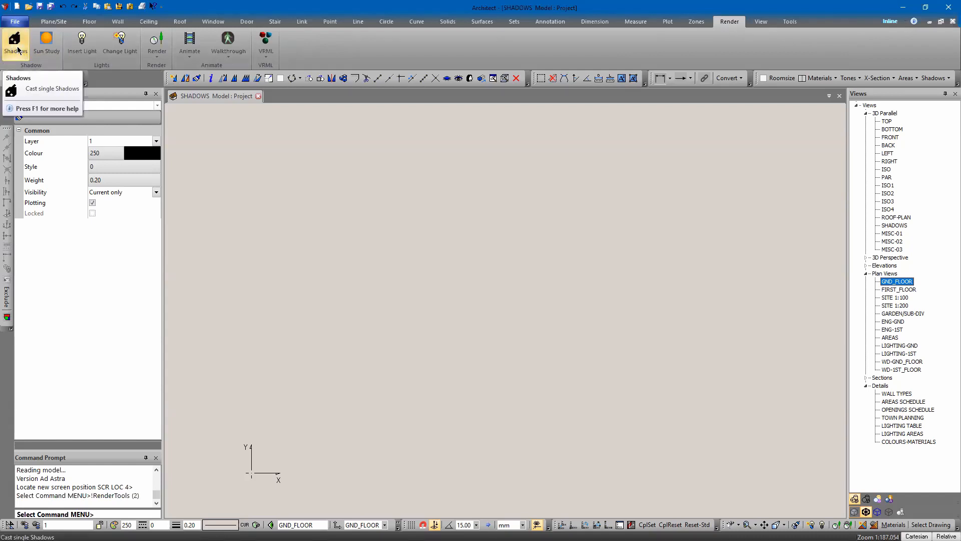
Step: Set the default wall type to BV-240-BR01
click(18, 50)
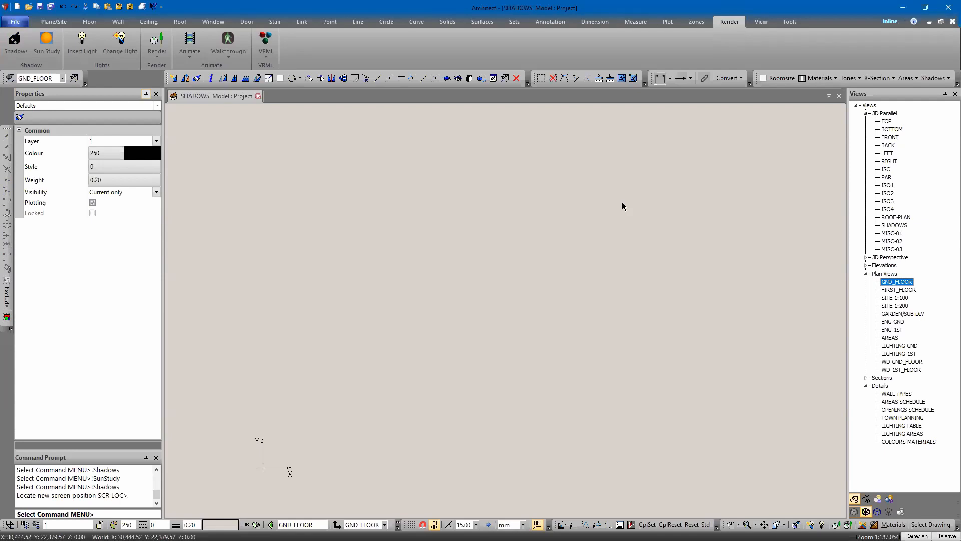
middle_drag(478, 201, 479, 172)
key(w)
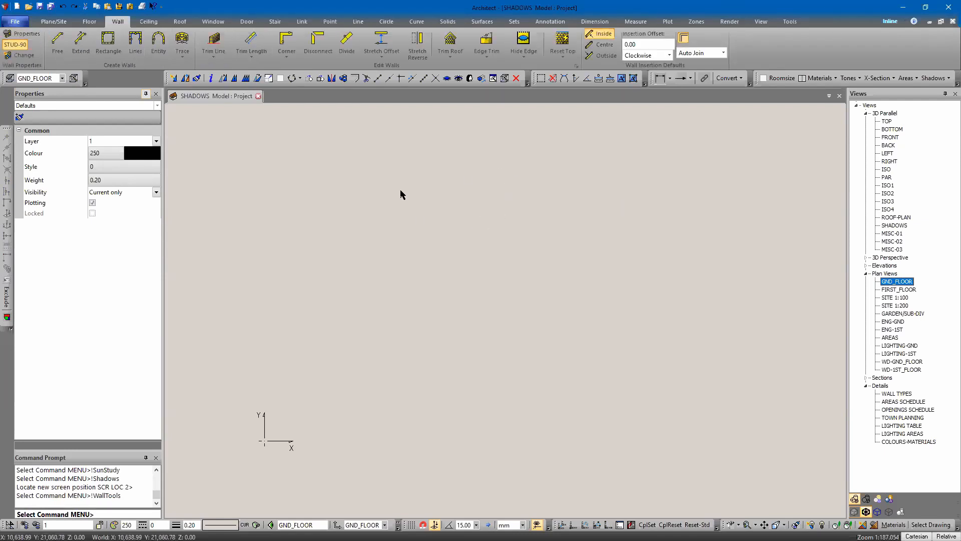
click(21, 48)
scroll(482, 251, down, 3)
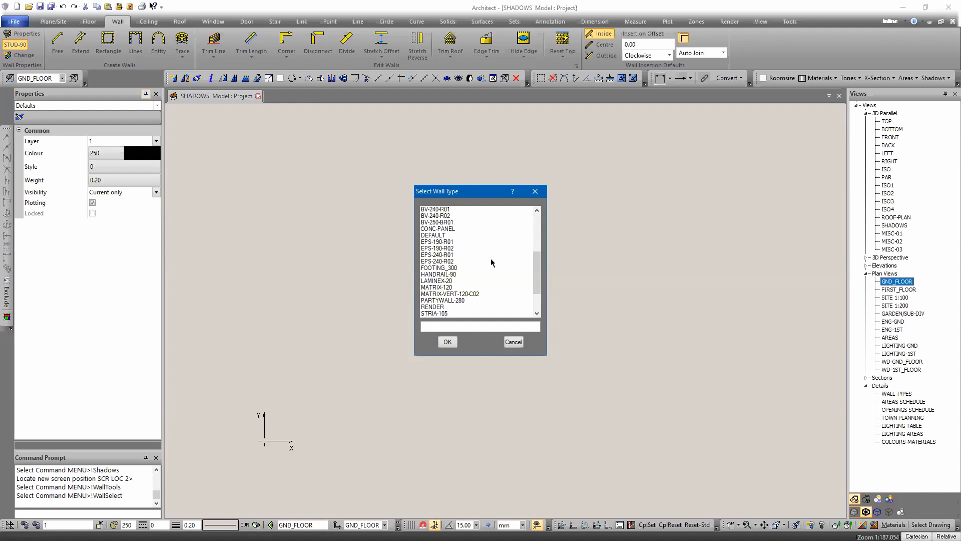
scroll(496, 265, up, 5)
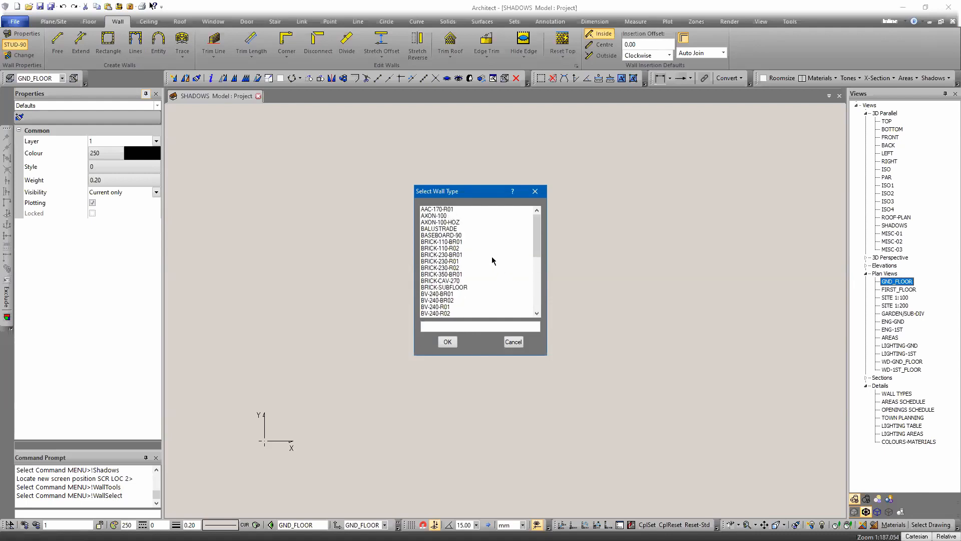
click(461, 294)
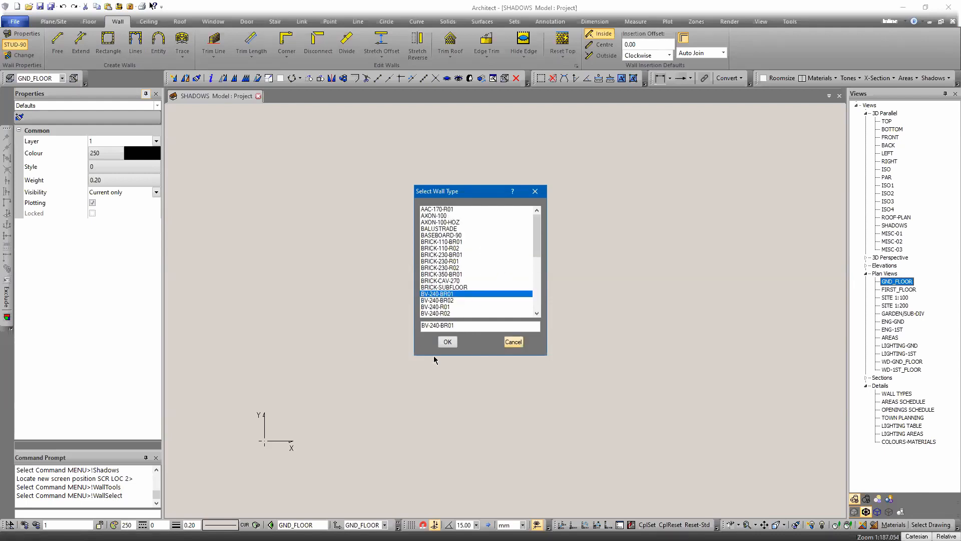
click(447, 343)
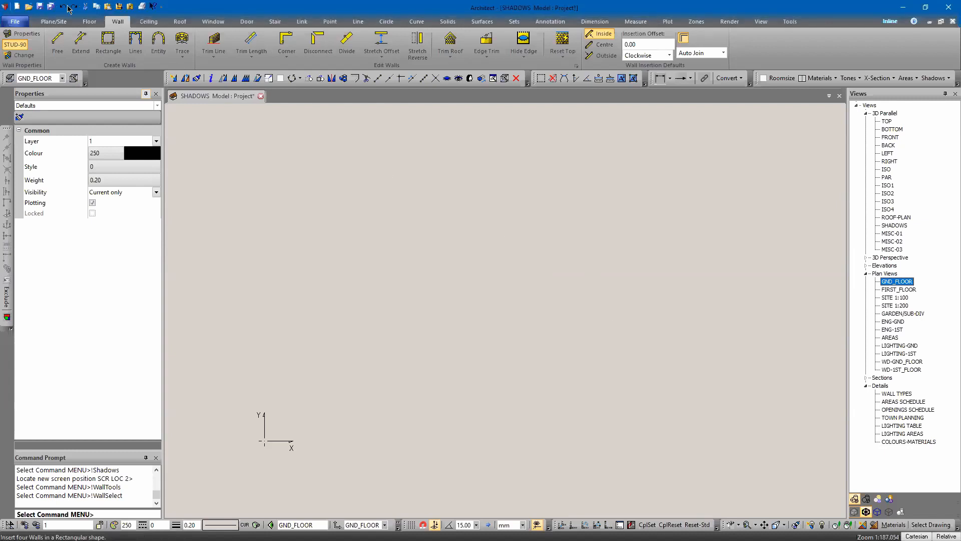
Step: Draw four walls as a rectangle by picking two opposite corners
click(103, 43)
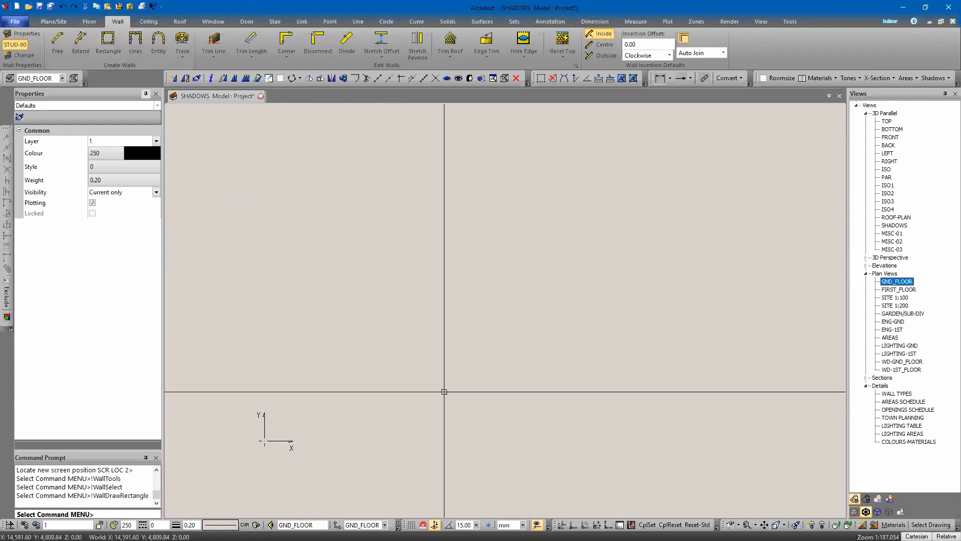
click(403, 356)
click(453, 289)
scroll(400, 327, up, 5)
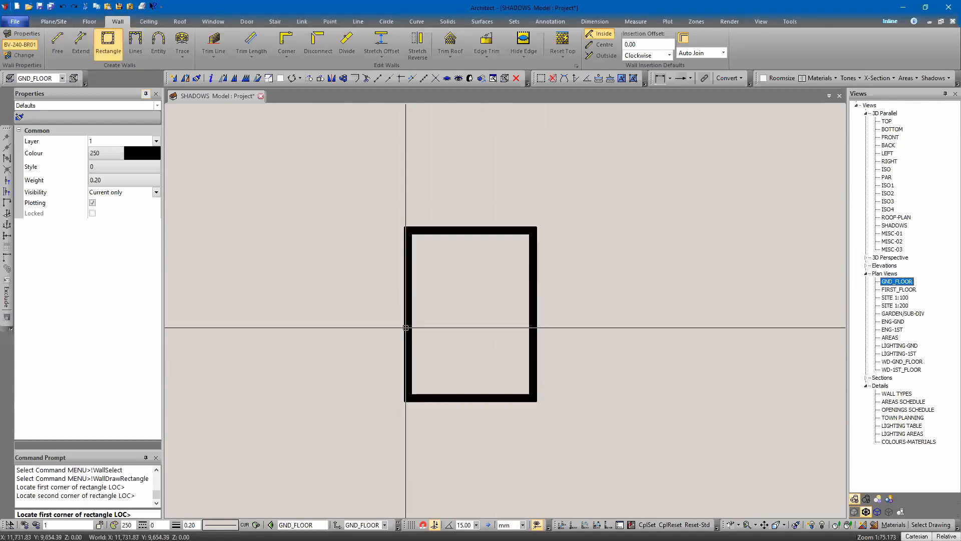
Step: Stretch-offset the top wall relative to the bottom wall's line with Stretch Offset
key(Escape)
middle_drag(476, 303, 436, 217)
click(381, 40)
click(428, 152)
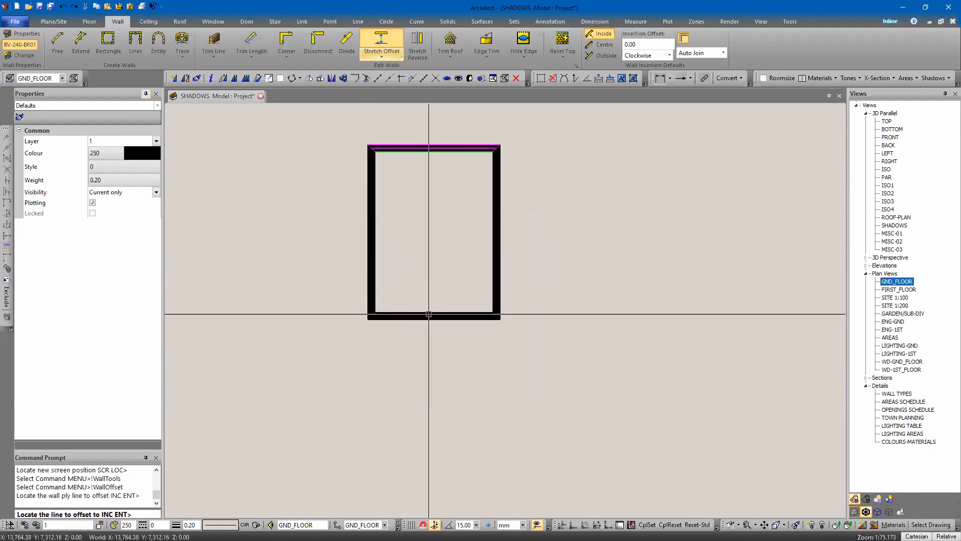
click(429, 312)
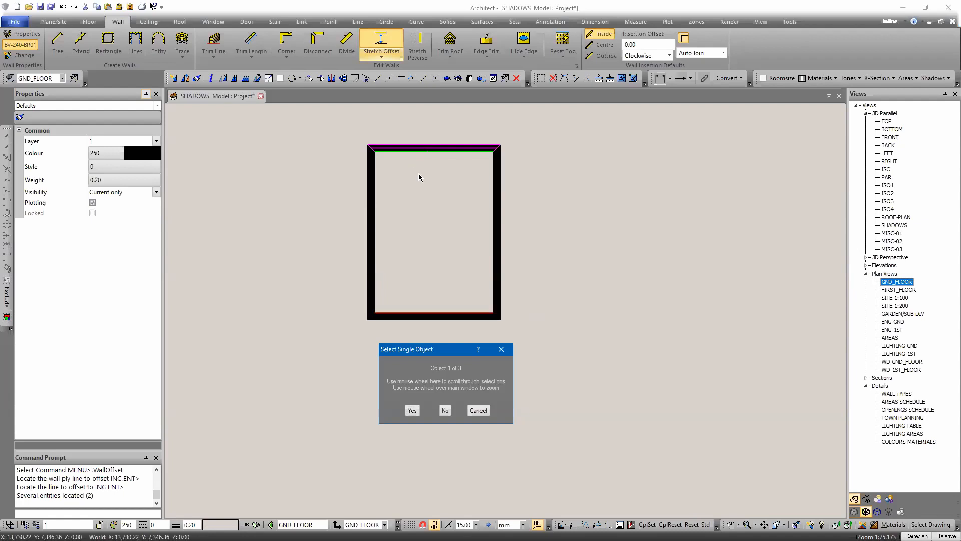
key(Return)
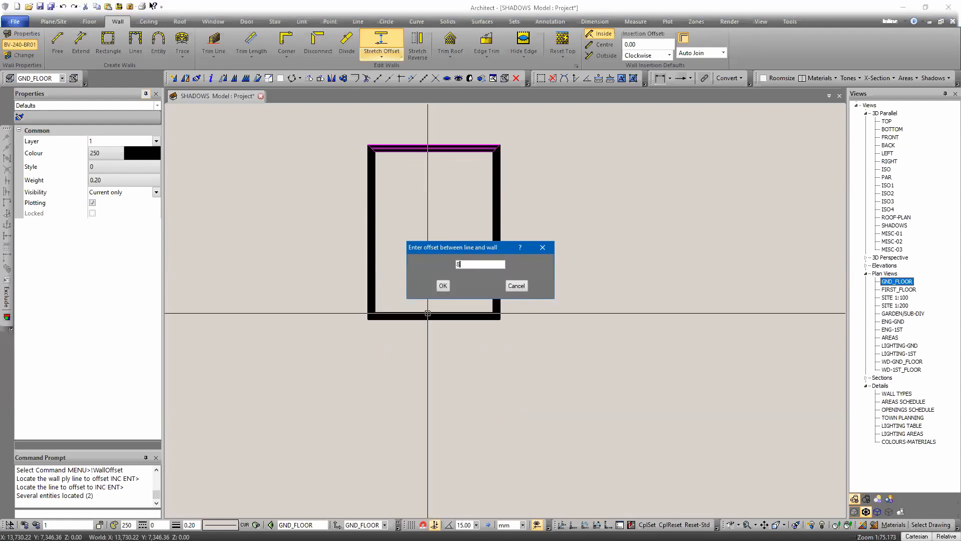
key(Return)
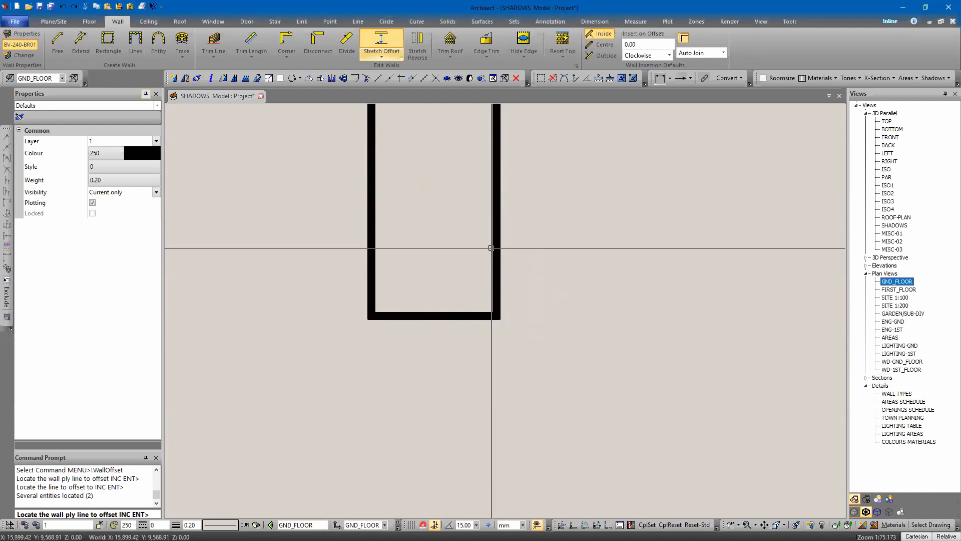
Step: Stretch-offset the right wall to 6000 from the left wall's line
click(498, 248)
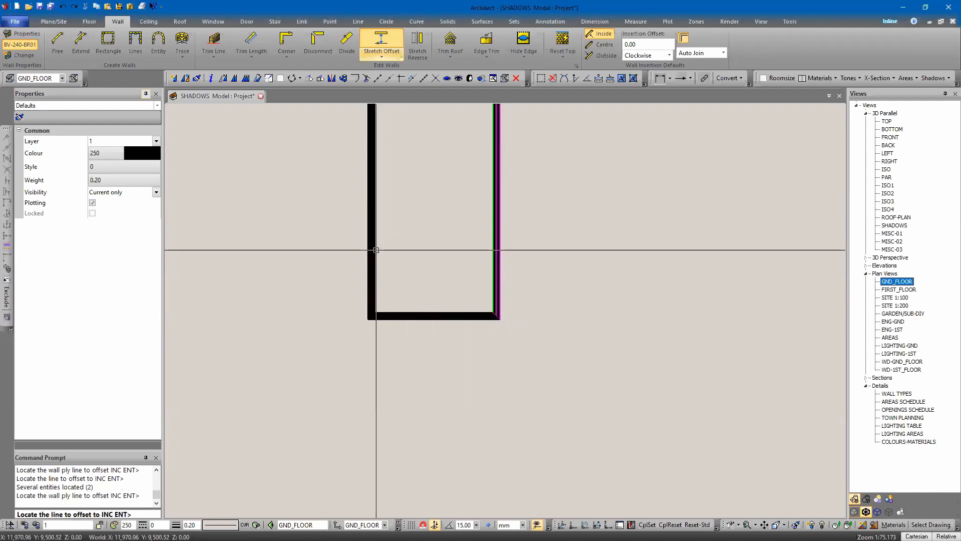
click(376, 250)
text(6000)
key(Return)
middle_drag(448, 190, 440, 305)
key(Escape)
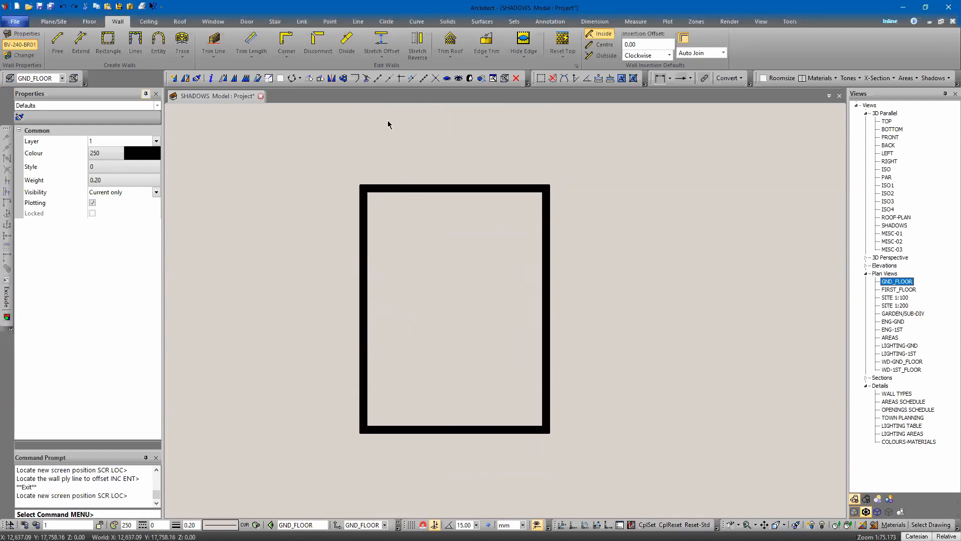
Step: Create a hipped roof of type 25-DEG-TILE-450 by tracking the walls from the top wall
click(451, 40)
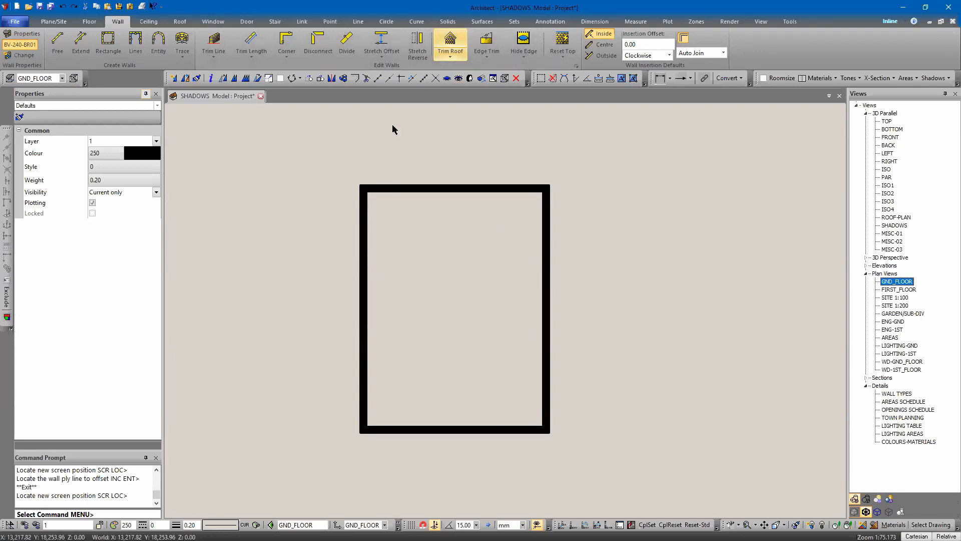
click(164, 40)
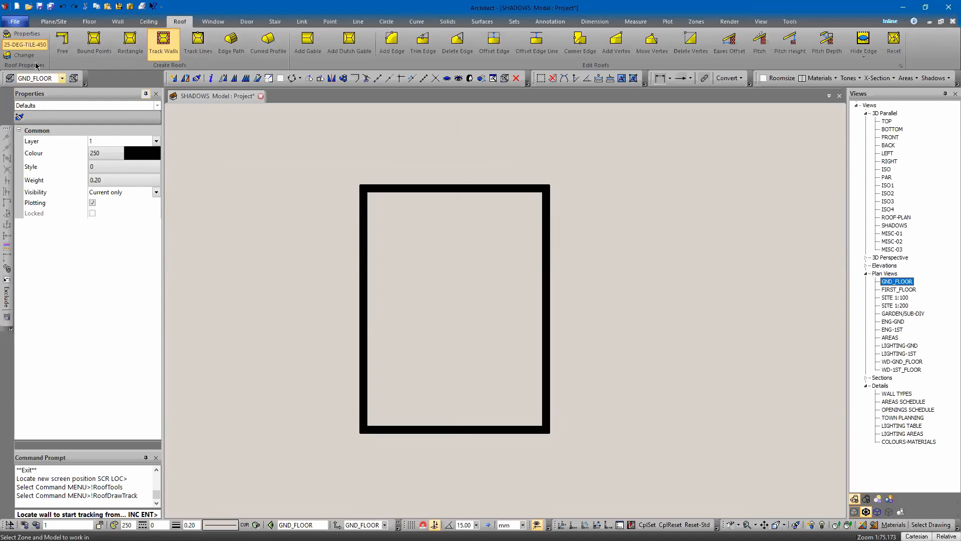
click(443, 189)
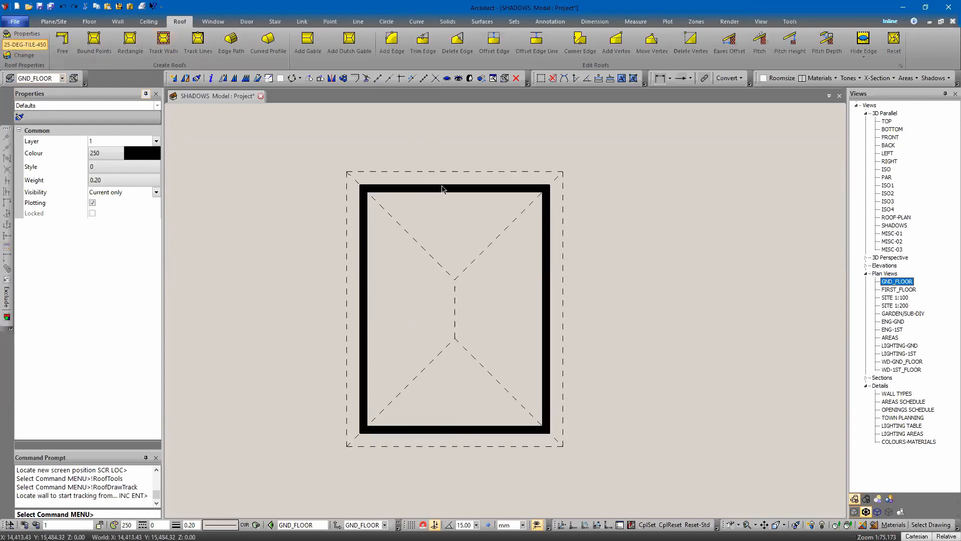
mouse_move(308, 144)
middle_down()
mouse_move(313, 137)
mouse_move(303, 137)
middle_up()
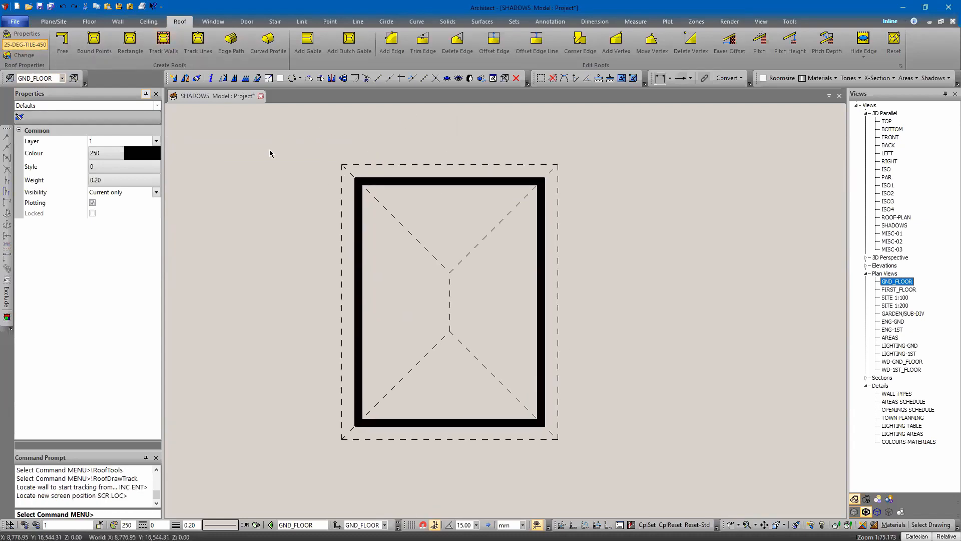
Step: Insert an EXT-SW-1040X2340-SLOT door with Centre insert method at the middle of the top wall
key(d)
click(94, 40)
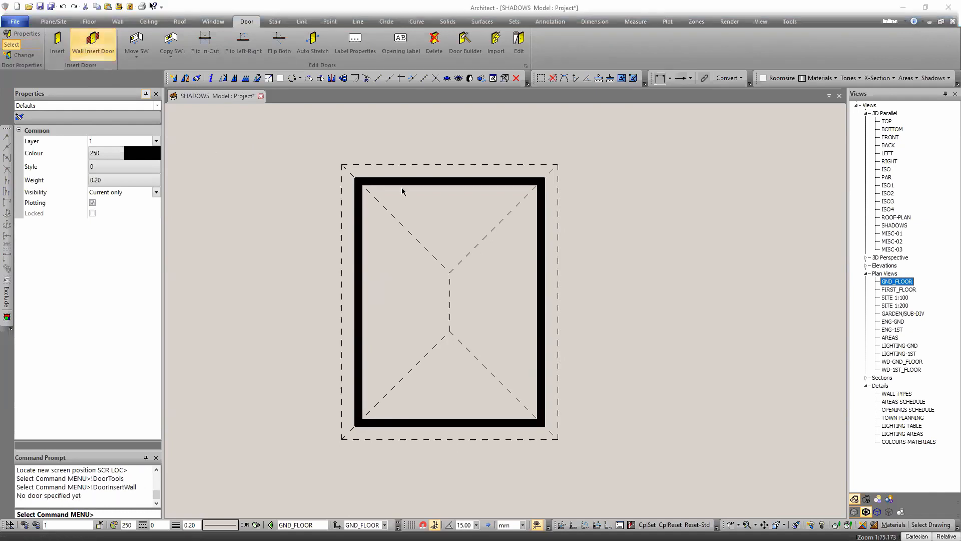
scroll(409, 272, down, 10)
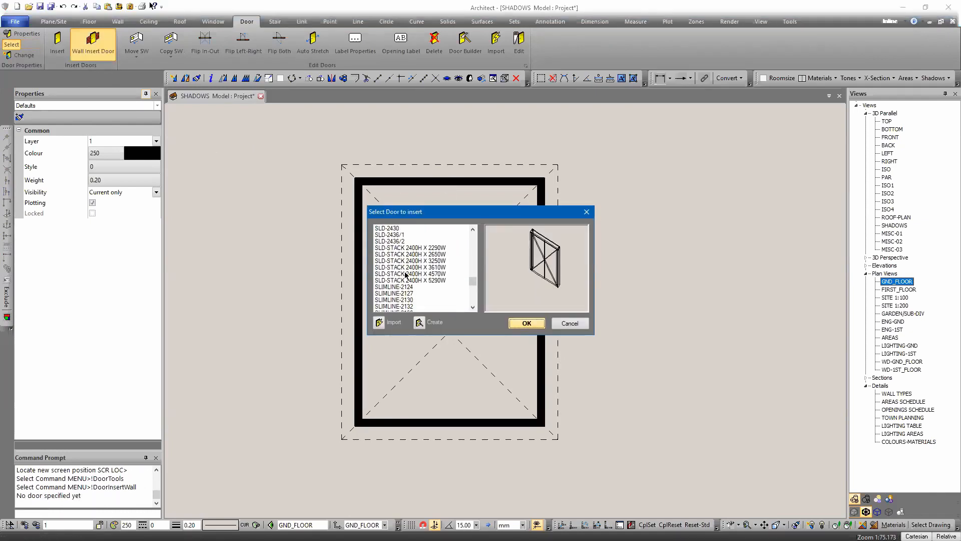
click(405, 254)
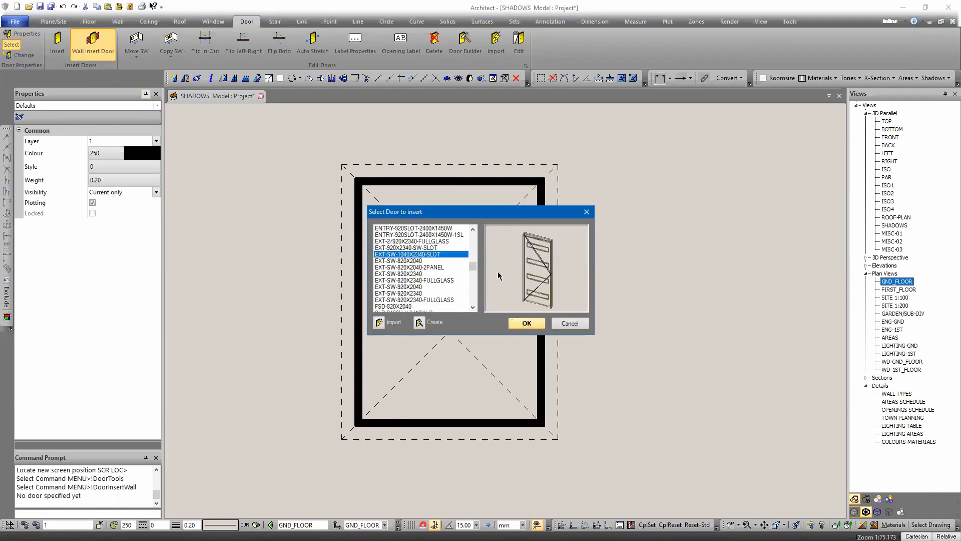
key(Return)
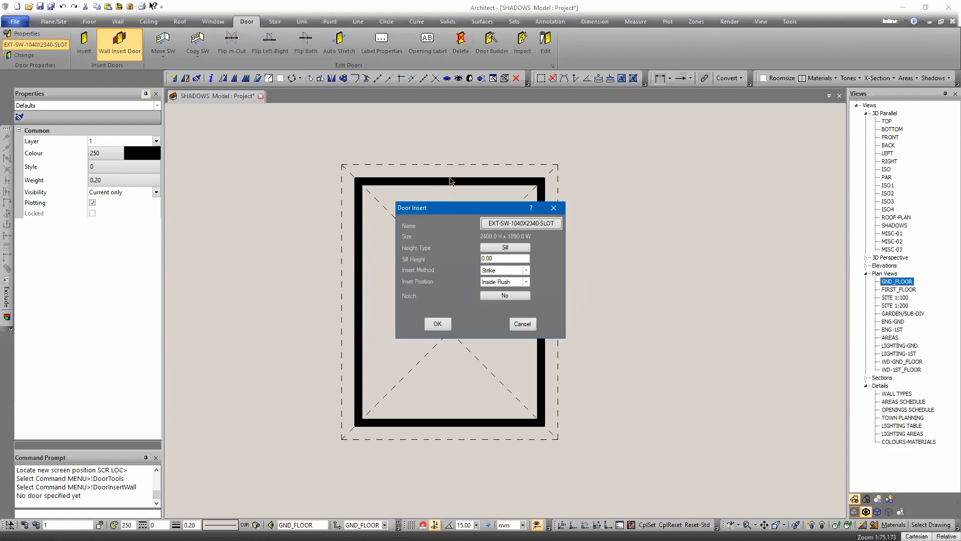
click(502, 271)
click(497, 280)
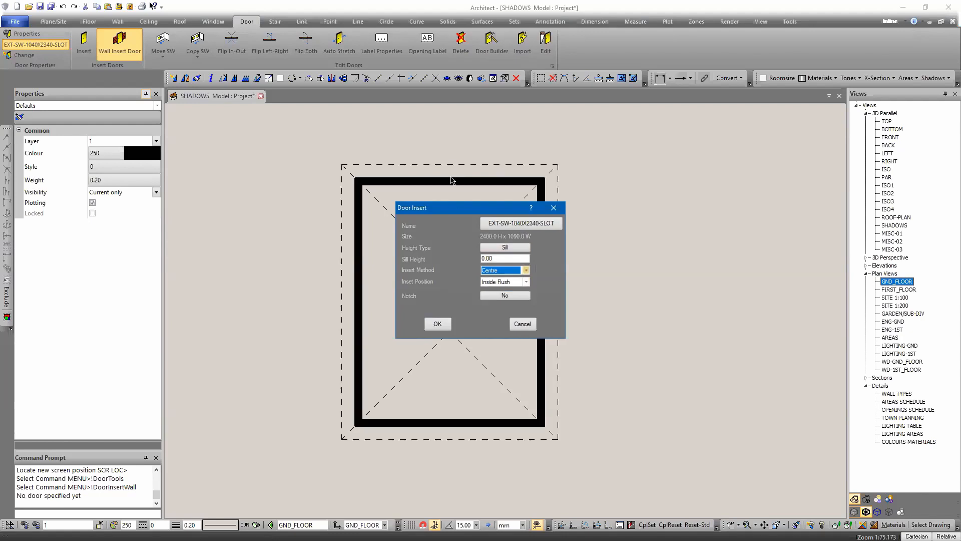
click(500, 282)
click(498, 290)
key(Return)
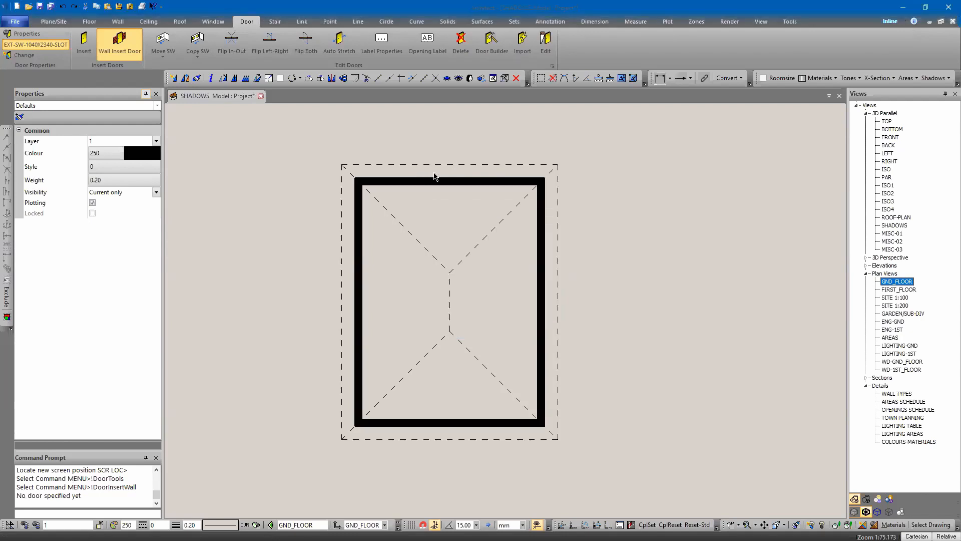
click(452, 184)
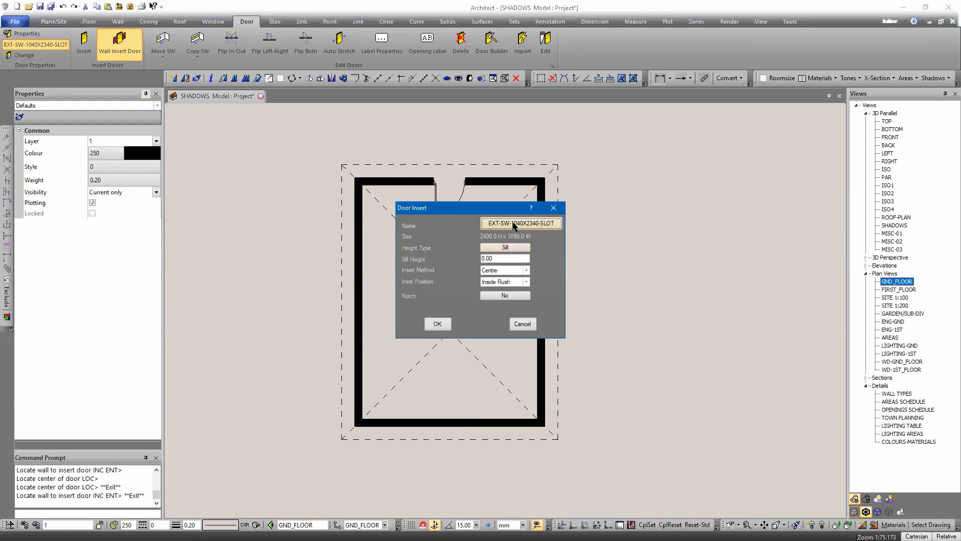
click(514, 224)
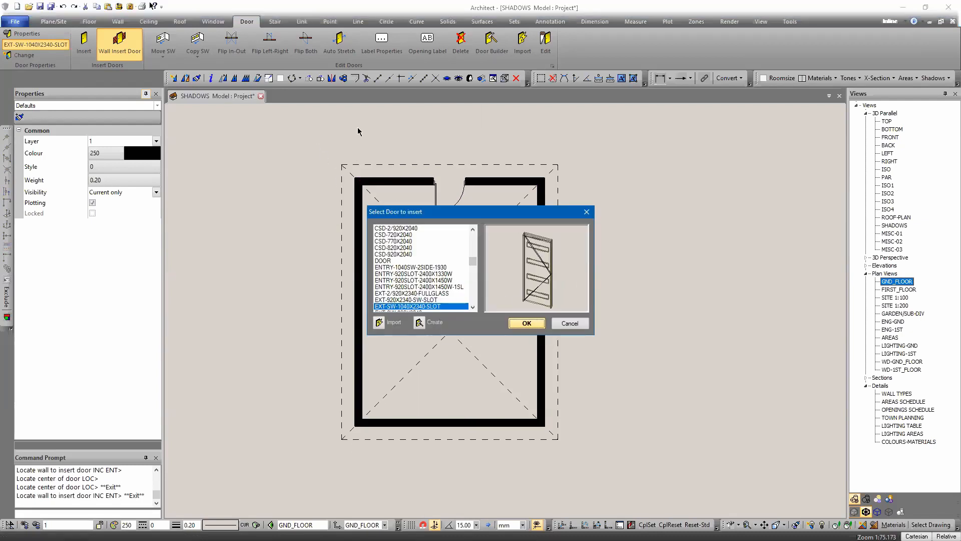
key(Escape)
key(Escape)
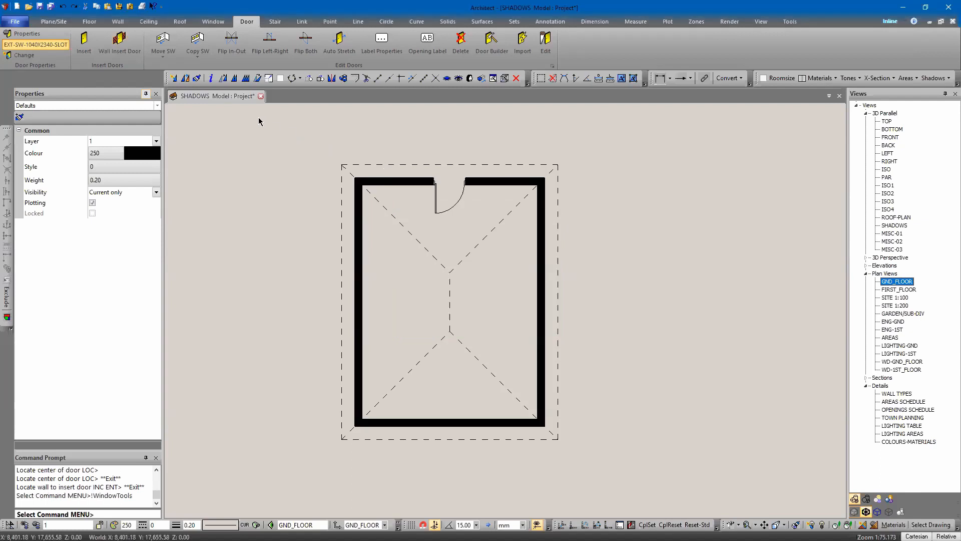
Step: Insert an AW 0600H X 0850W OBS window into the right wall
click(213, 22)
click(94, 42)
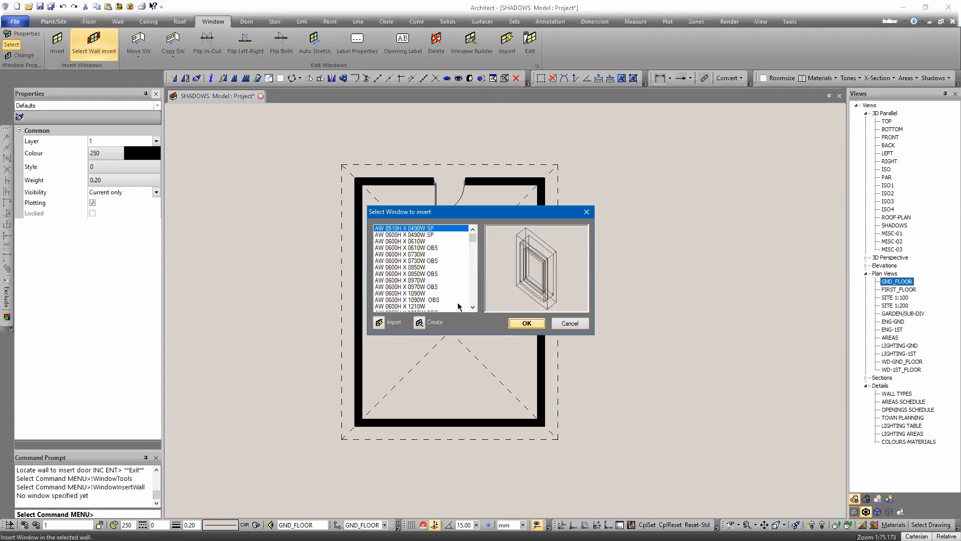
click(400, 274)
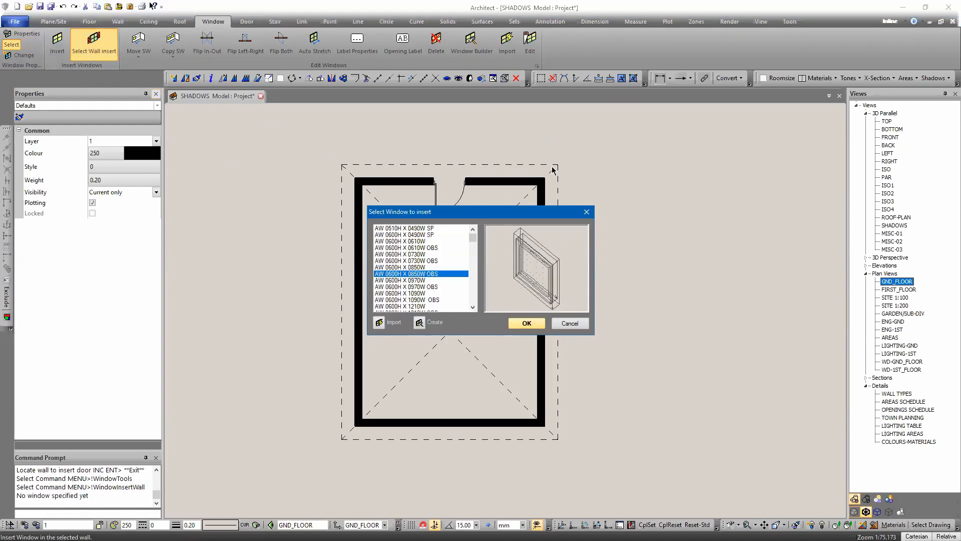
key(Return)
key(Return)
click(541, 263)
click(540, 248)
click(569, 305)
key(Escape)
key(Escape)
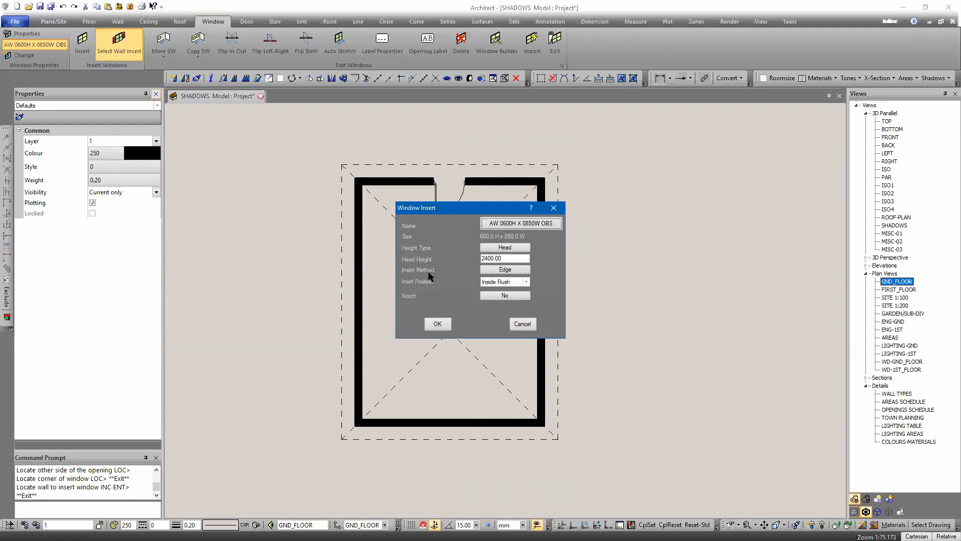
Step: Insert an AW 0600H X 2650W window into the bottom wall from its right corner
click(509, 224)
scroll(415, 302, down, 3)
scroll(414, 302, down, 2)
click(414, 293)
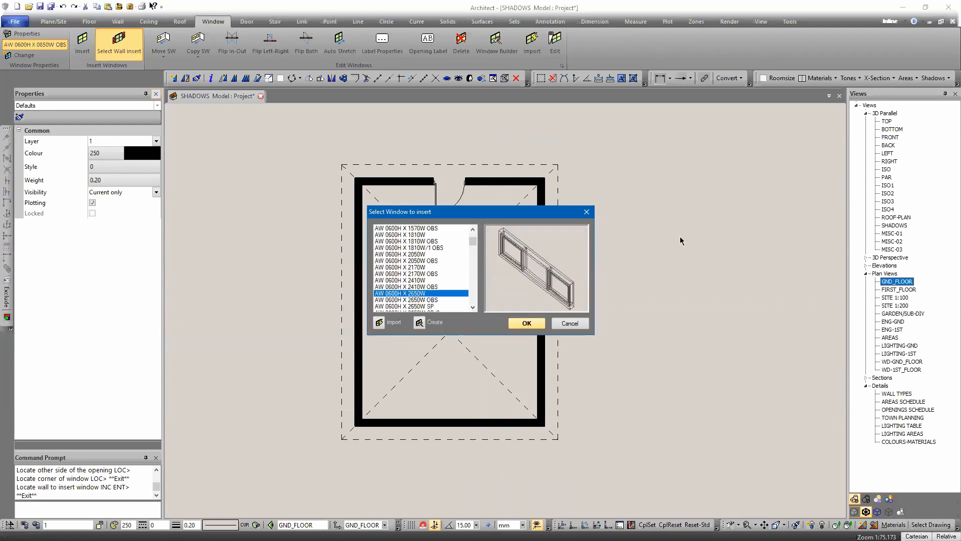
key(Return)
key(Return)
click(449, 422)
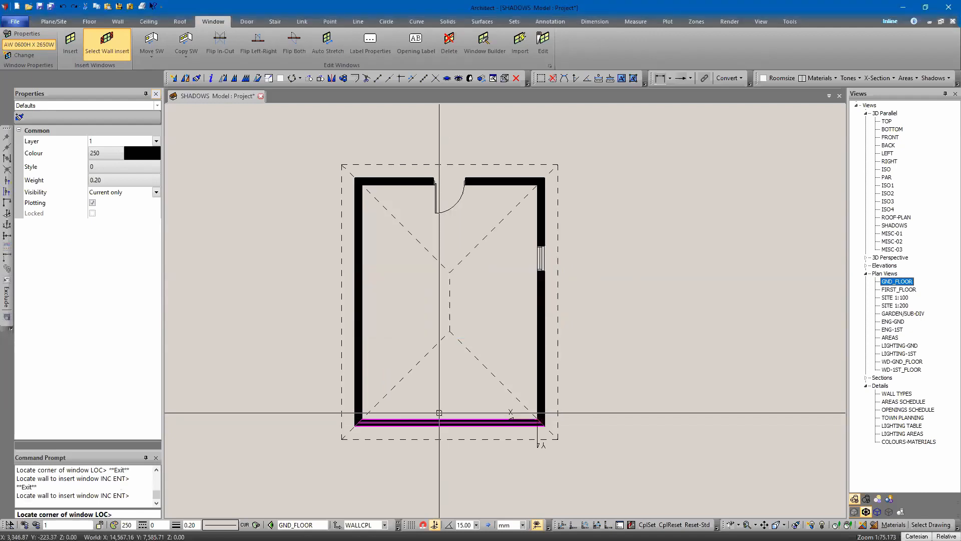
click(539, 419)
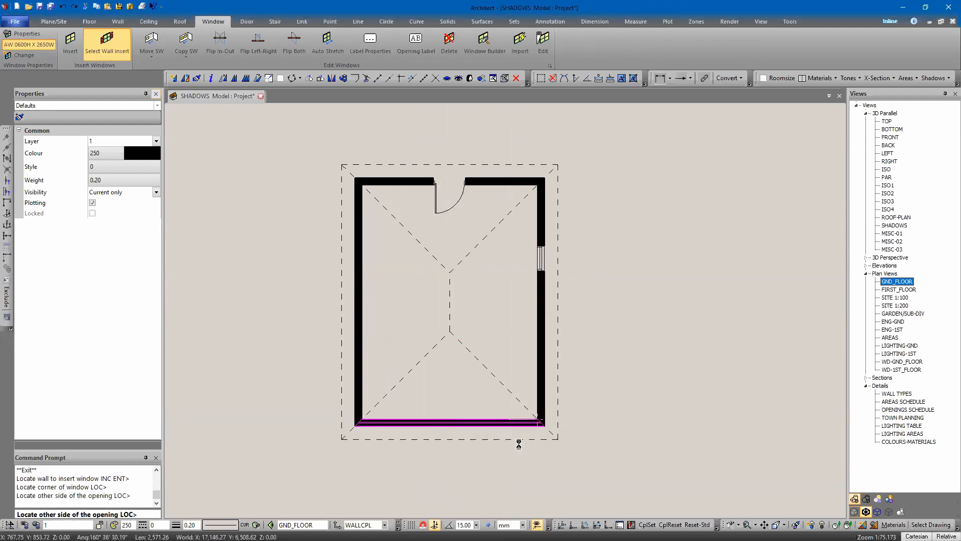
key(Escape)
key(Escape)
Step: Switch to the ISO 3D view of the model
middle_drag(324, 200, 343, 218)
mouse_move(341, 315)
middle_down()
mouse_move(322, 278)
mouse_move(342, 300)
middle_up()
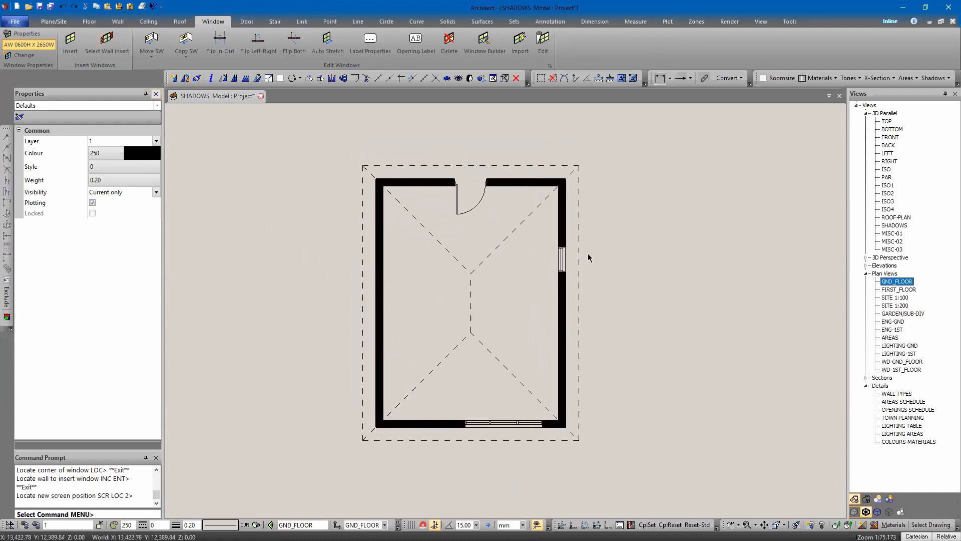
double_click(885, 169)
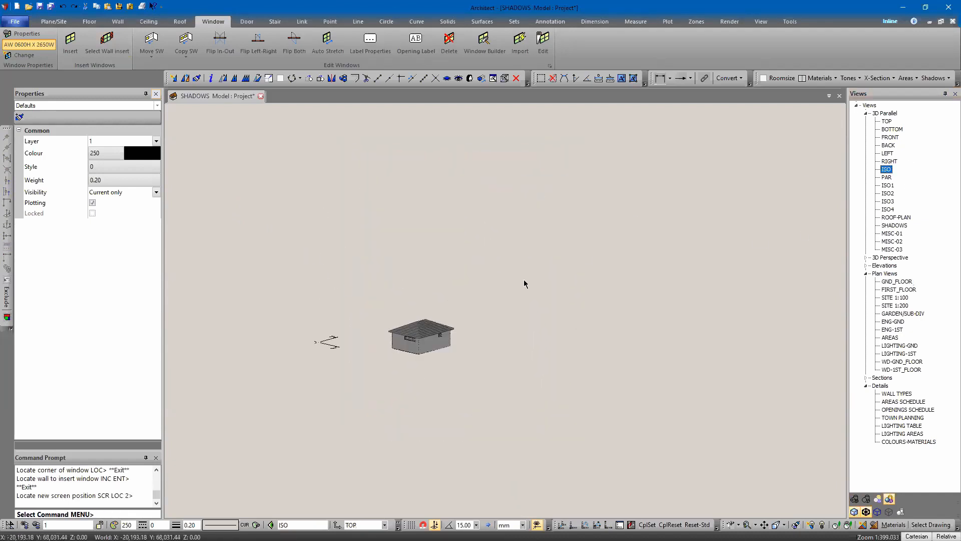
Step: Orbit and zoom the 3D view to inspect the building from several angles
drag(445, 365, 402, 366)
scroll(433, 329, up, 5)
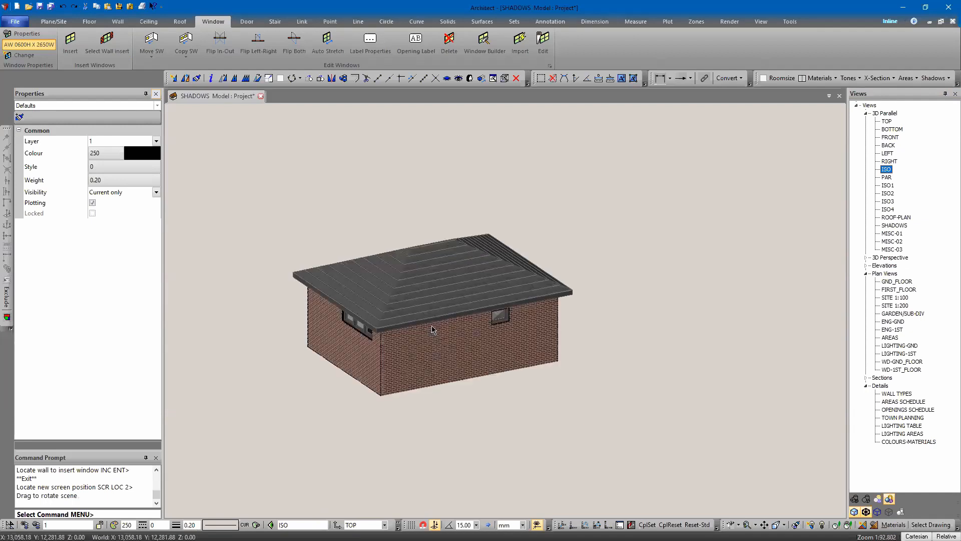
scroll(501, 342, up, 3)
scroll(503, 355, down, 3)
drag(503, 354, 532, 349)
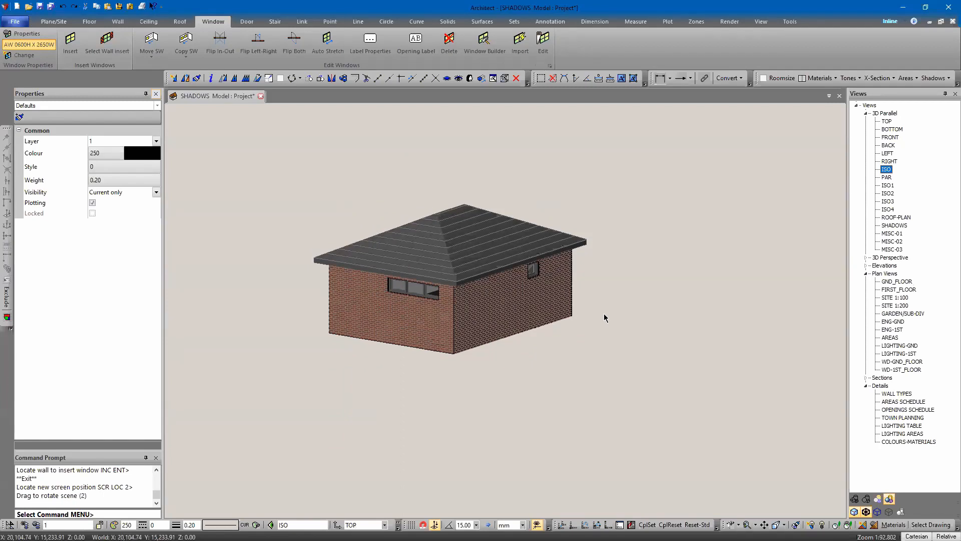
middle_drag(627, 220, 642, 259)
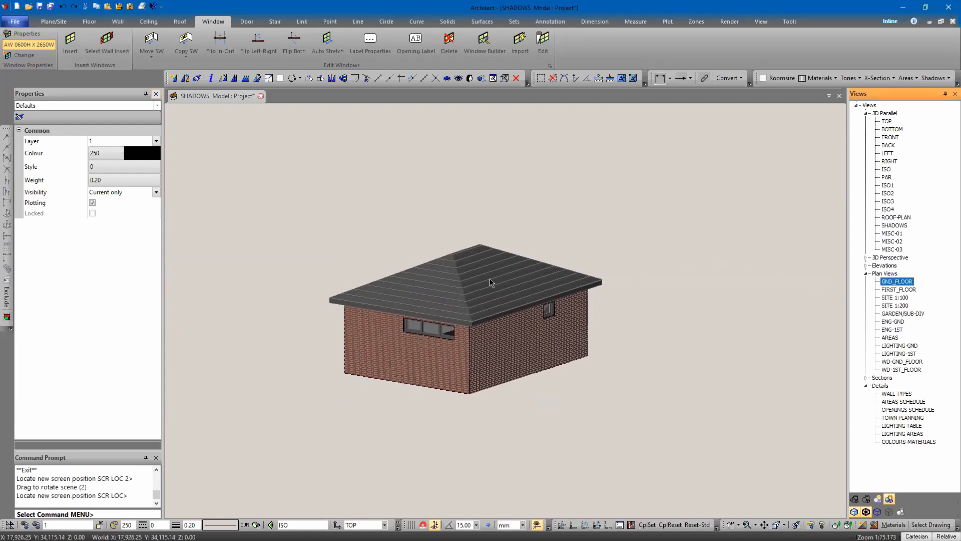
Step: Open the ground floor plan and draw a triangular free plane that partly encloses the building
middle_drag(518, 230, 522, 209)
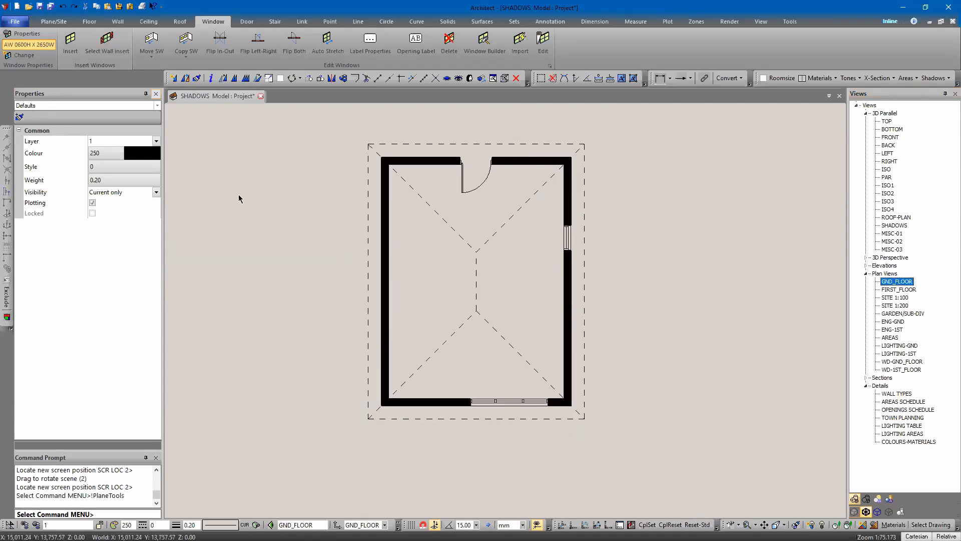
click(57, 39)
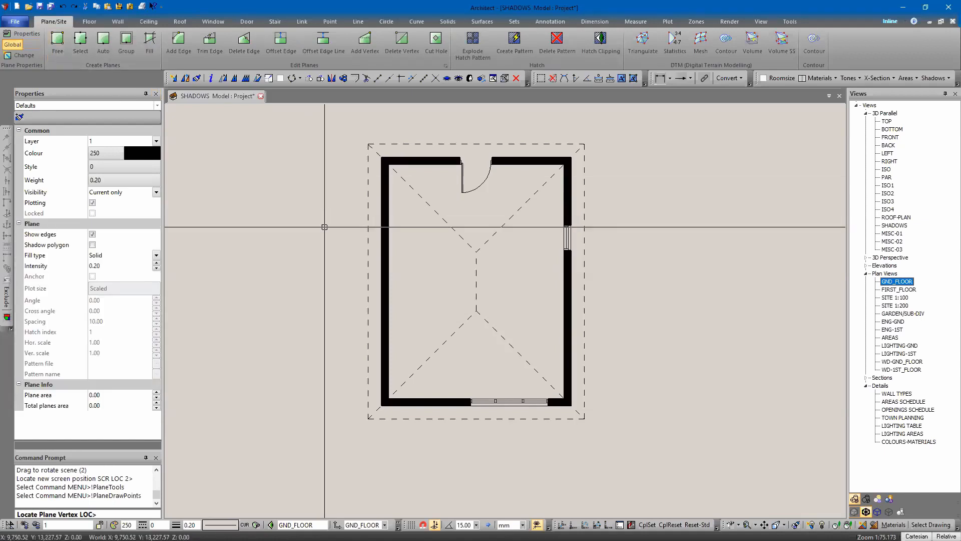
scroll(325, 227, down, 6)
middle_drag(285, 170, 433, 160)
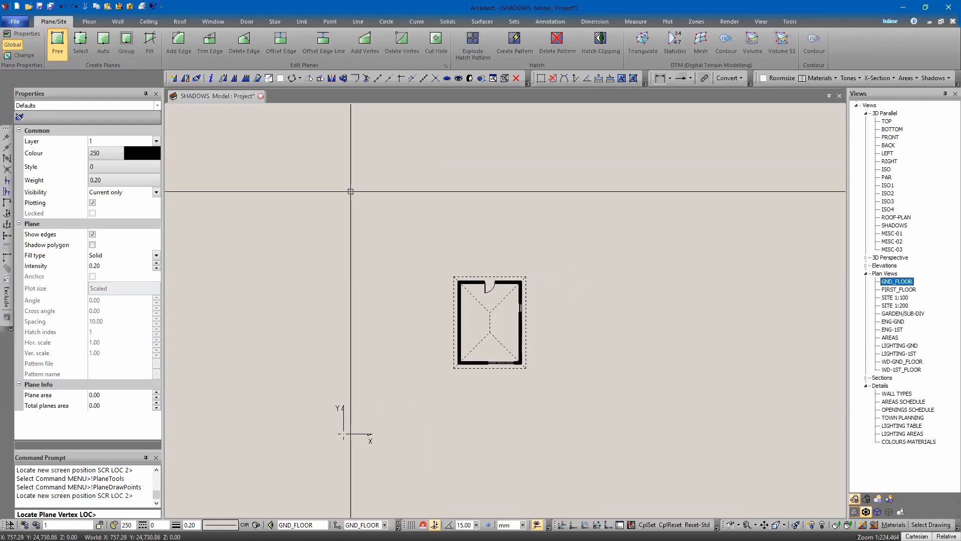
click(365, 422)
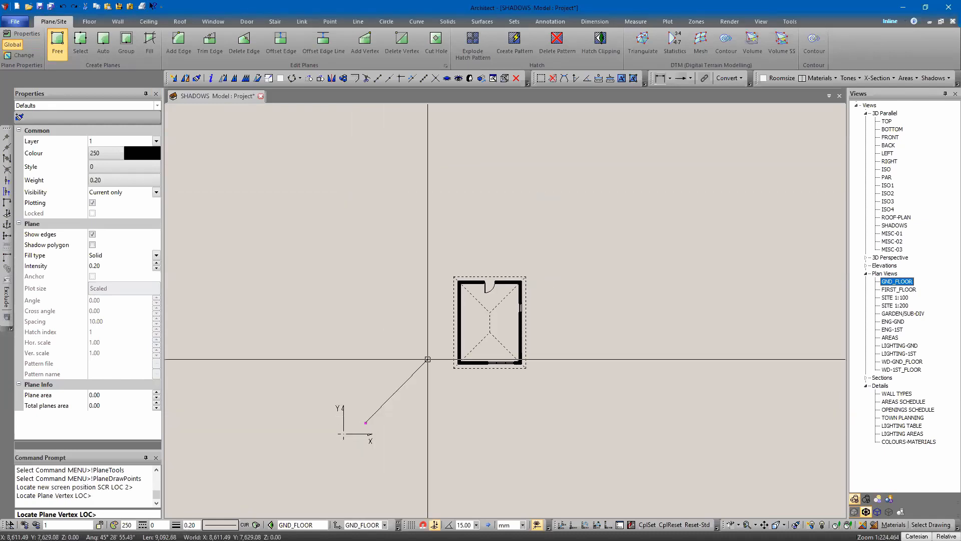
click(635, 174)
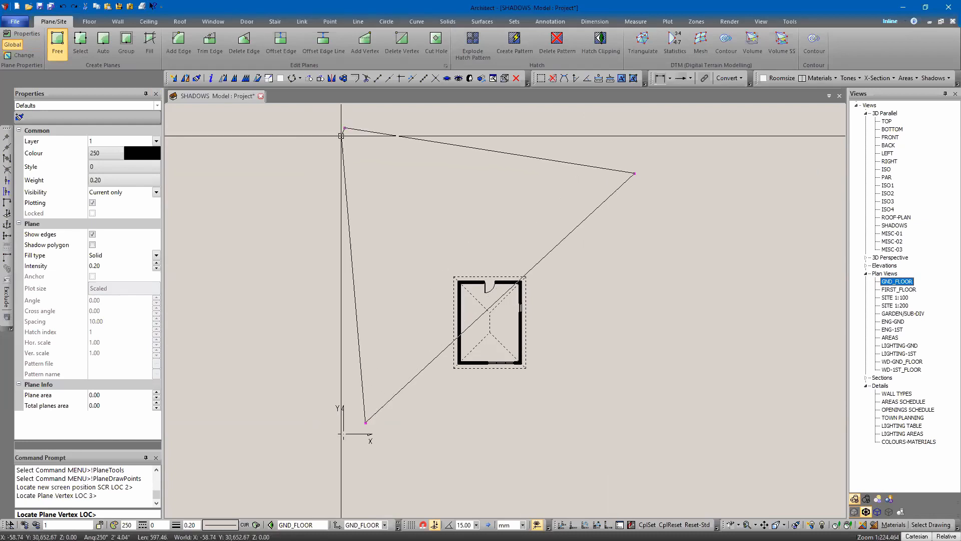
key(Escape)
click(484, 281)
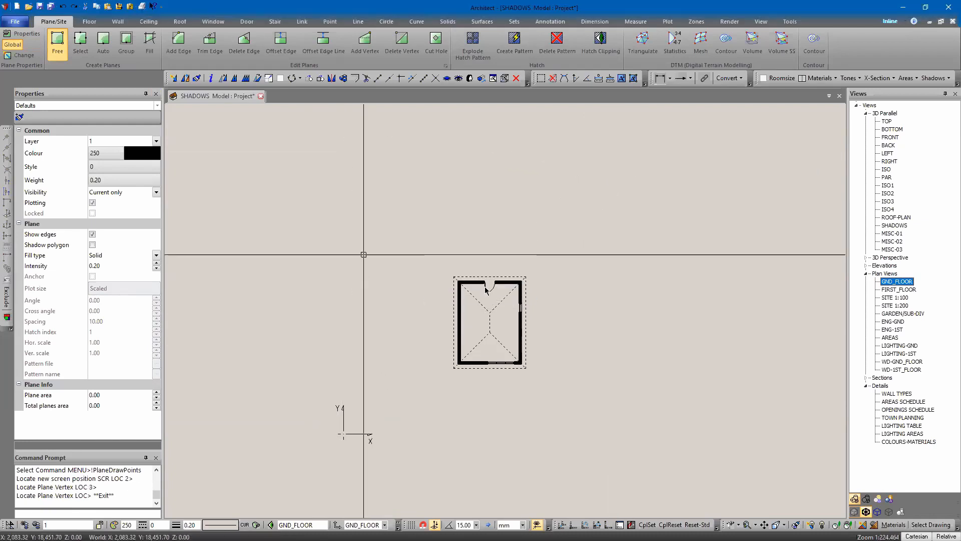
key(Escape)
middle_drag(338, 209, 343, 272)
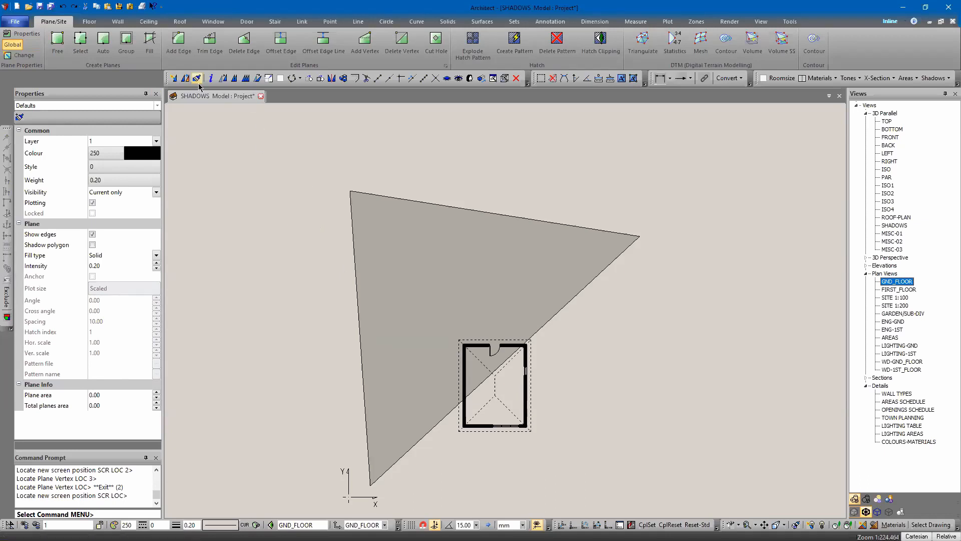
Step: Stretch the triangular plane's vertices, entering final point offsets of z 300 and then z -600
click(259, 79)
click(332, 171)
click(378, 222)
key(Escape)
click(361, 209)
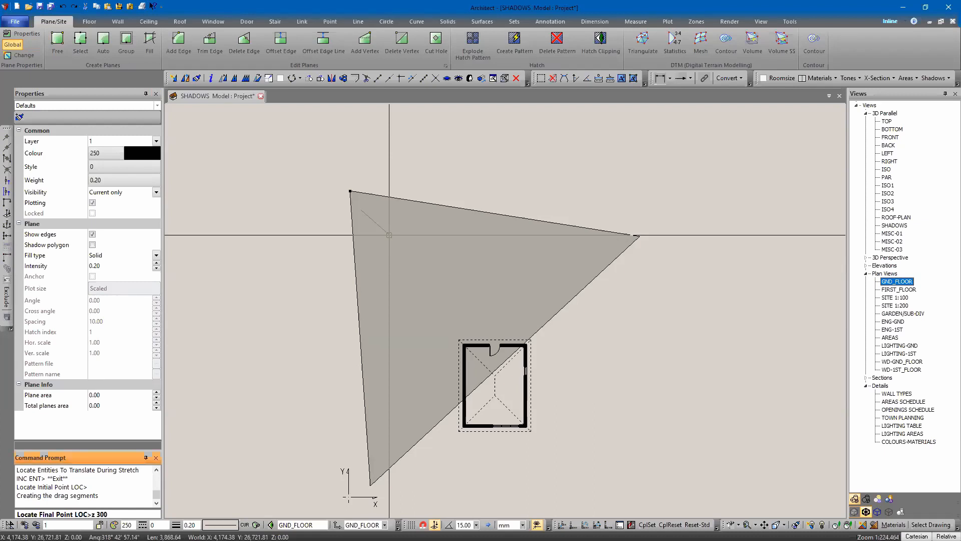
text(z 300)
key(Return)
key(Return)
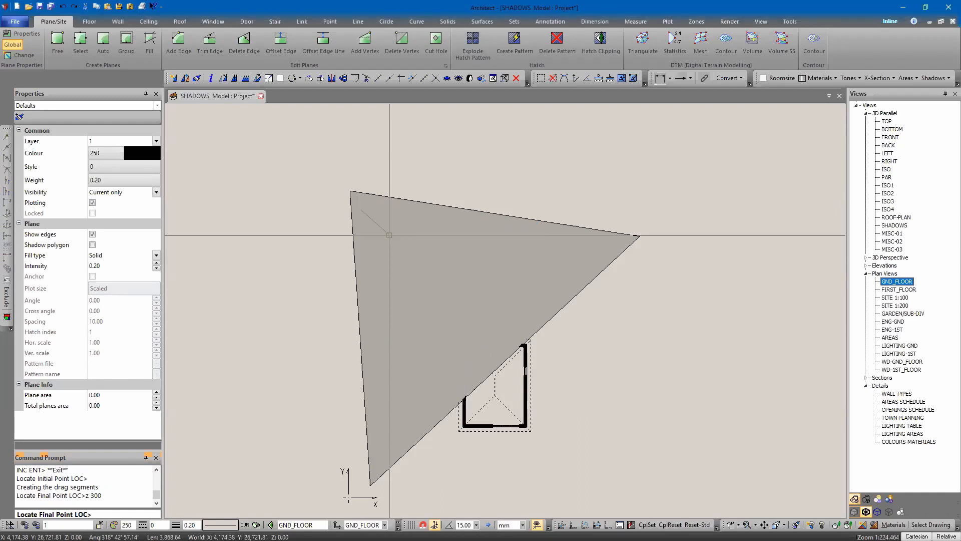
key(Escape)
click(653, 245)
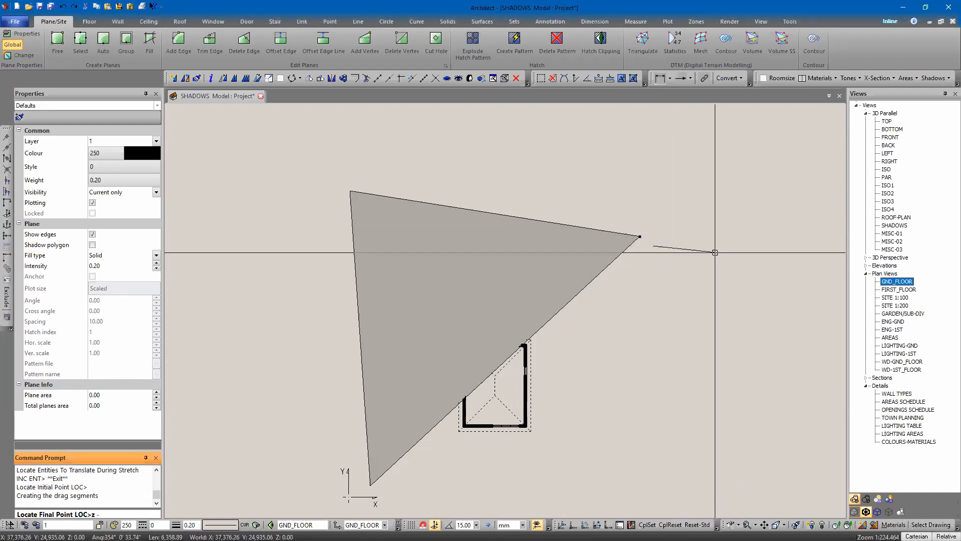
key(Return)
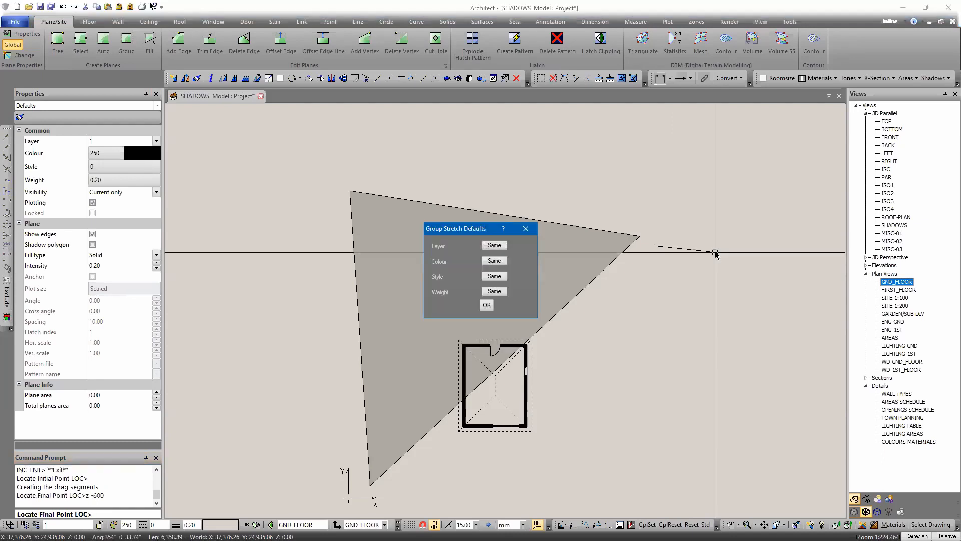
key(Return)
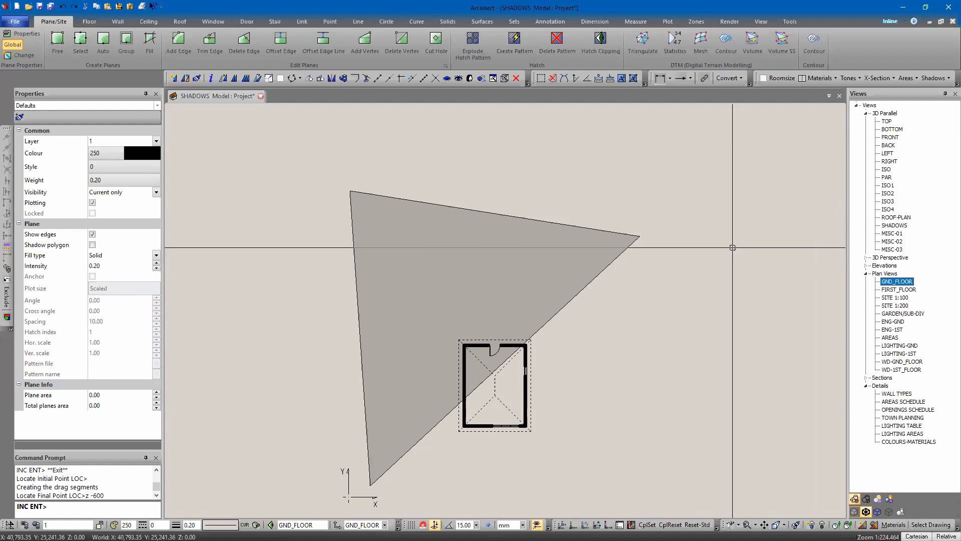
key(Escape)
Step: Add a vertex to the plane's long edge, placed below-right so the plane becomes four-sided around the building
click(365, 42)
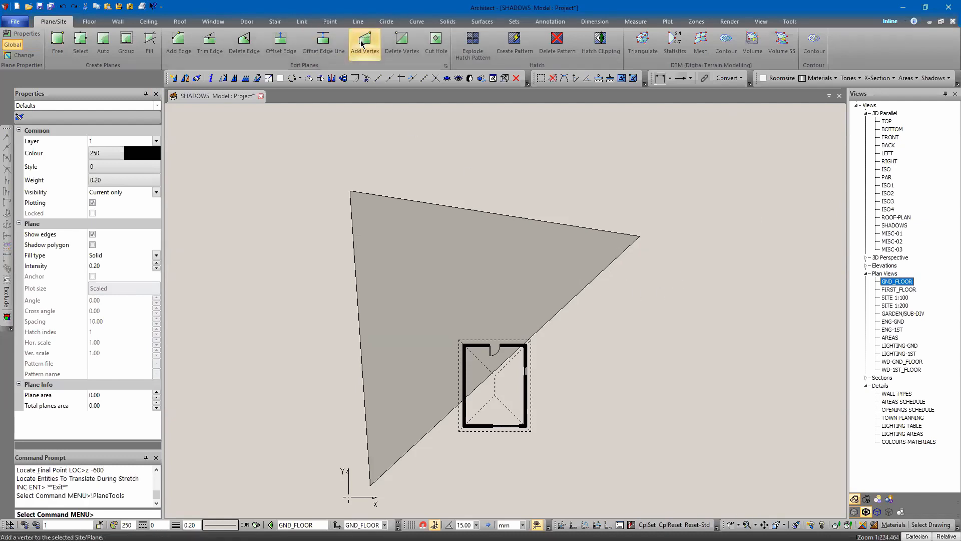
click(549, 317)
click(549, 318)
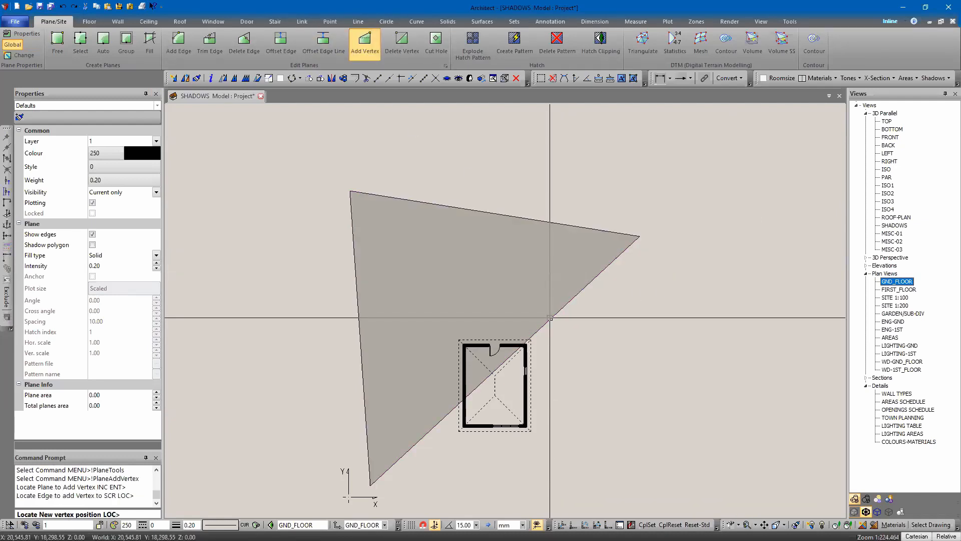
scroll(639, 474, down, 3)
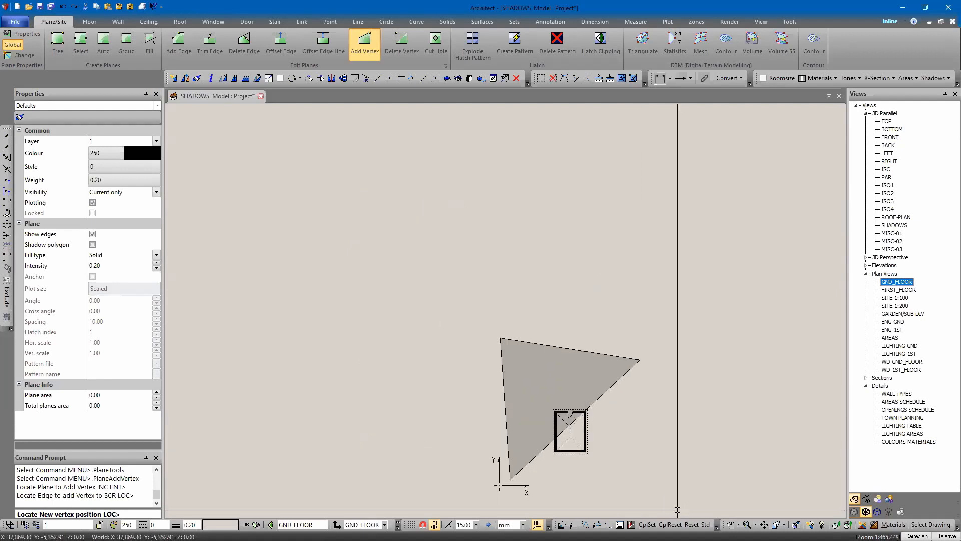
click(702, 449)
key(Escape)
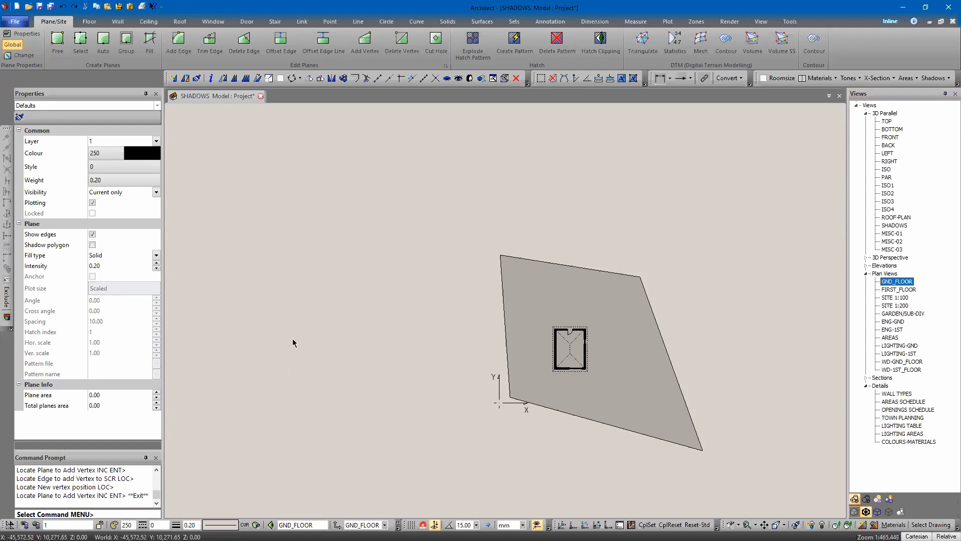
Step: Make the ground plane visible in the ISO 3D view as well
click(630, 356)
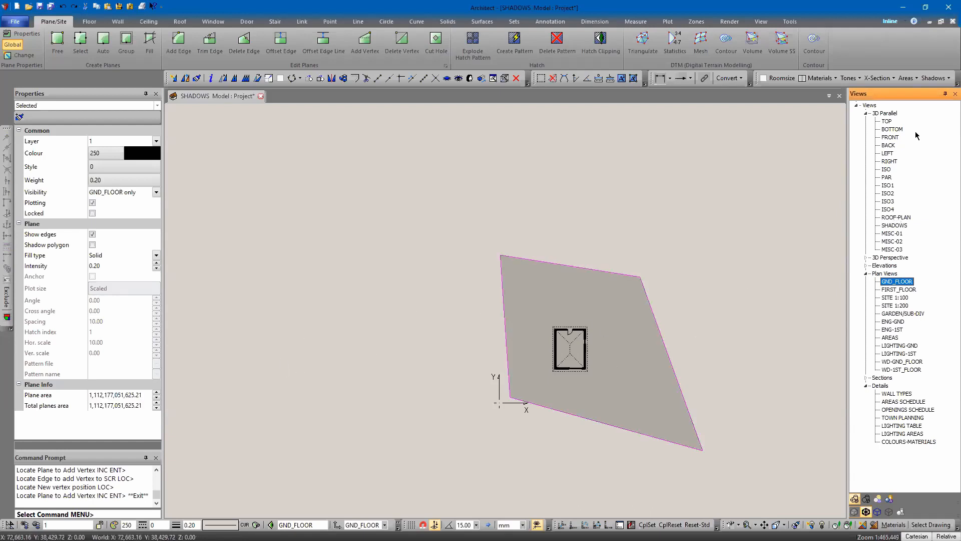
click(887, 169)
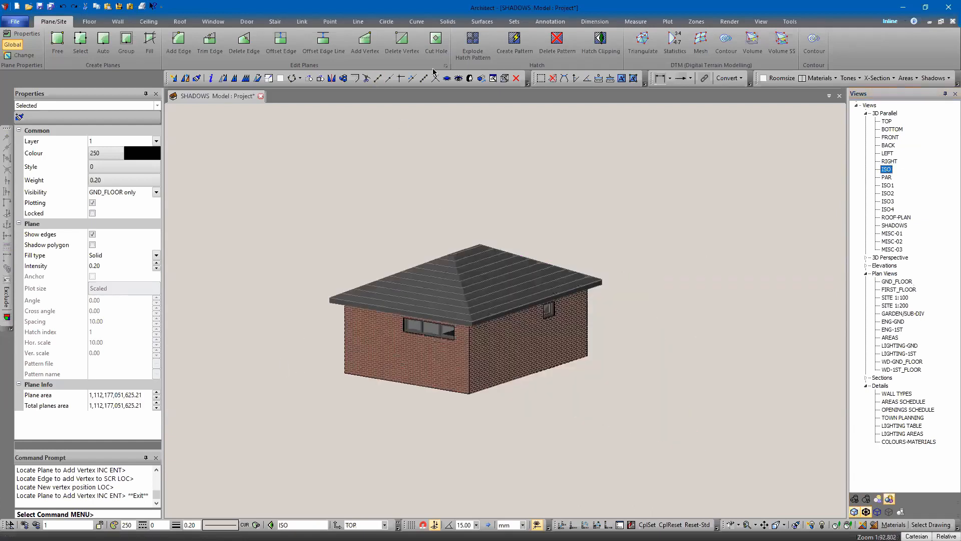
click(459, 79)
middle_drag(365, 423, 370, 497)
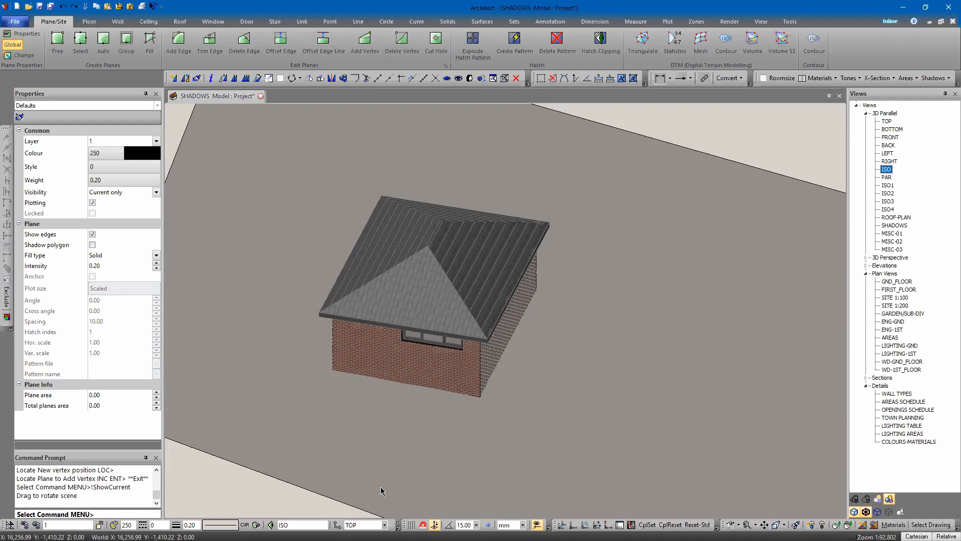
middle_drag(444, 355, 464, 250)
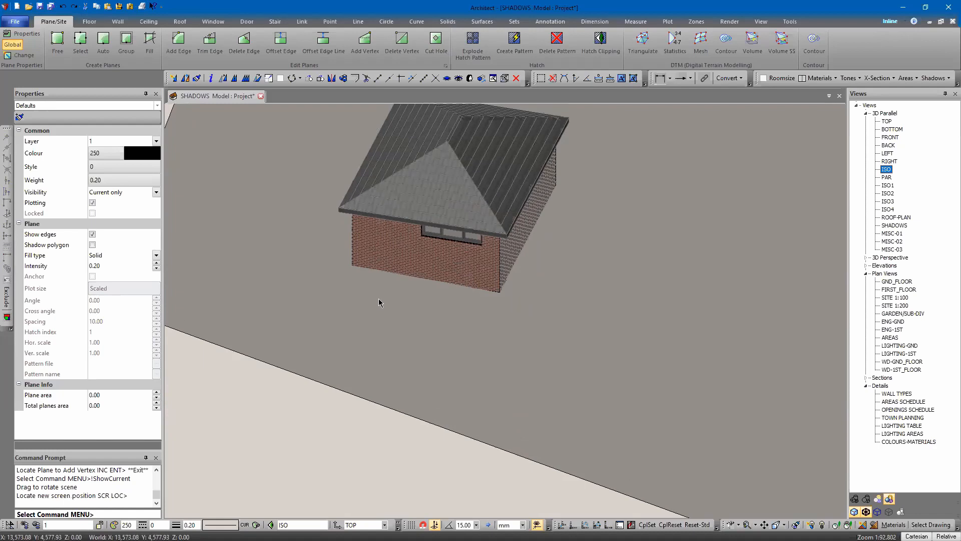
Step: Make the ground plane visible in the TOP view too
click(458, 328)
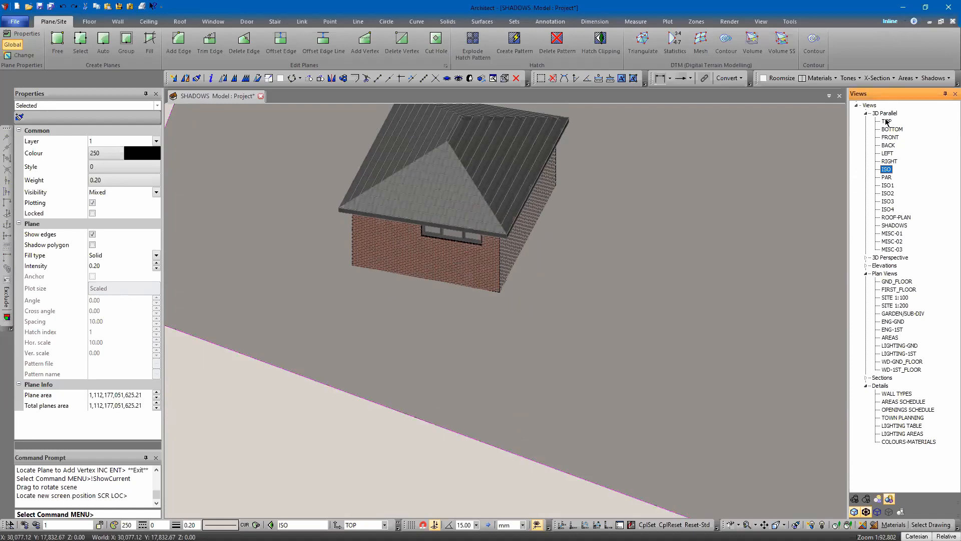
double_click(886, 122)
click(469, 78)
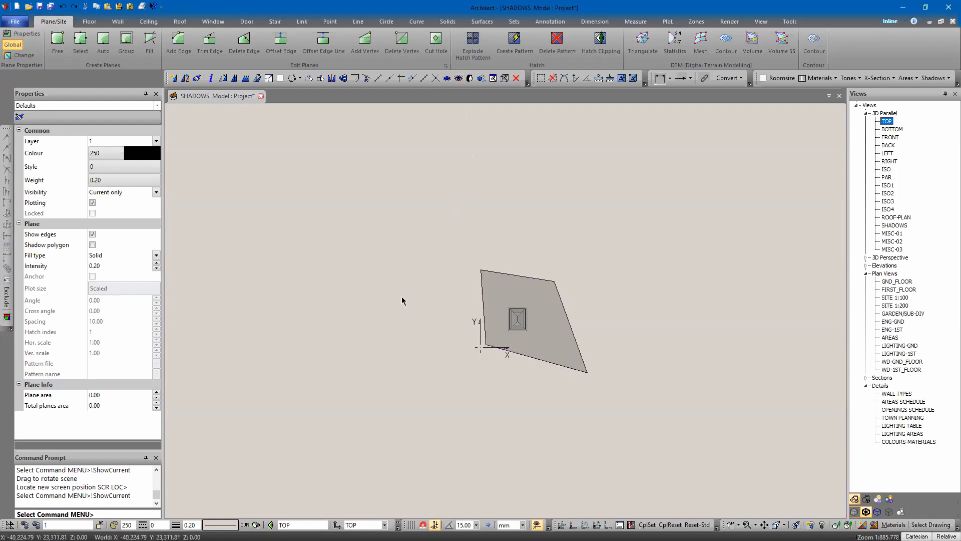
scroll(472, 301, up, 4)
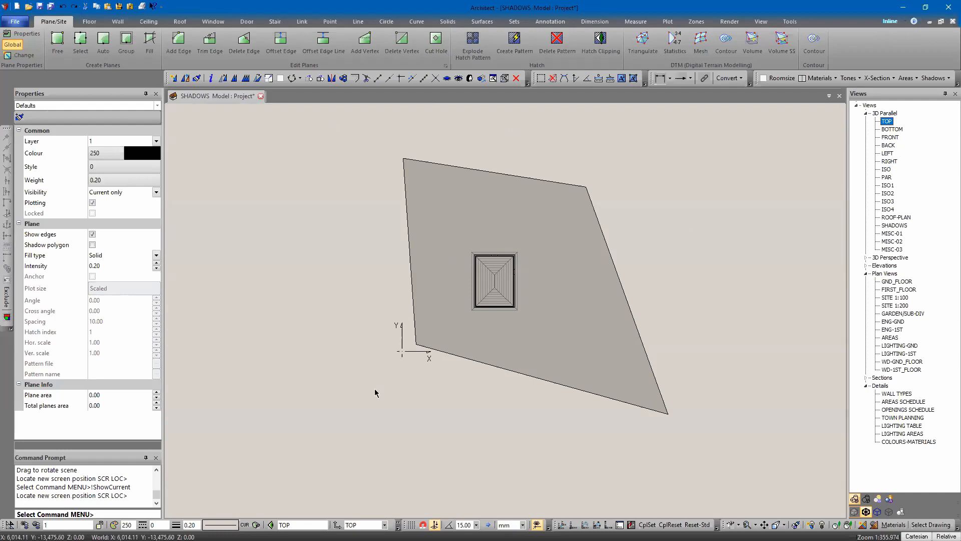
Step: Offset the ground plane's lower edge outward by 10000
right_click(334, 236)
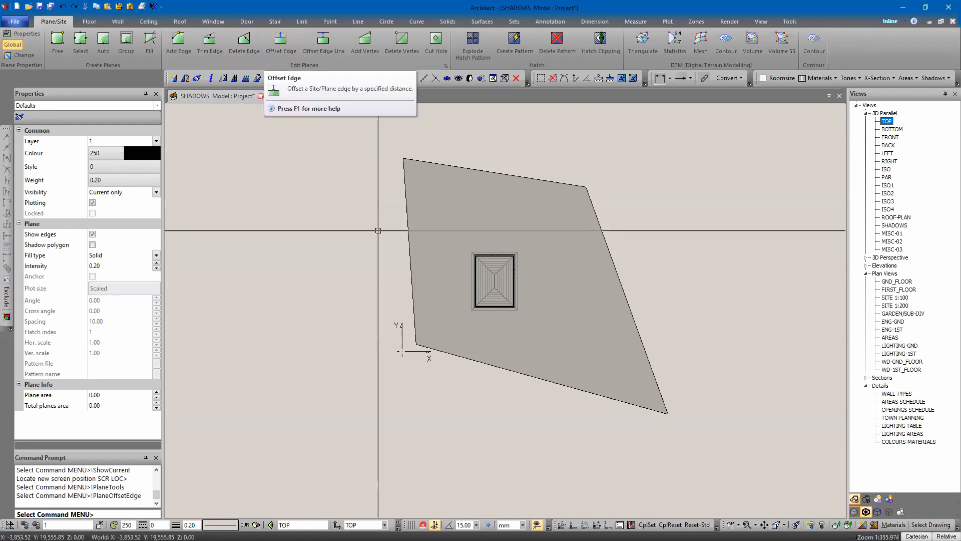
click(280, 42)
click(510, 227)
click(523, 372)
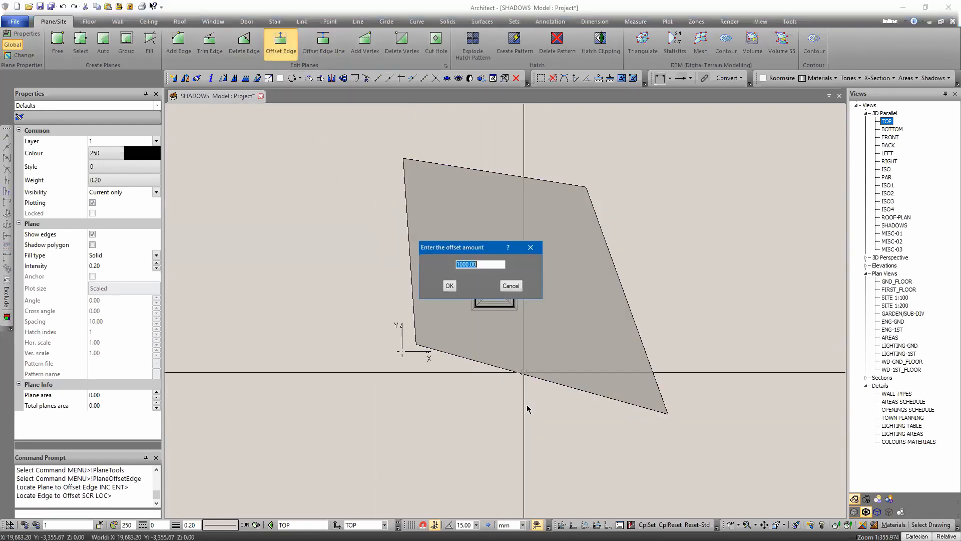
text(10000)
key(Return)
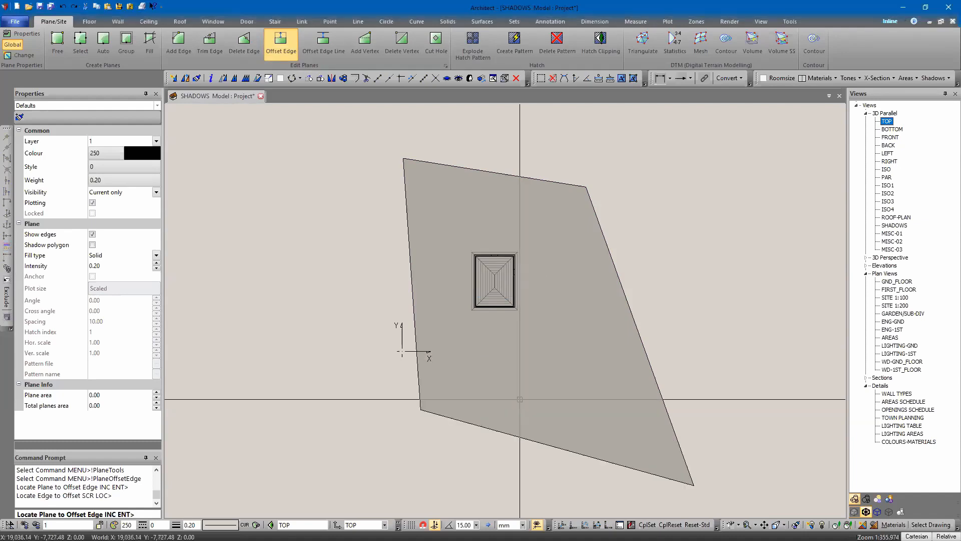
Step: Offset the ground plane's left edge outward by 1000
click(415, 304)
click(415, 305)
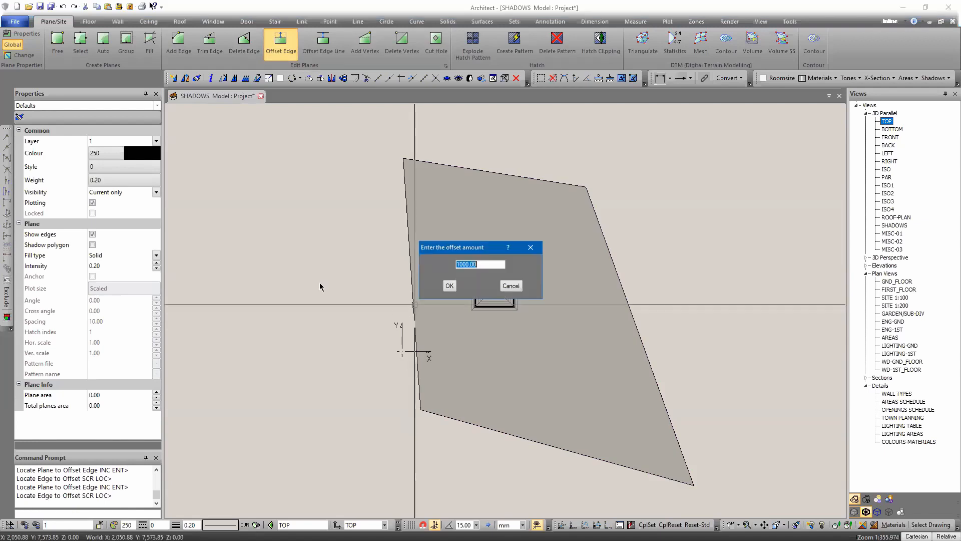
text(1000)
key(Return)
key(Escape)
Step: Switch the TOP view to hidden-line display
middle_drag(424, 203, 408, 226)
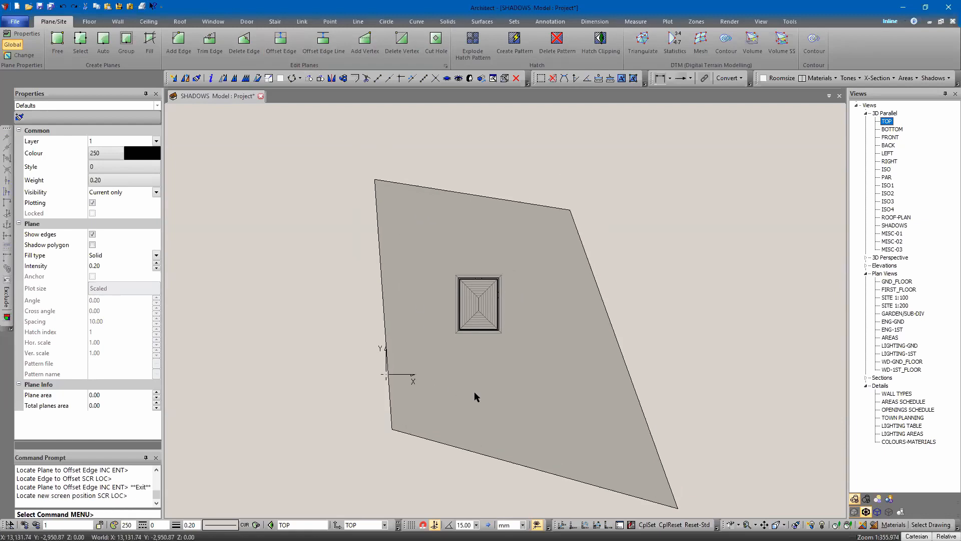
middle_drag(491, 391, 489, 358)
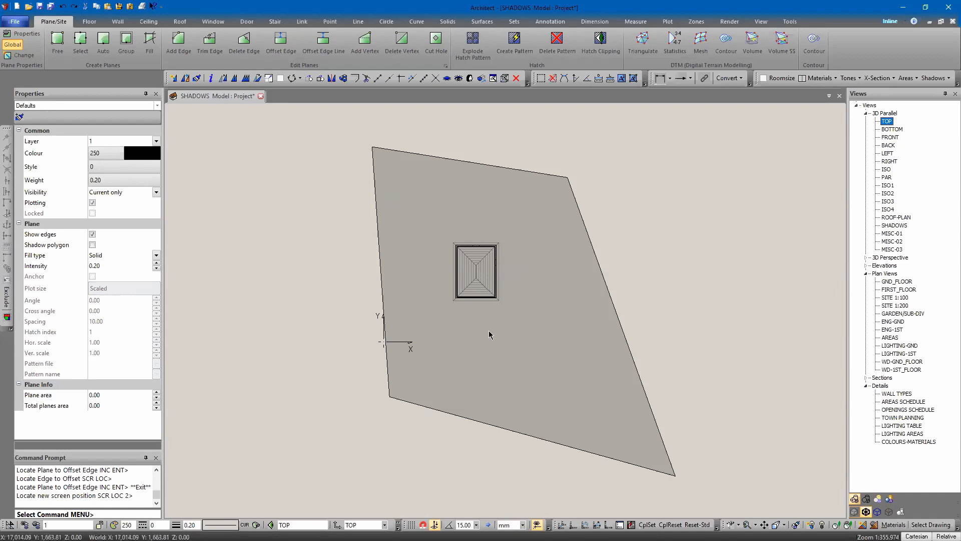
middle_drag(491, 332, 491, 347)
click(866, 499)
mouse_move(655, 256)
middle_down()
mouse_move(629, 251)
mouse_move(649, 239)
middle_up()
middle_drag(578, 229, 585, 244)
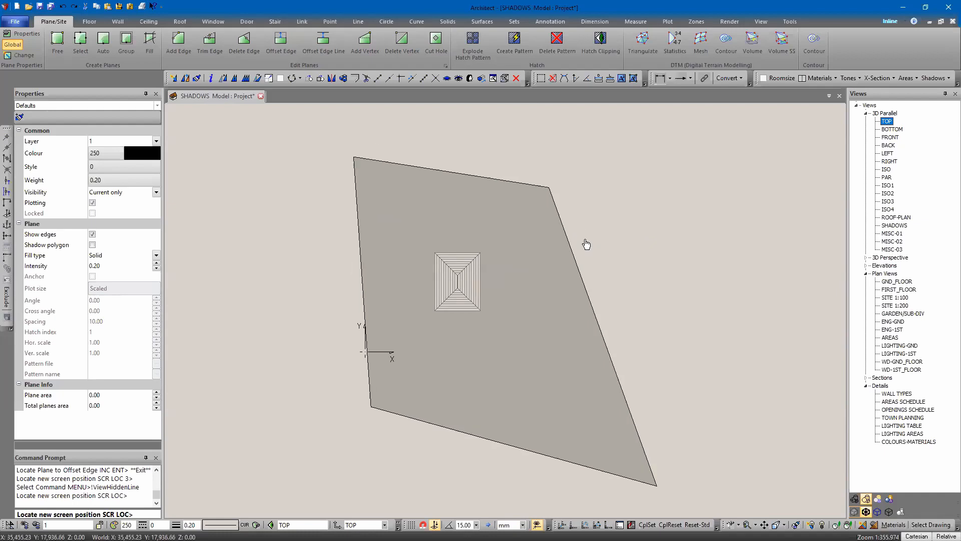
Step: Open the Shadows settings and set the hour to 09
click(729, 22)
click(15, 44)
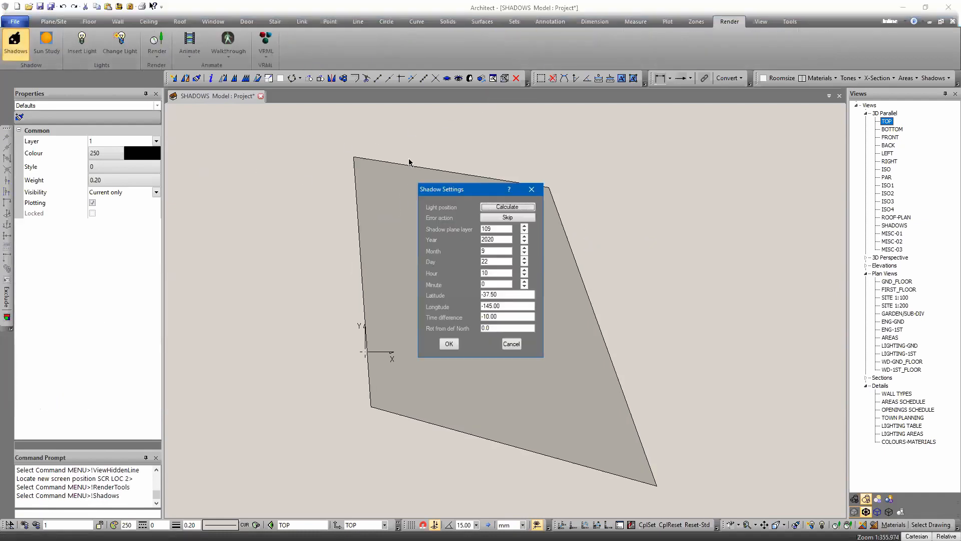
click(488, 229)
double_click(498, 272)
text(09)
click(532, 190)
Step: Insert the NORTH-POINTER symbol from Annotation.dab just beyond the ground plane's upper-right corner
middle_drag(627, 210, 629, 235)
key(Insert)
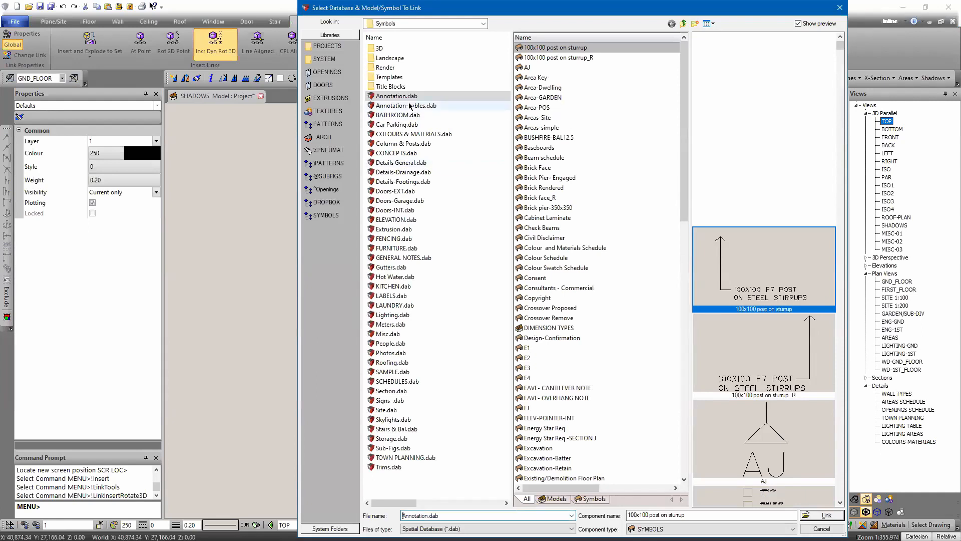
scroll(559, 423, down, 9)
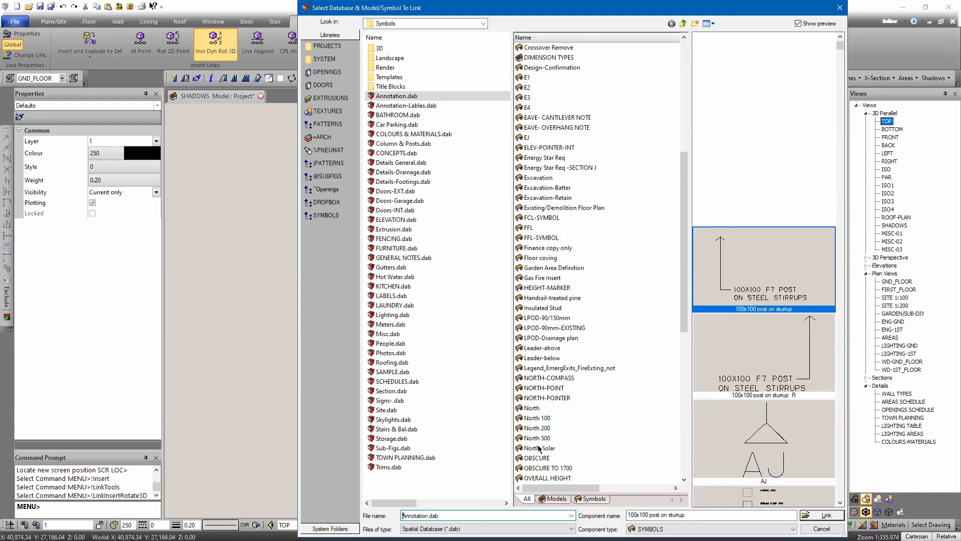
click(540, 399)
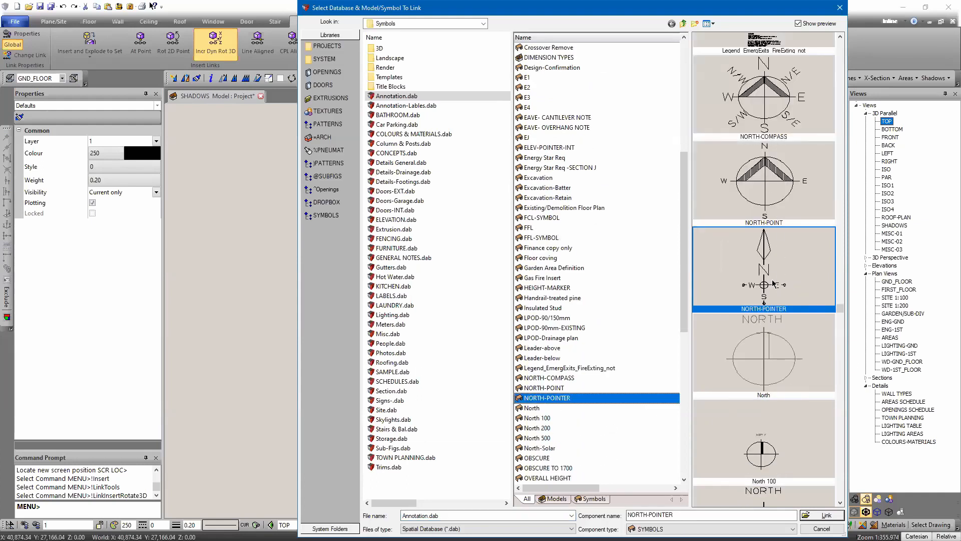
click(823, 515)
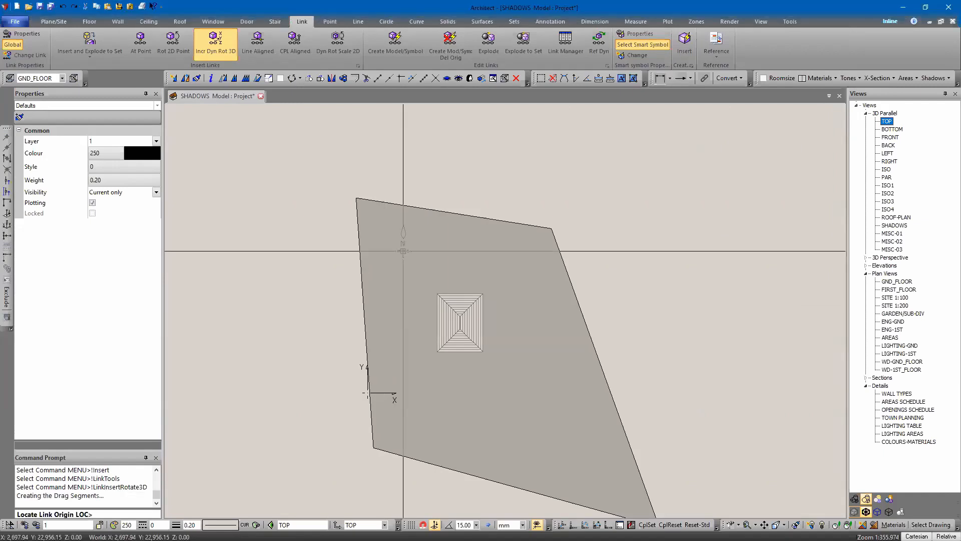
click(594, 252)
key(Escape)
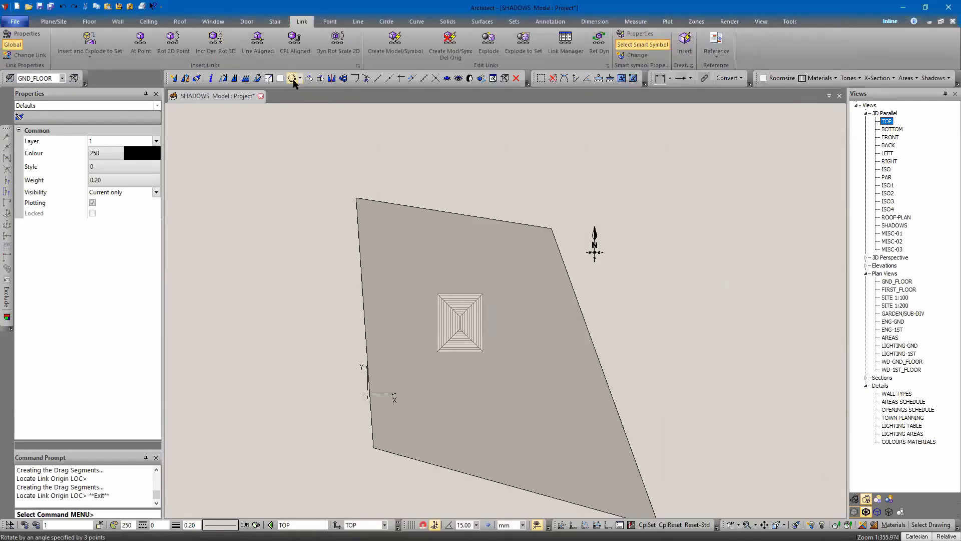
Step: Rotate the north pointer clockwise about its centre with a three-point rotation so north points to the upper right
click(292, 78)
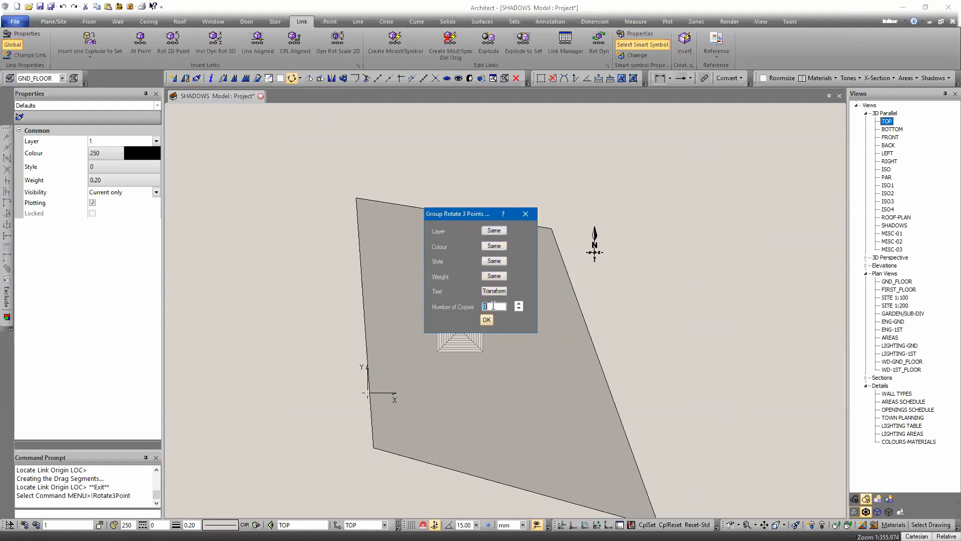
double_click(492, 306)
key(Return)
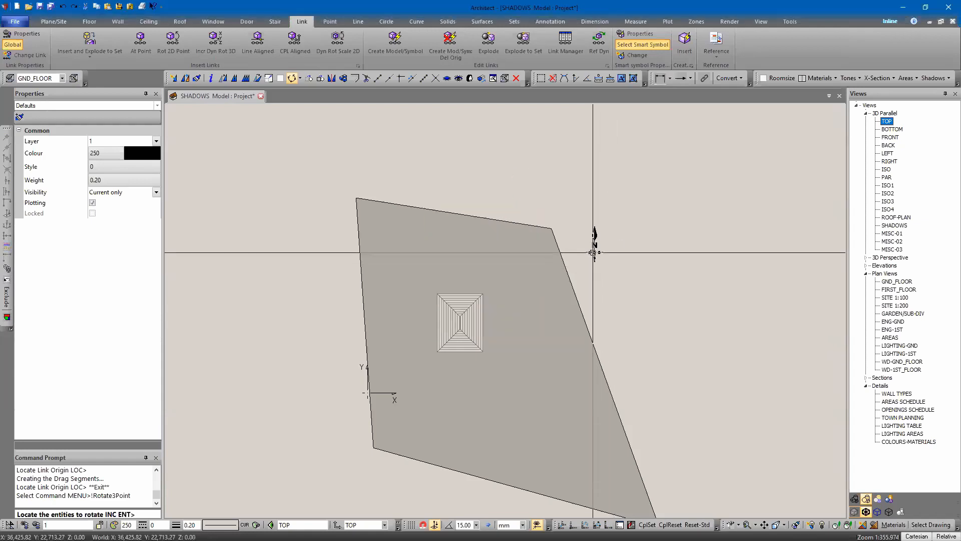
scroll(598, 244, up, 3)
scroll(598, 244, up, 2)
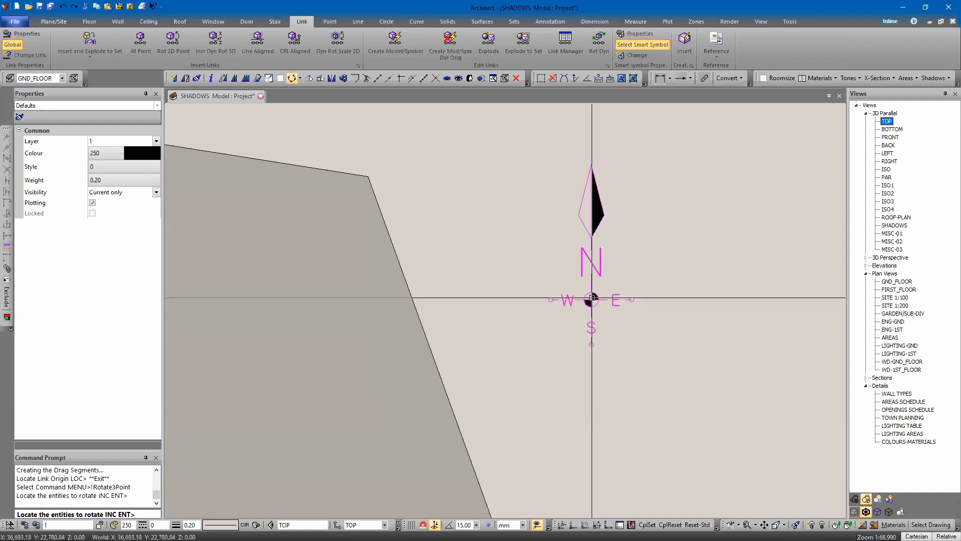
click(591, 299)
key(Escape)
click(591, 299)
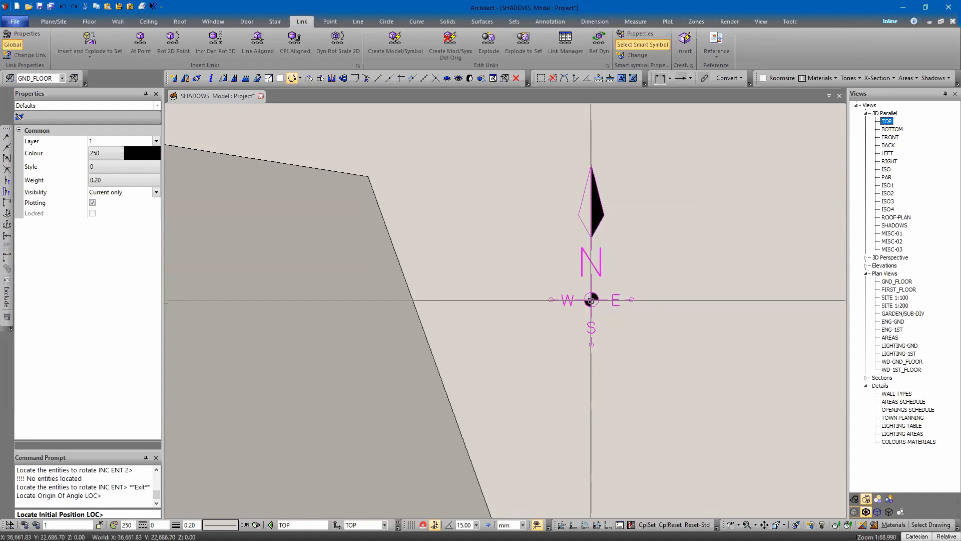
click(592, 164)
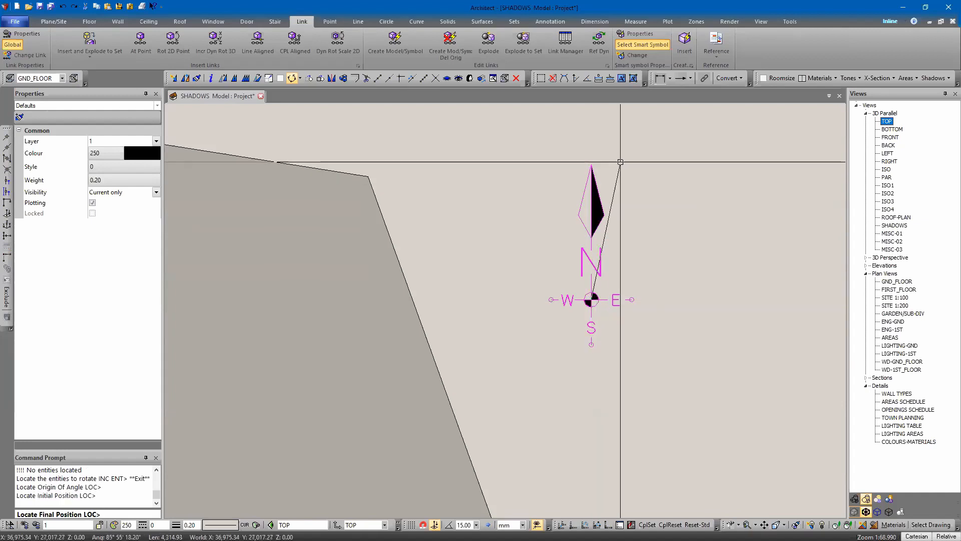
click(670, 133)
key(Return)
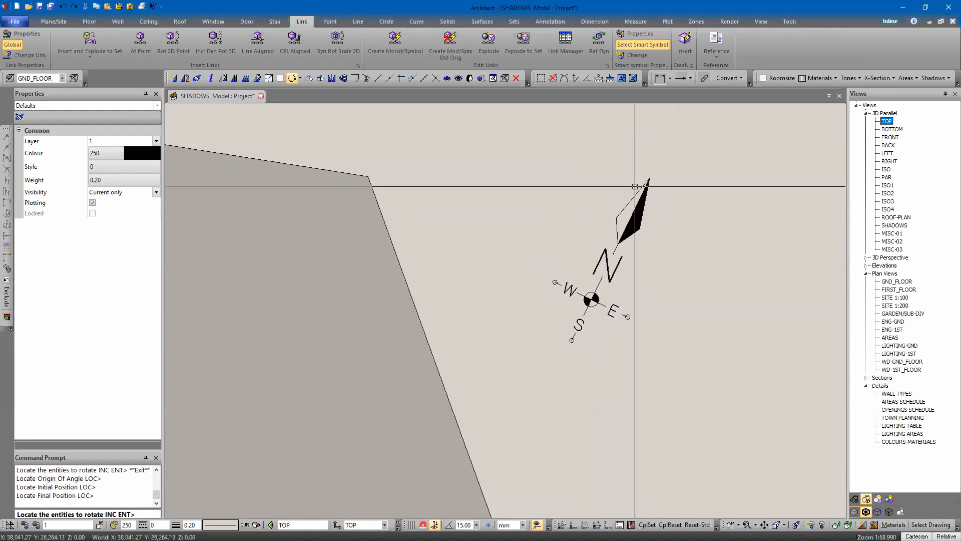
key(Escape)
Step: Measure the bearing of the north pointer from its centre to its tip
middle_drag(650, 361, 609, 350)
scroll(654, 300, down, 3)
scroll(653, 303, down, 3)
mouse_move(690, 390)
middle_down()
mouse_move(639, 302)
mouse_move(622, 360)
middle_up()
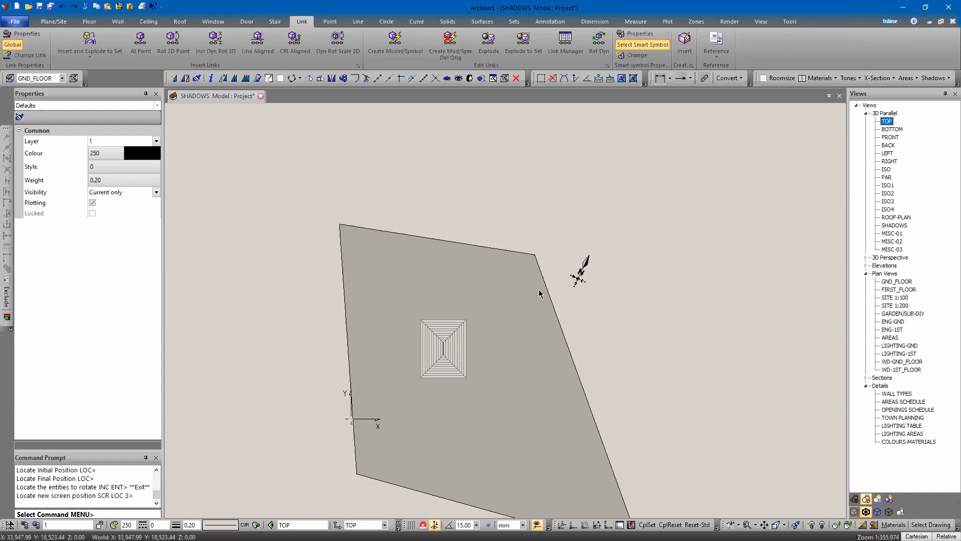
scroll(553, 273, up, 2)
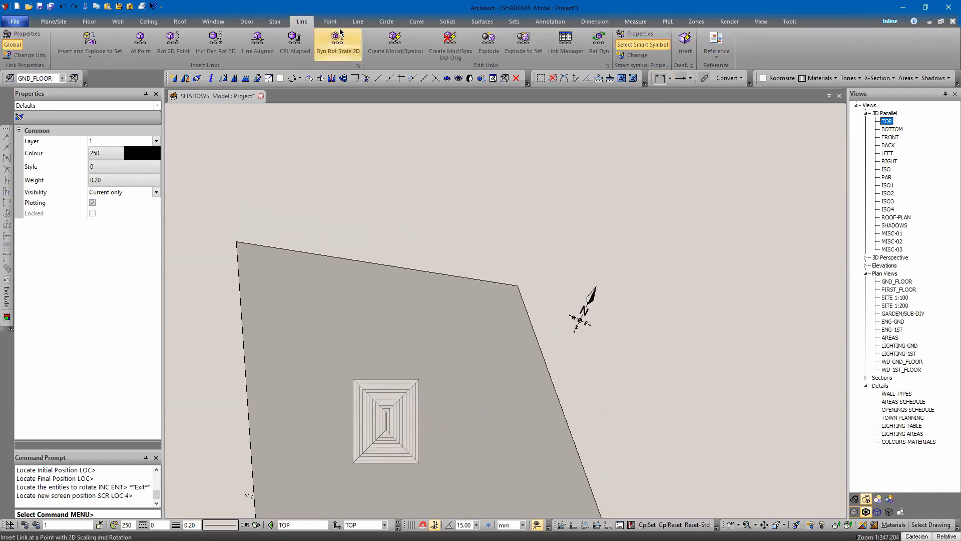
click(635, 21)
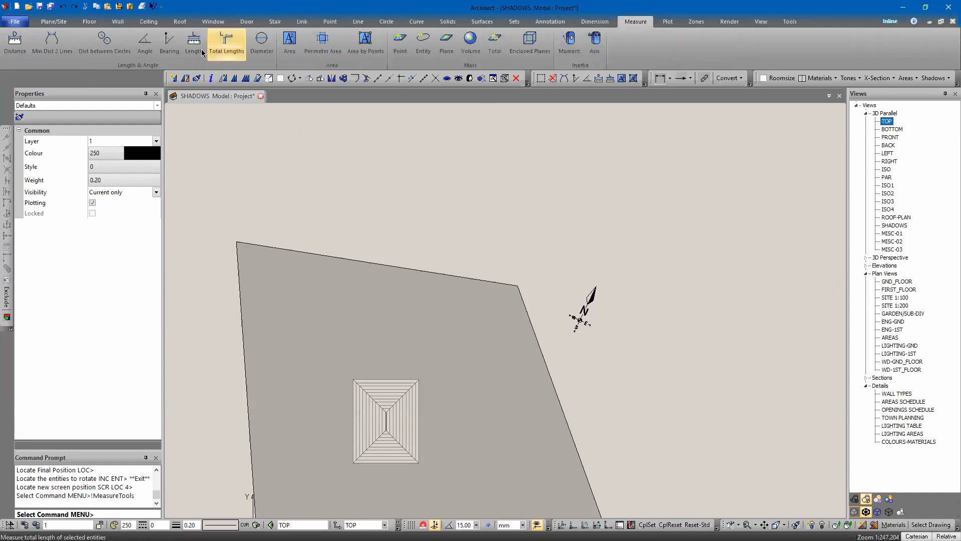
click(169, 42)
scroll(575, 330, up, 5)
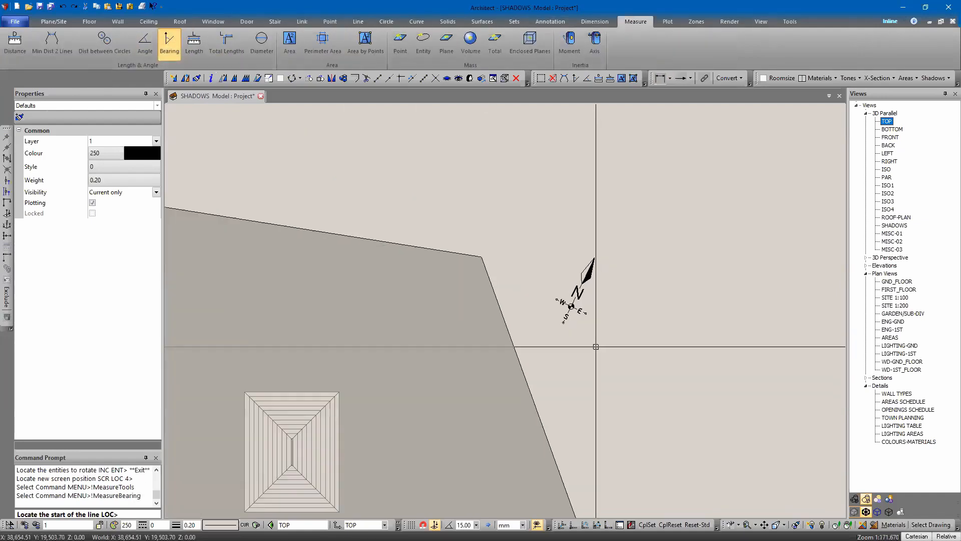
click(538, 319)
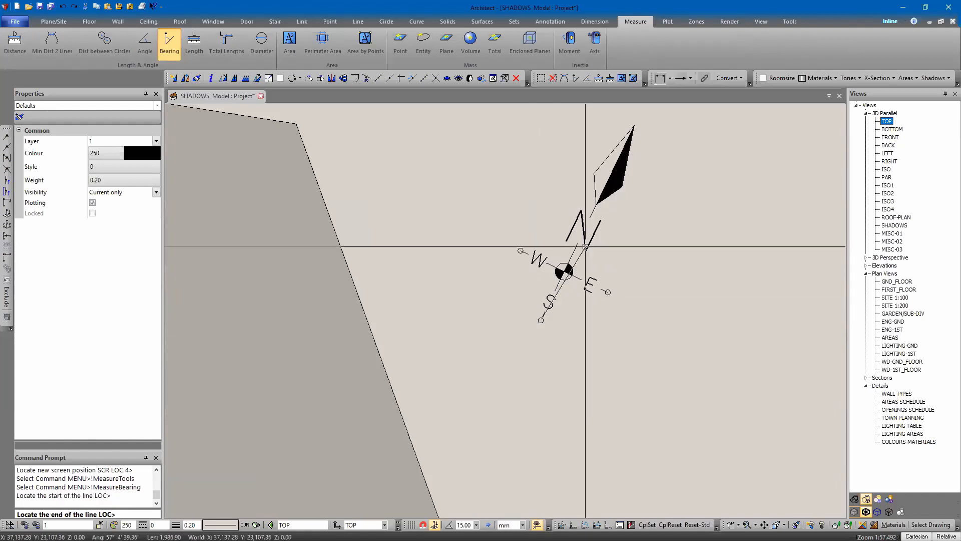
click(633, 126)
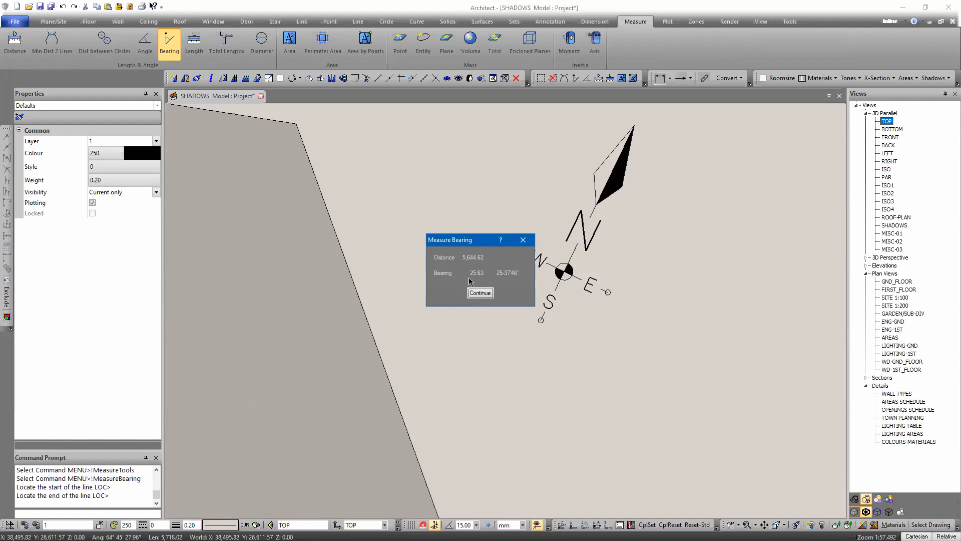
click(524, 242)
scroll(530, 220, down, 2)
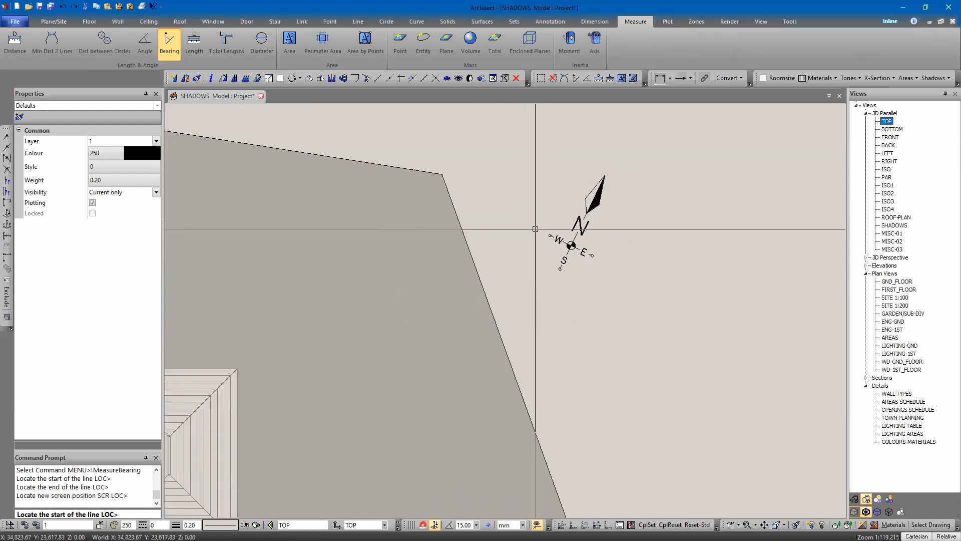
scroll(535, 228, down, 3)
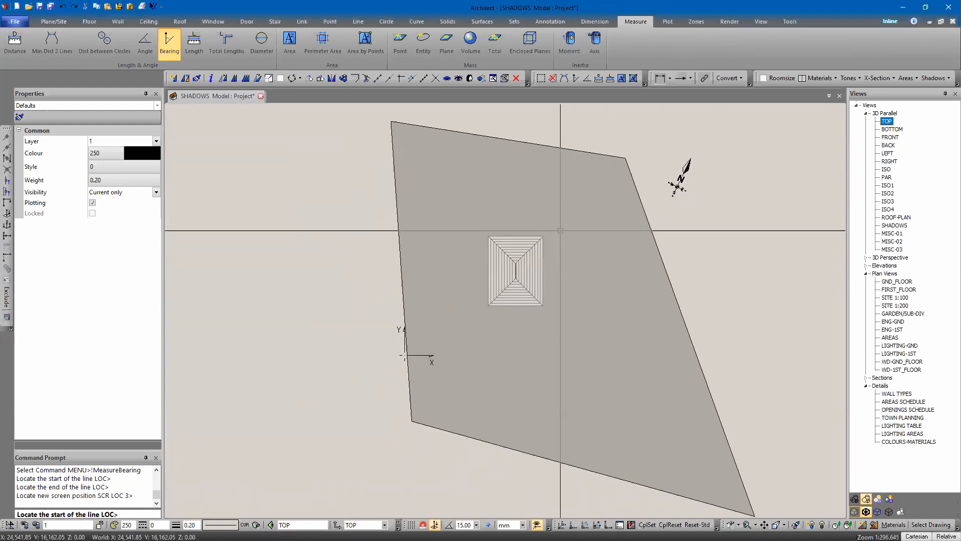
key(Escape)
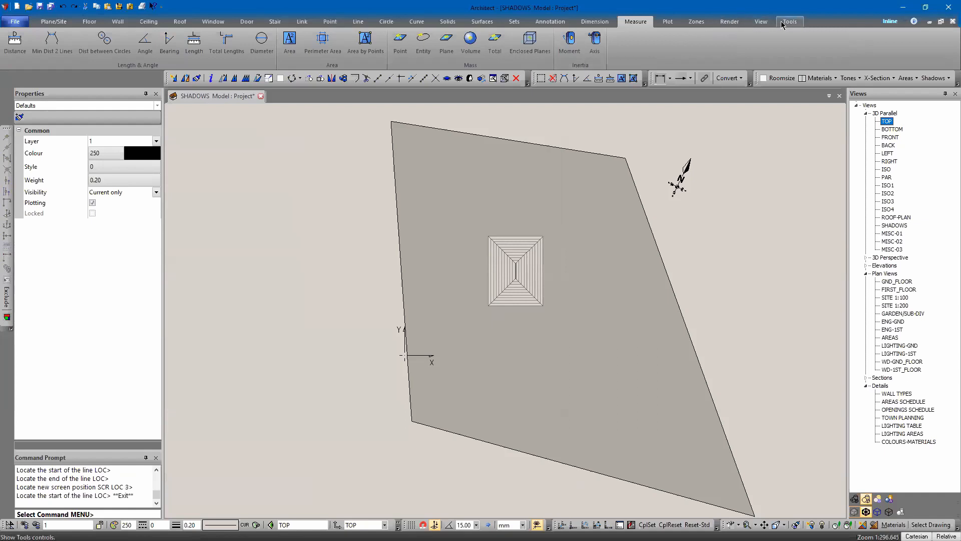
Step: Regenerate the shadows with the rotation from default north set to 23
click(729, 21)
click(15, 43)
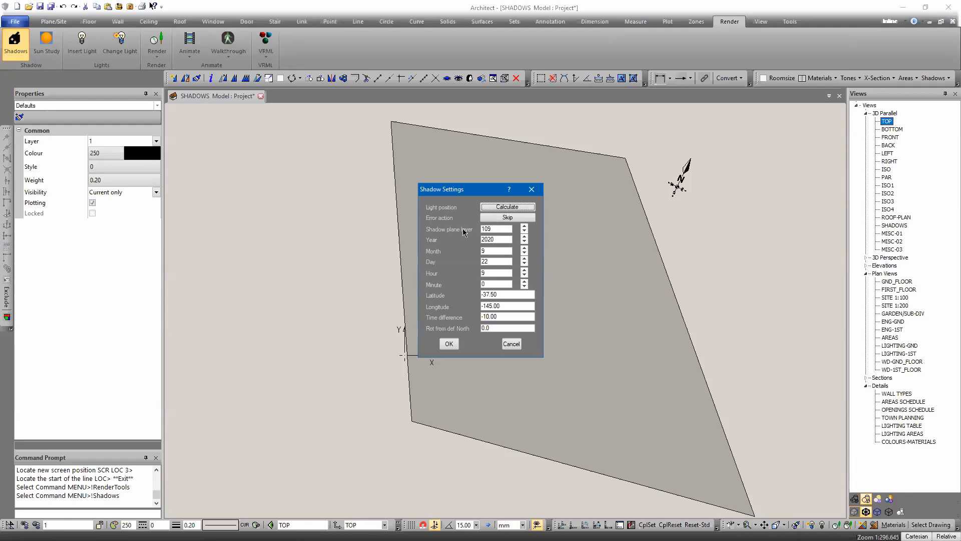
drag(487, 228, 519, 233)
drag(495, 328, 455, 327)
text(23)
click(448, 345)
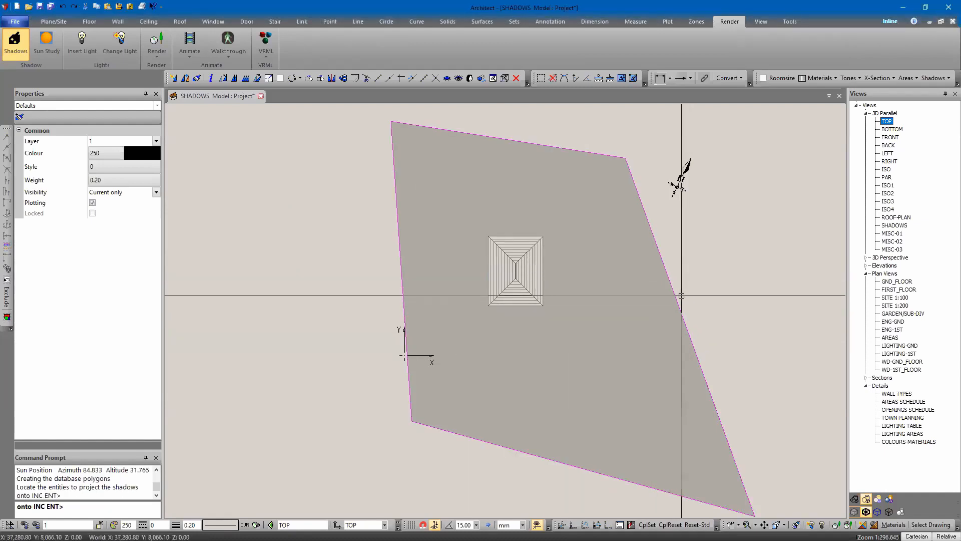
right_click(691, 296)
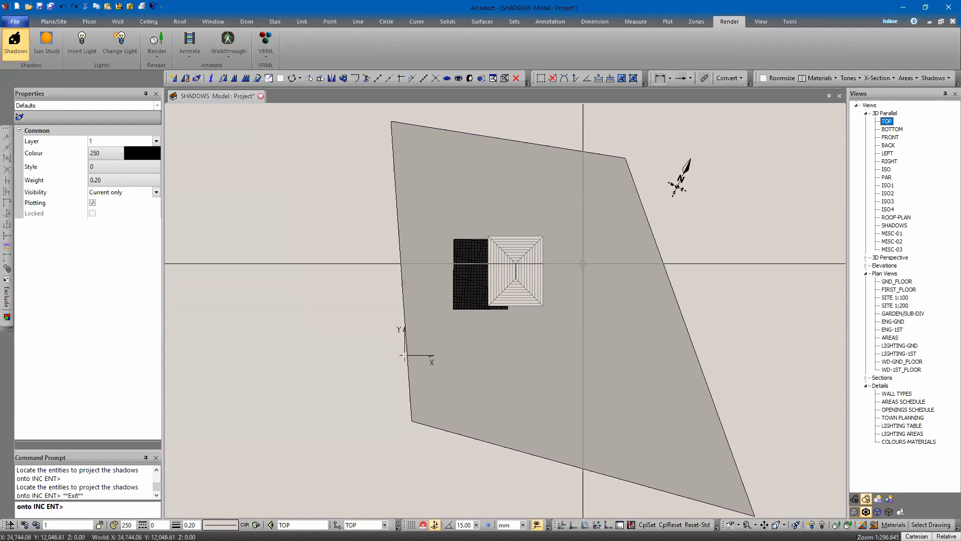
key(Escape)
key(Escape)
Step: Select the projected shadow polygons and change their fill type to Solid
middle_drag(354, 383, 450, 300)
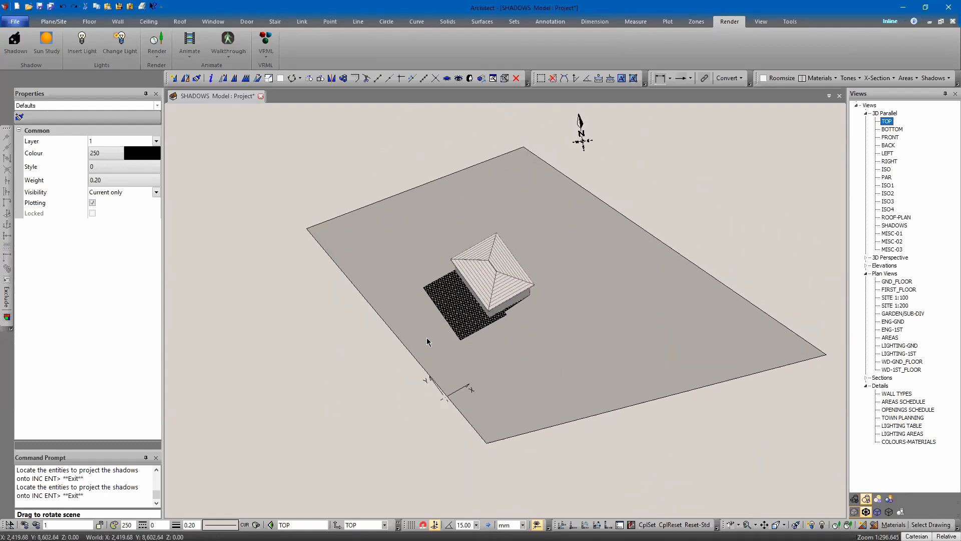
scroll(450, 301, up, 5)
click(459, 301)
key(Return)
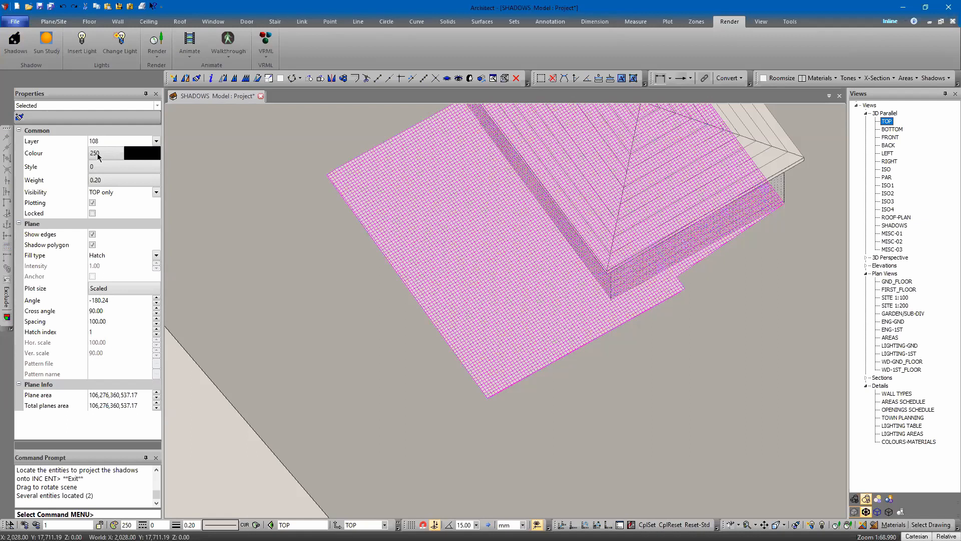
click(197, 432)
click(311, 391)
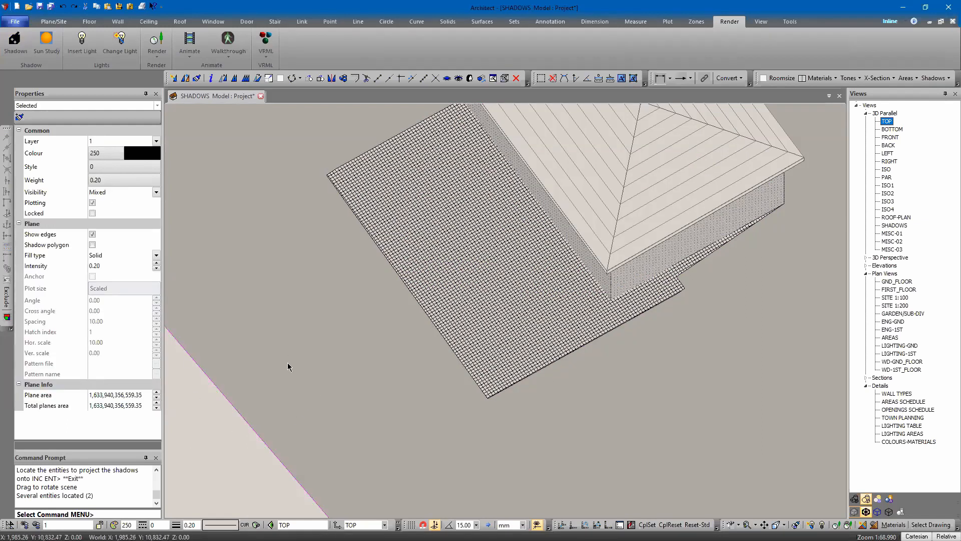
scroll(318, 378, down, 3)
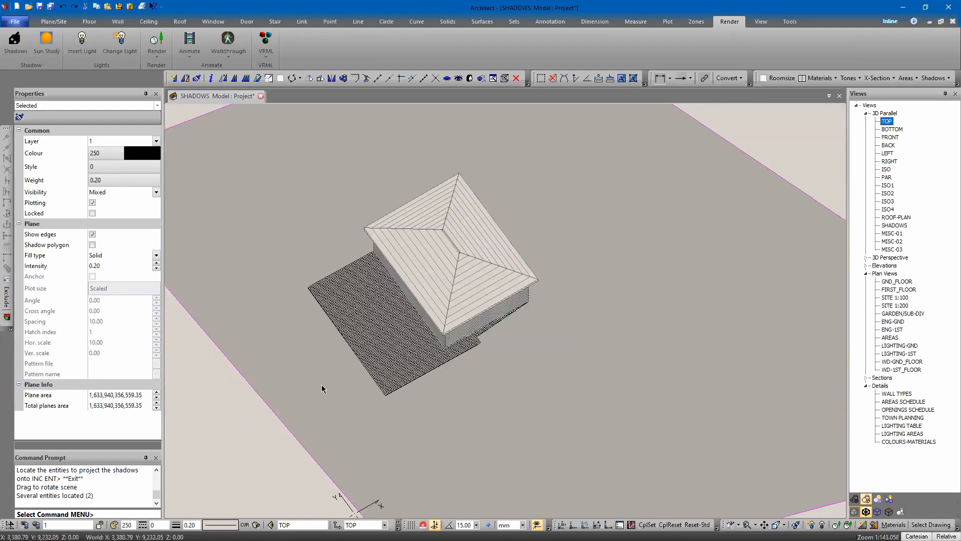
scroll(385, 356, up, 2)
scroll(384, 355, up, 4)
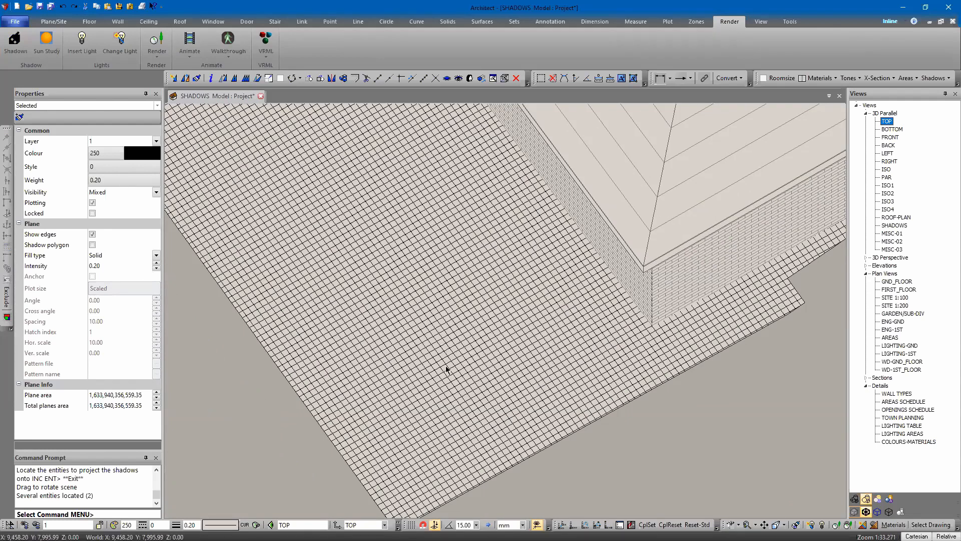
scroll(475, 325, down, 3)
click(454, 328)
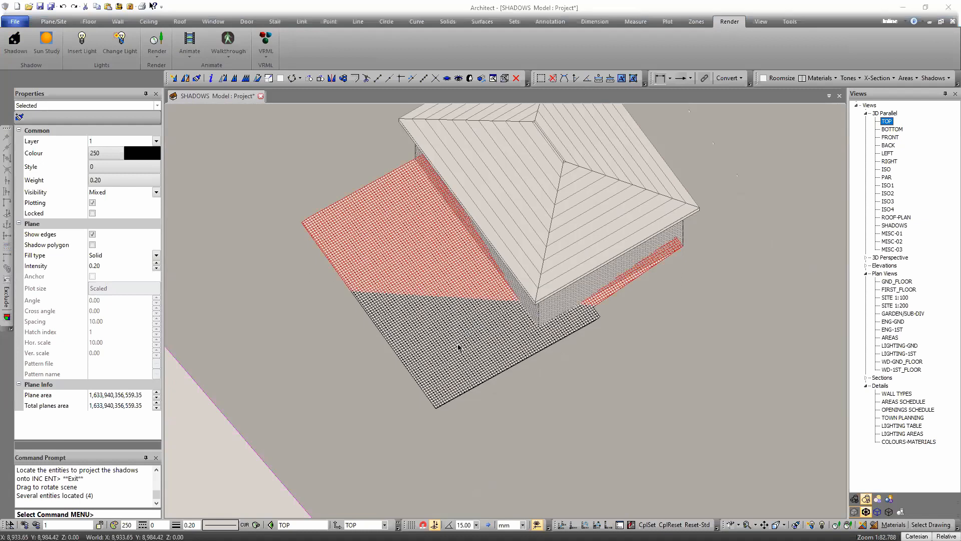
key(Return)
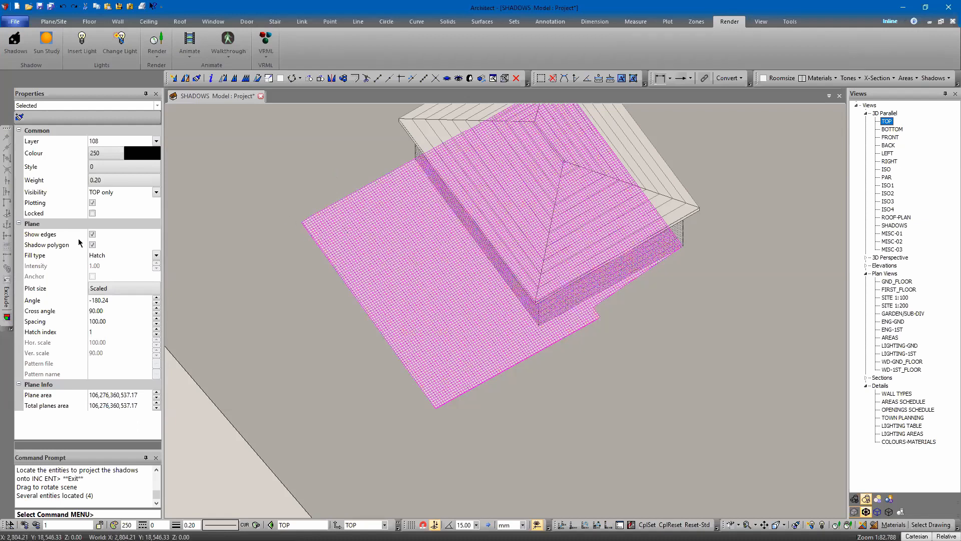
click(102, 256)
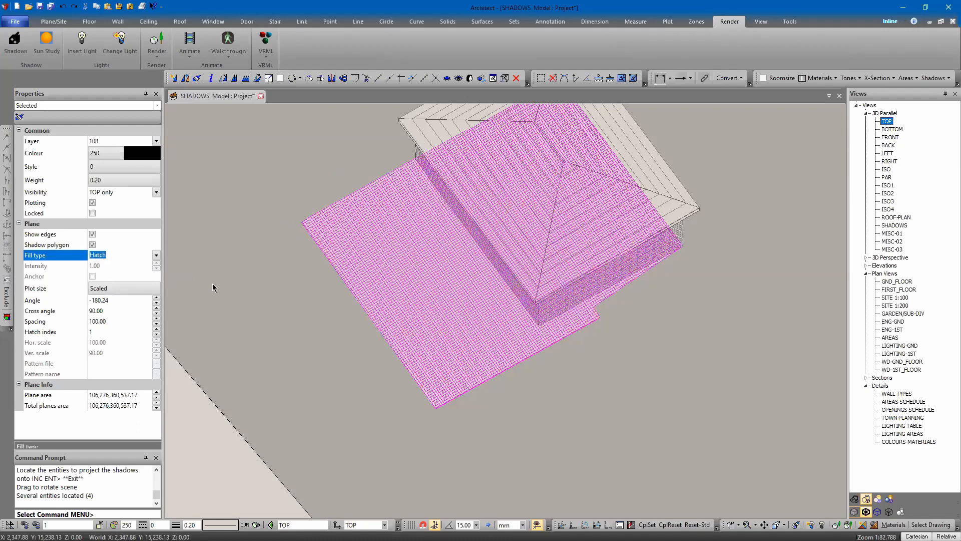
text(s)
key(Return)
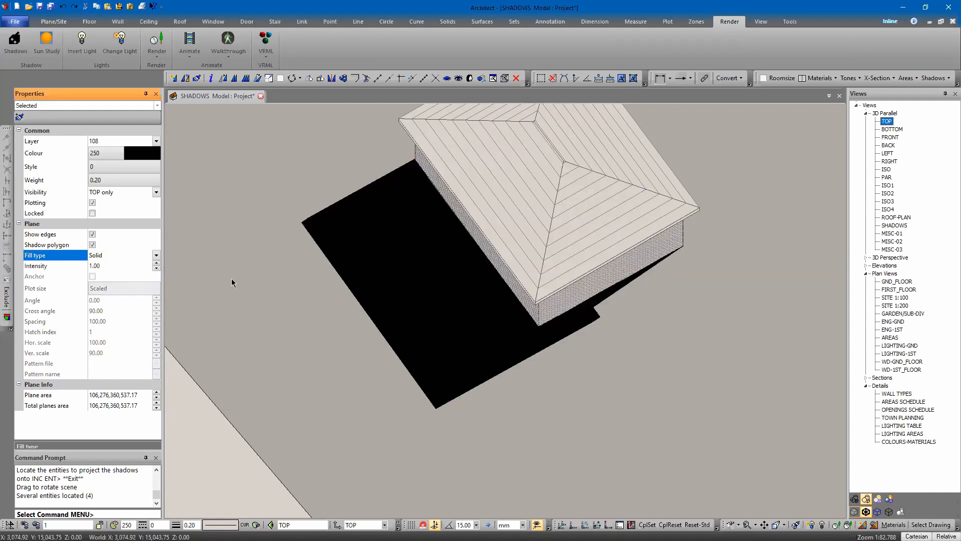
Step: Set the shadow polygons' colour to grey 246
click(101, 154)
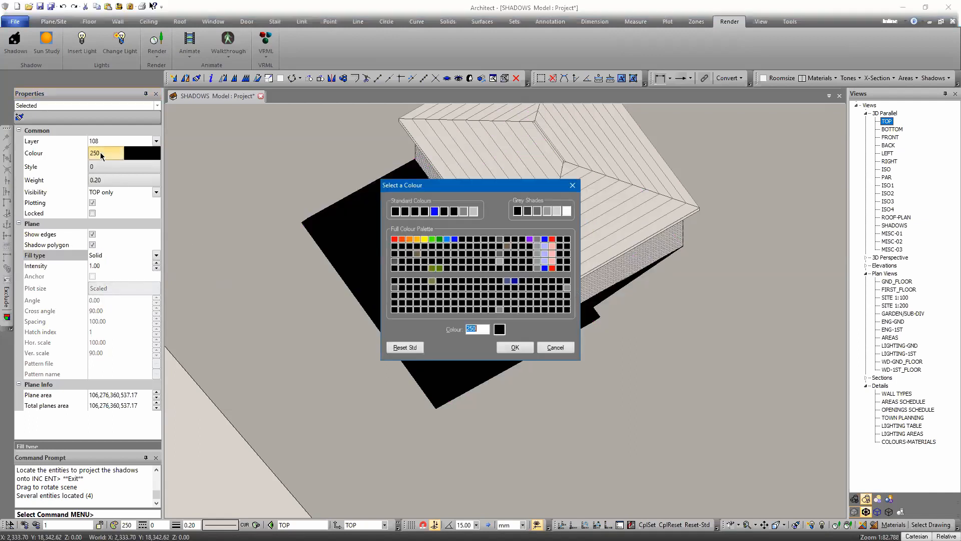
click(567, 288)
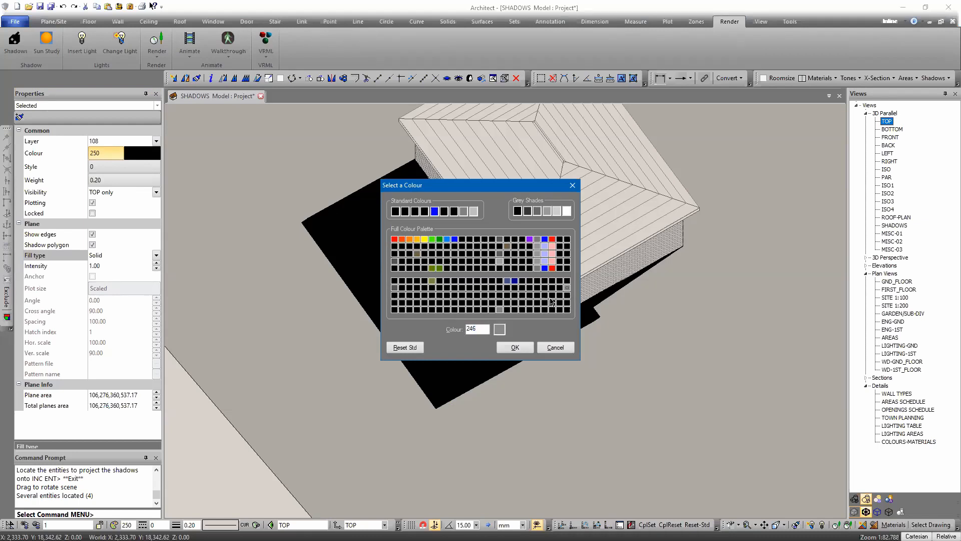
key(Return)
drag(736, 262, 470, 262)
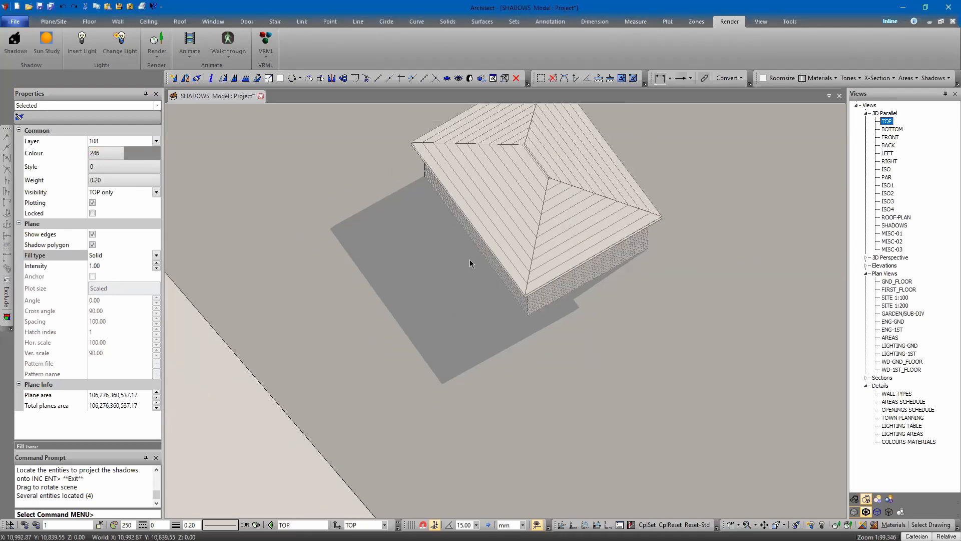
click(459, 327)
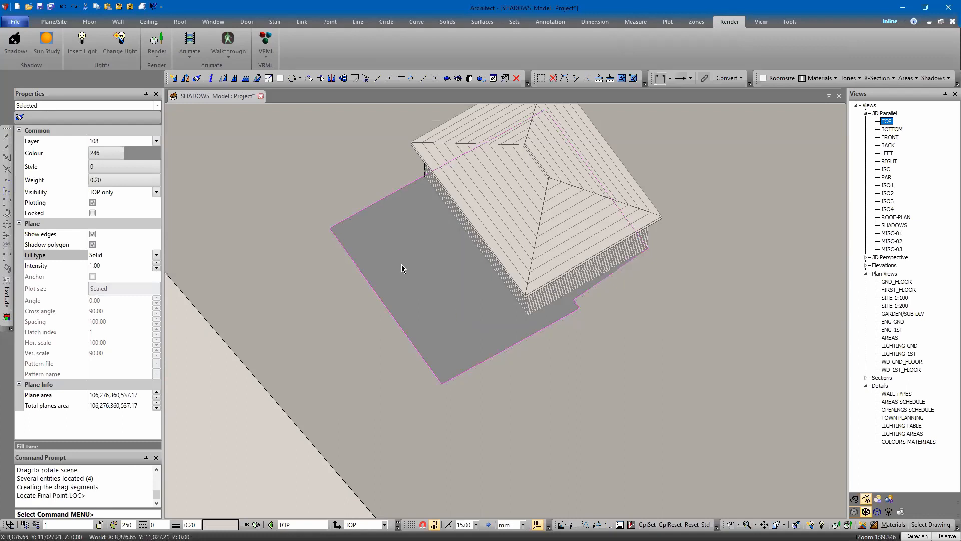
Step: Turn off edge display for the selected shadow polygons
click(92, 234)
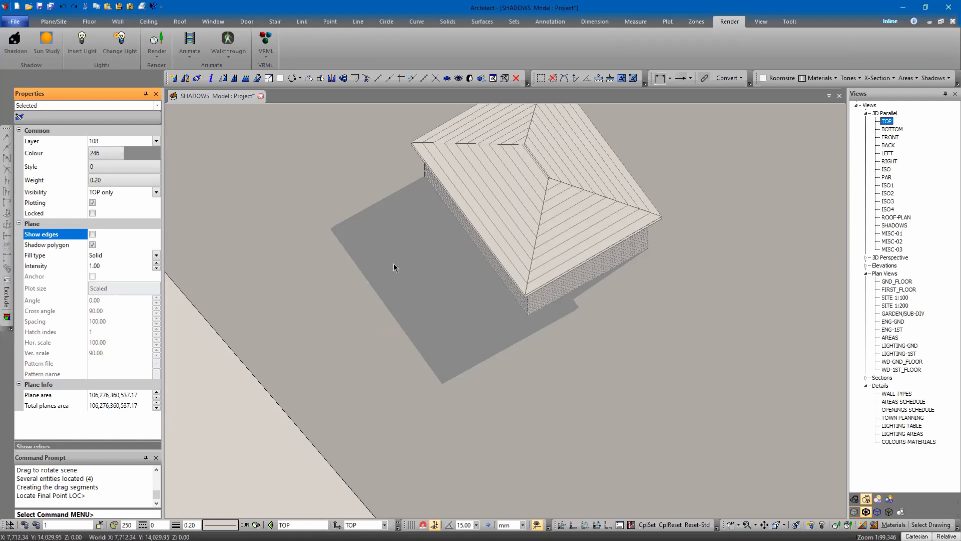
click(253, 445)
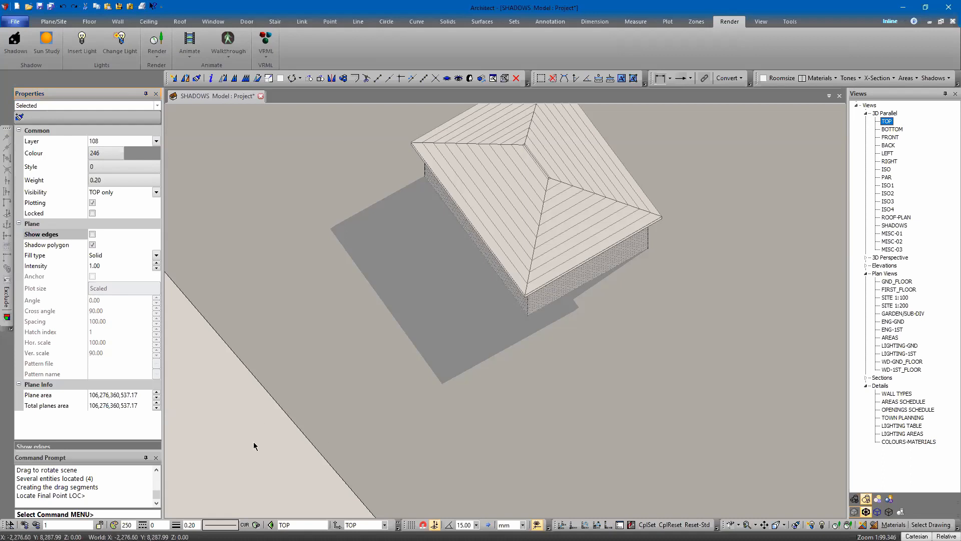
Step: Select the ground plane and set its fill type to None
click(437, 315)
key(Return)
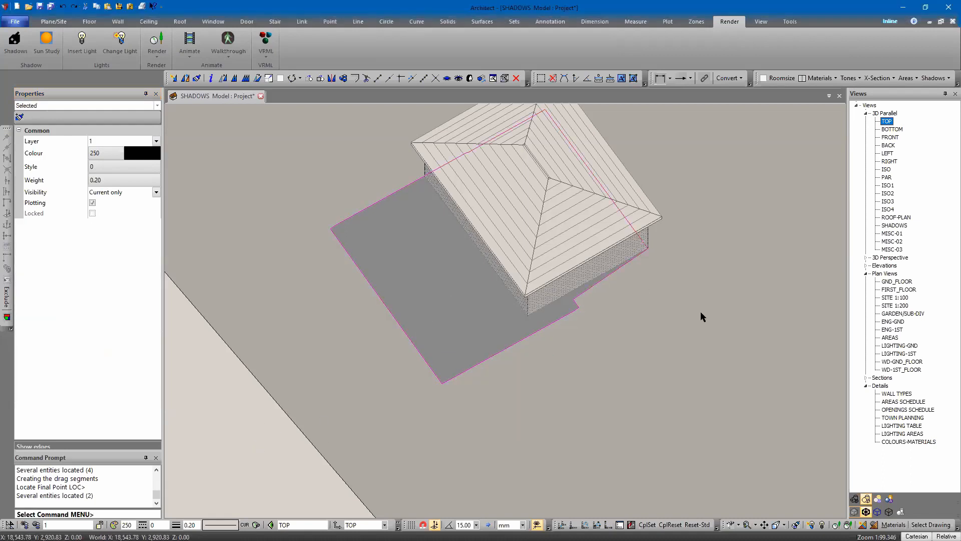
middle_drag(733, 377, 382, 494)
click(206, 161)
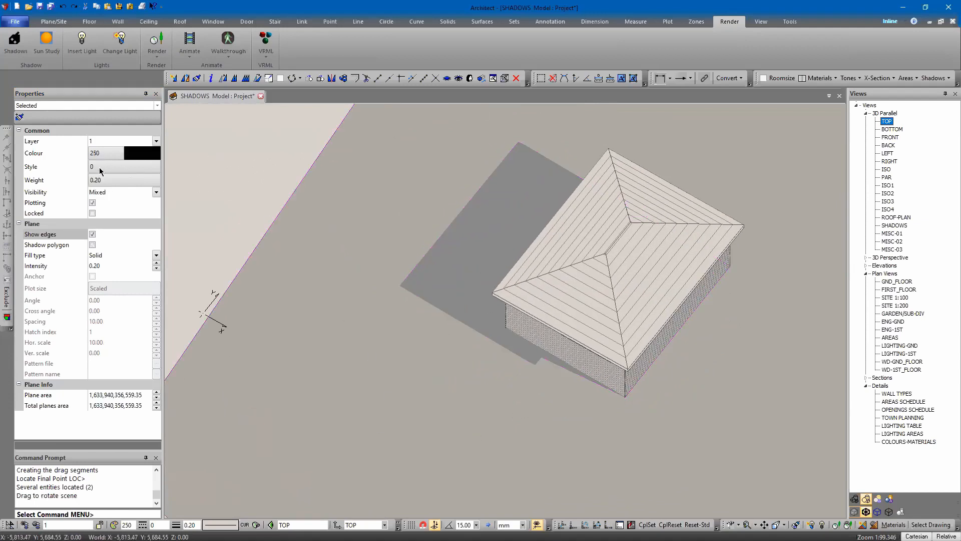
click(104, 255)
click(116, 265)
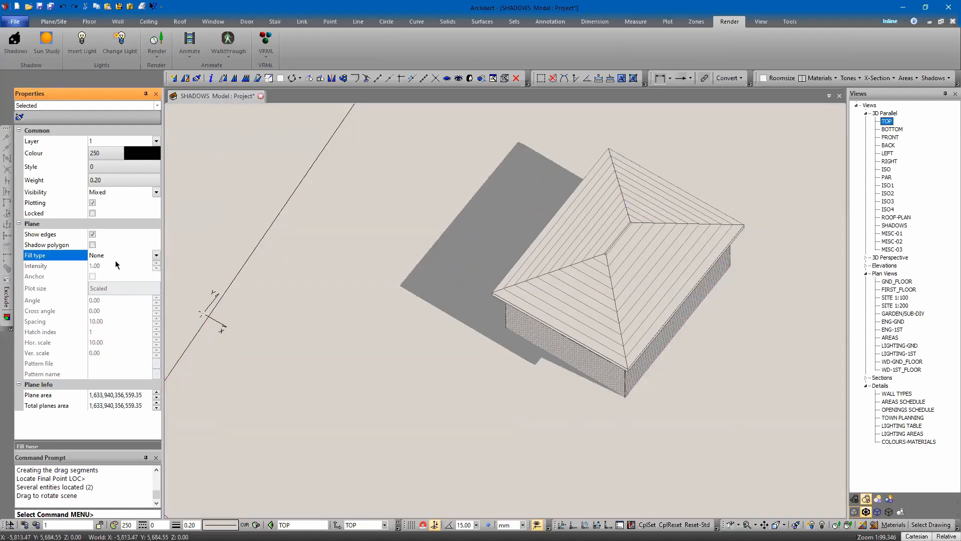
Step: Undo the ground plane fill type change
middle_drag(393, 326, 422, 336)
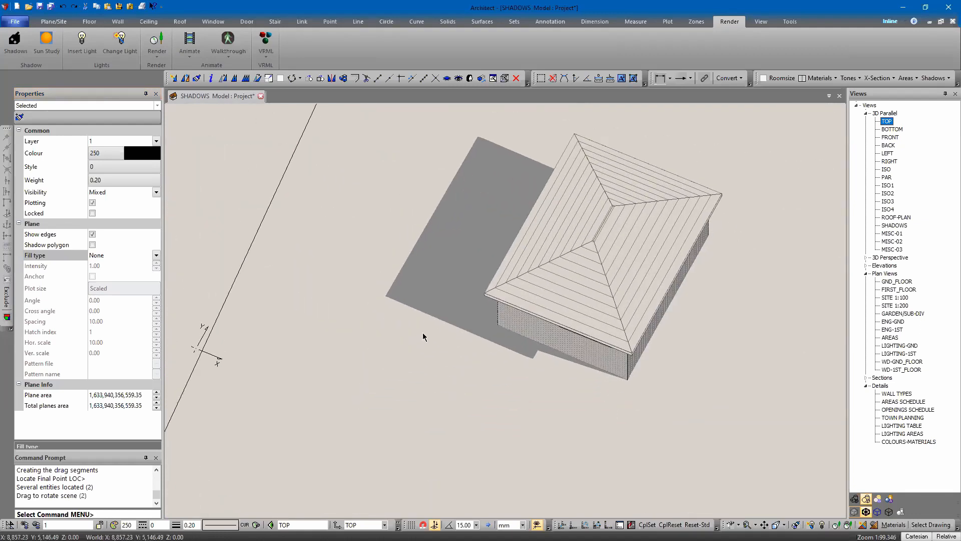
drag(334, 265, 380, 322)
click(380, 322)
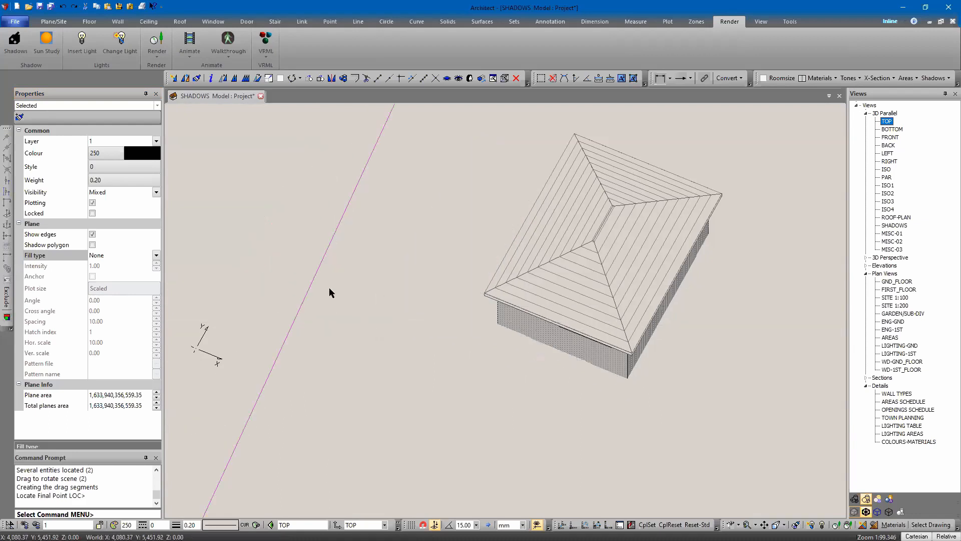
key(ctrl+z)
Step: Select the shadow polygon and undo the previous change
middle_drag(329, 288, 429, 315)
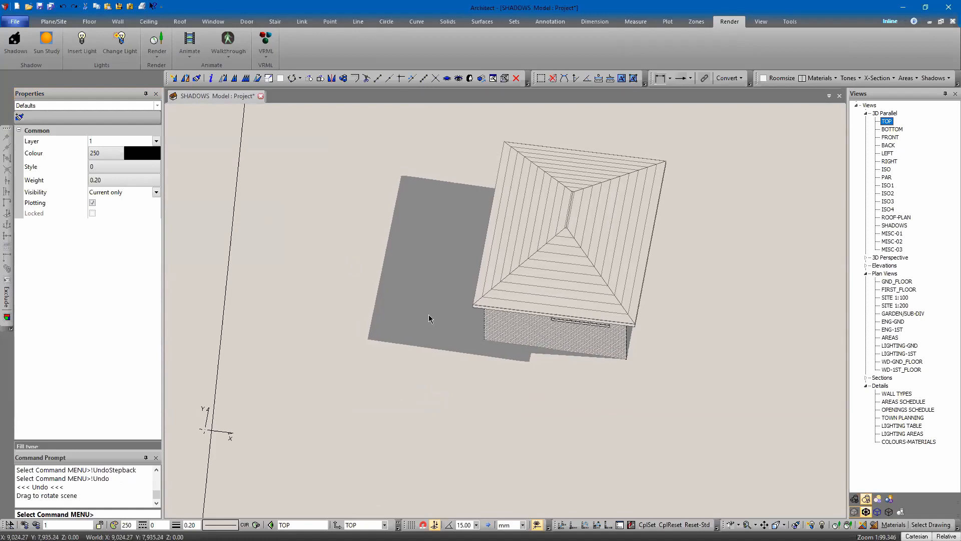
click(412, 310)
key(Return)
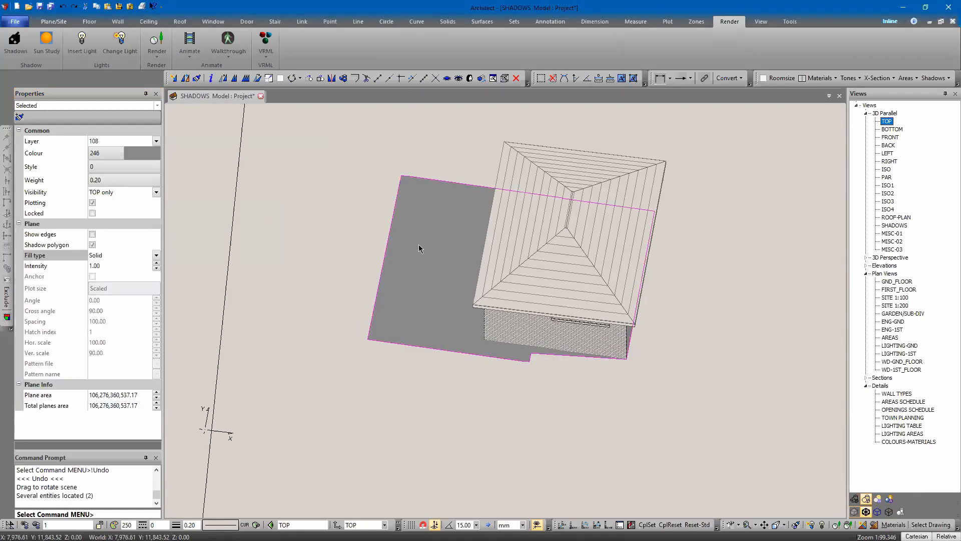
key(ctrl+z)
Step: Run Shadow Change on all shadow polygons to reapply their shadow settings
middle_drag(380, 316, 531, 291)
scroll(391, 355, up, 8)
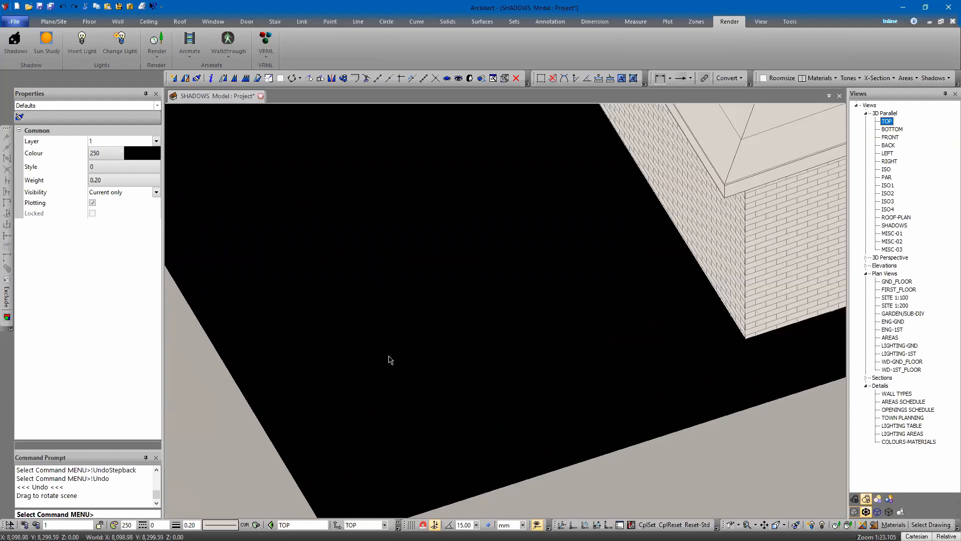
scroll(396, 360, down, 4)
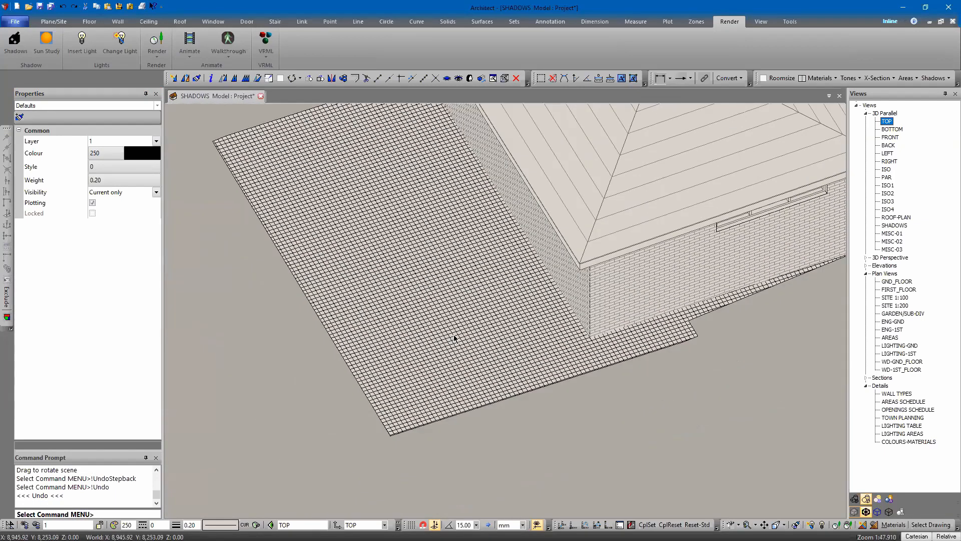
middle_drag(397, 318, 399, 350)
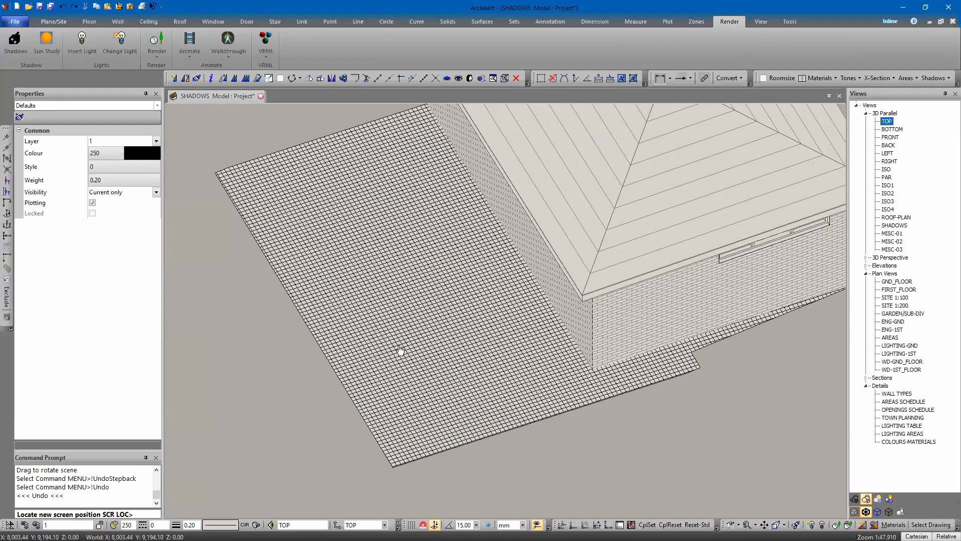
click(932, 78)
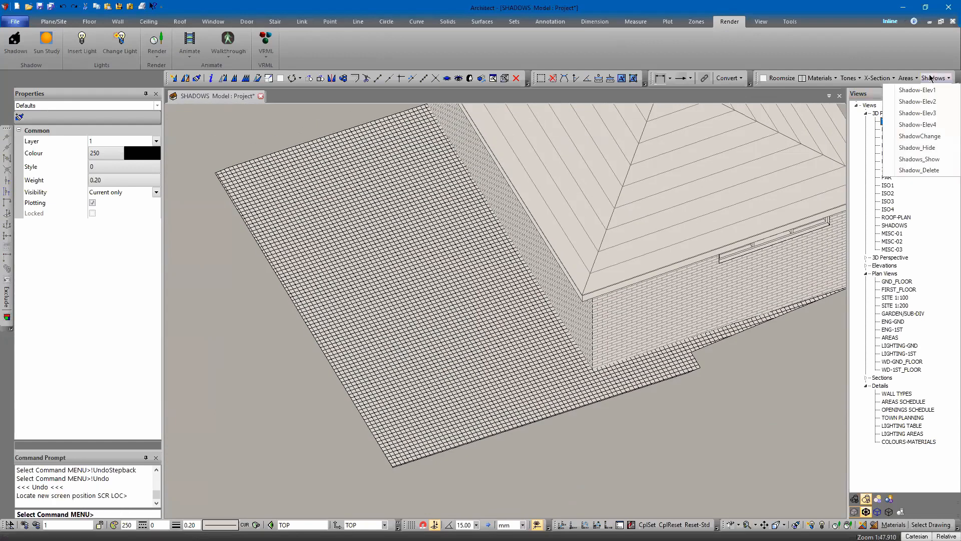
click(910, 137)
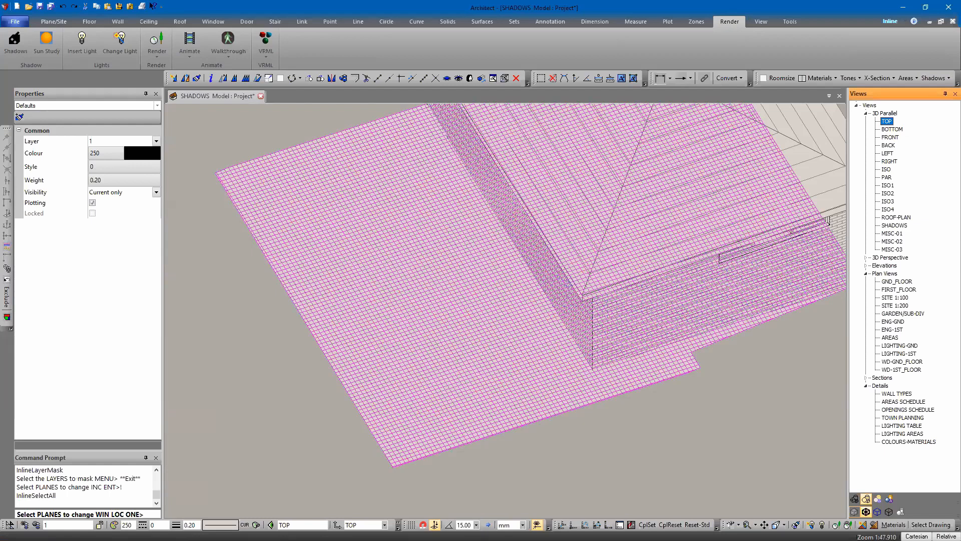
right_click(524, 216)
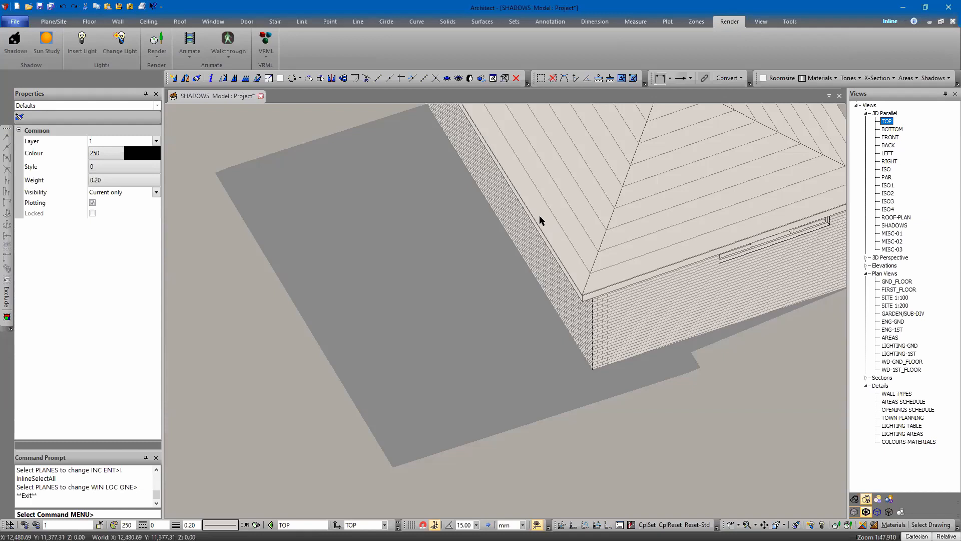
Step: Save the model into SHADOWS.dab with the component name building
scroll(488, 203, down, 3)
middle_drag(485, 208, 484, 274)
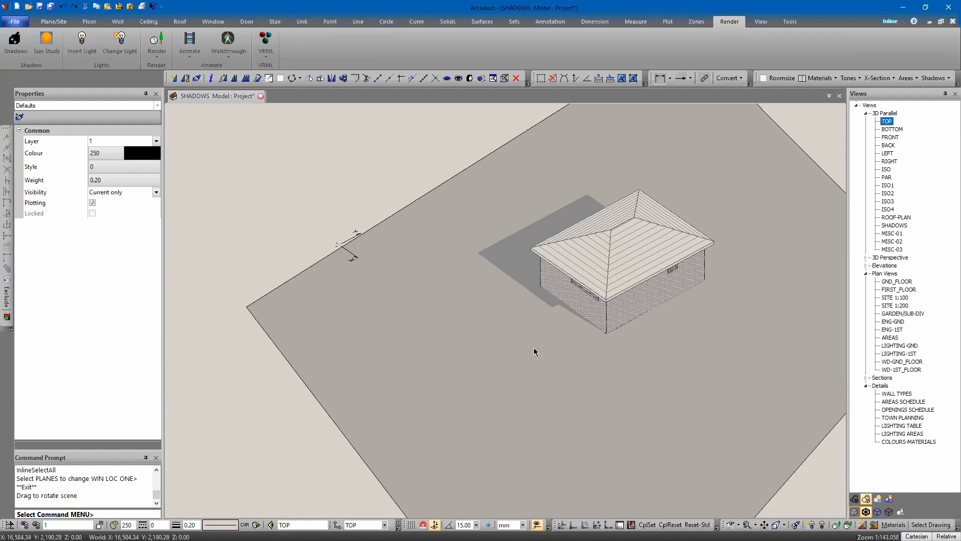
click(406, 301)
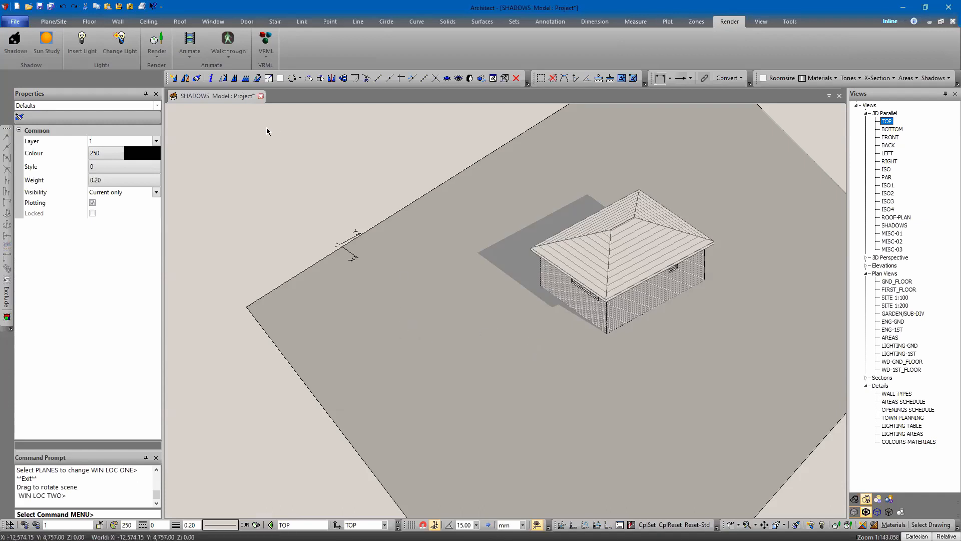
click(15, 21)
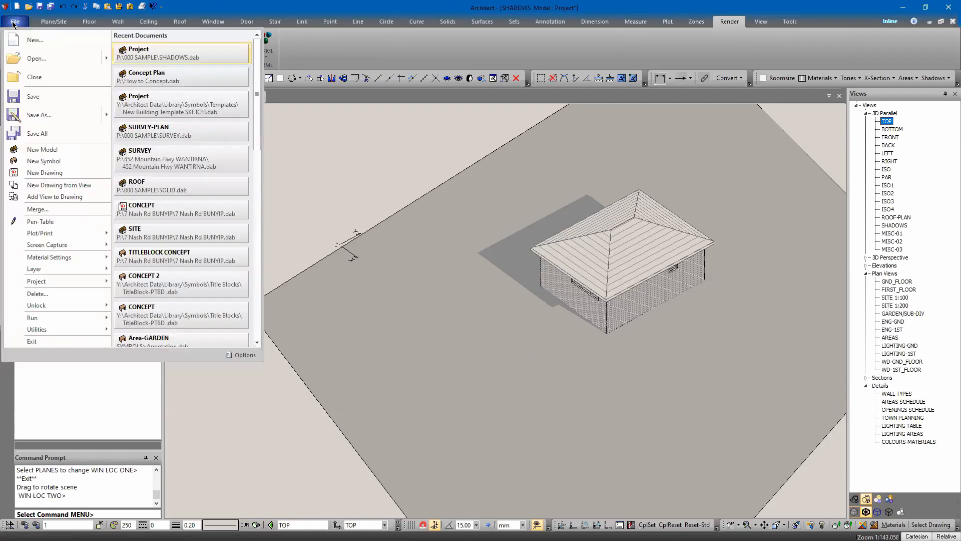
click(39, 116)
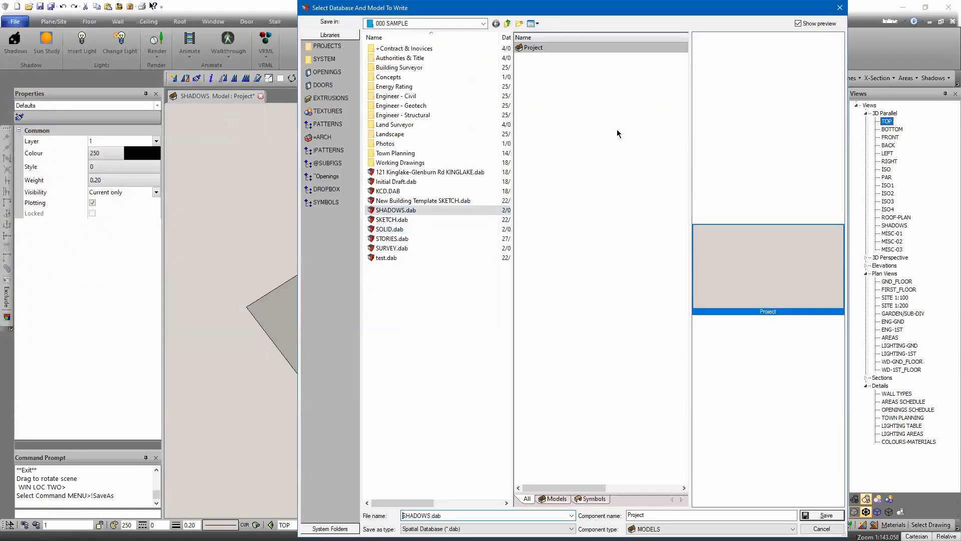
double_click(640, 515)
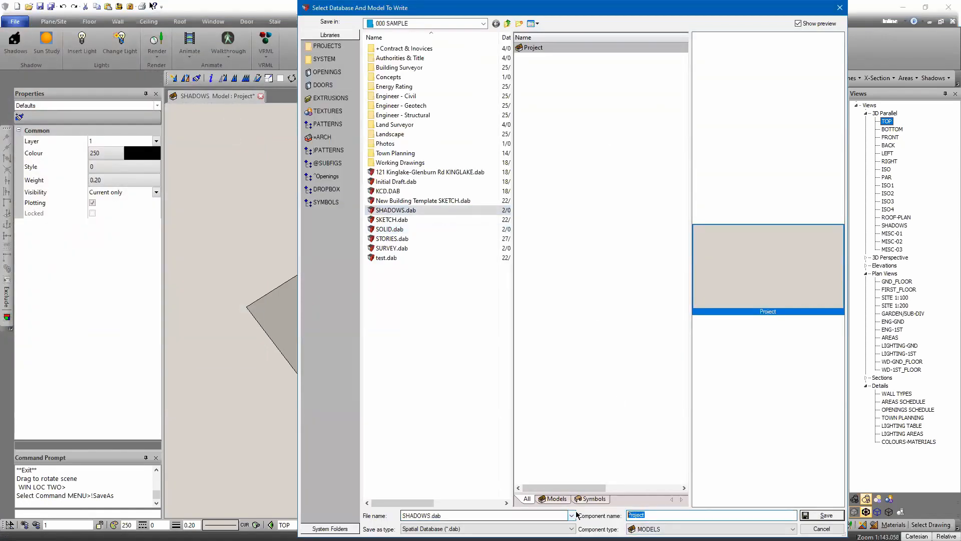
text(building)
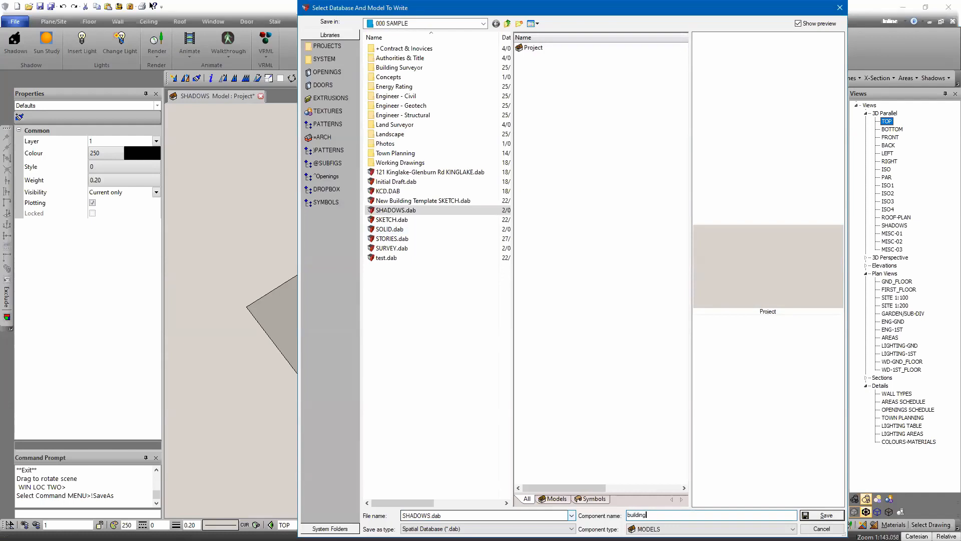
text( 1)
key(BackSpace)
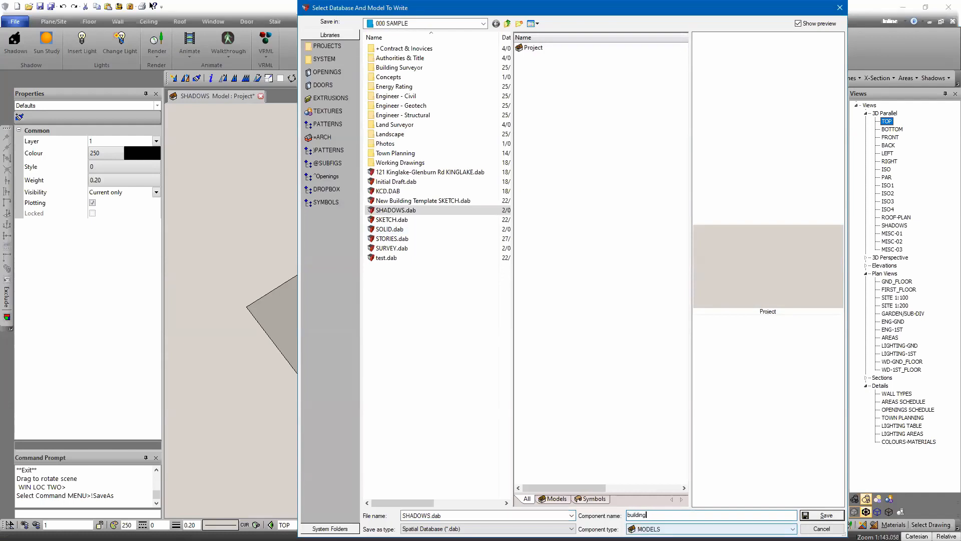
key(Return)
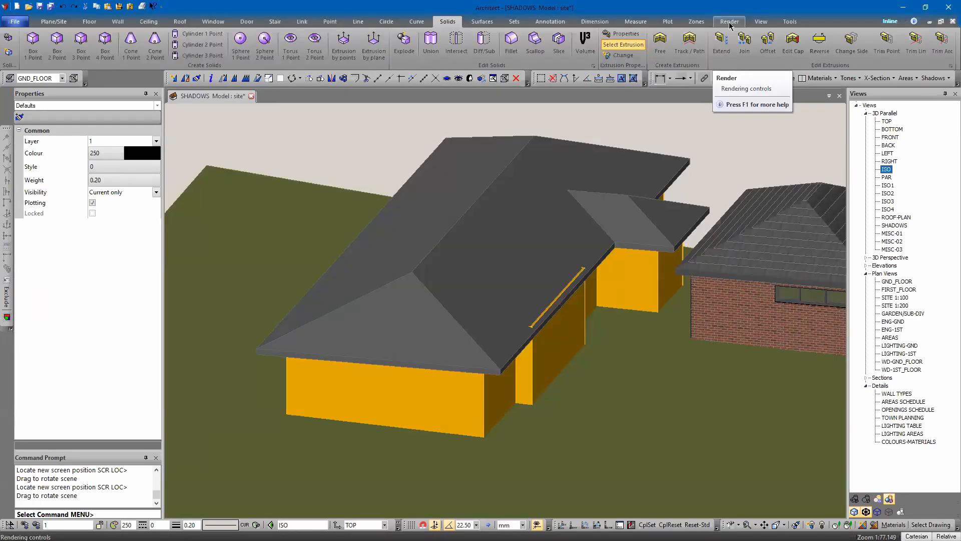
Step: Open the shadow settings, set the shadow plane layer to 108 and rotation from default north to 25
click(730, 23)
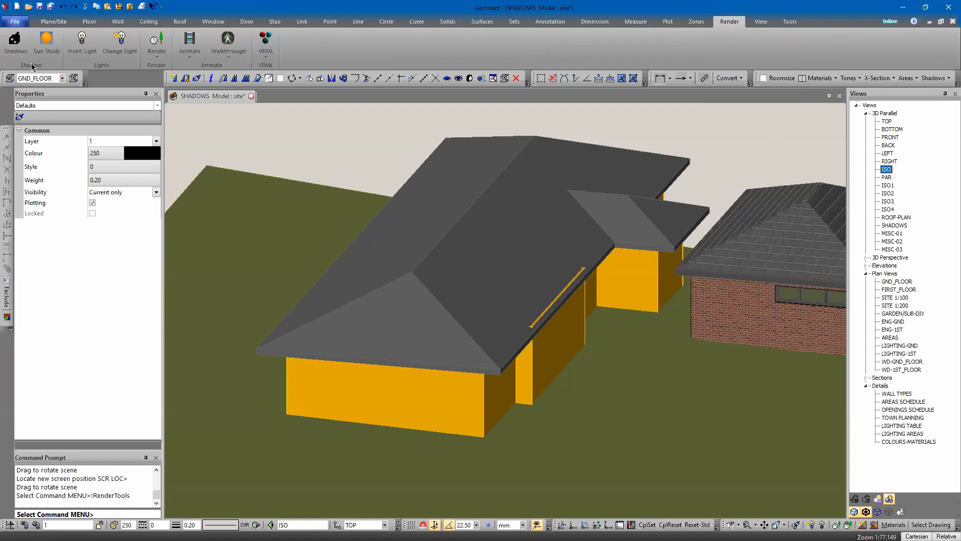
click(15, 46)
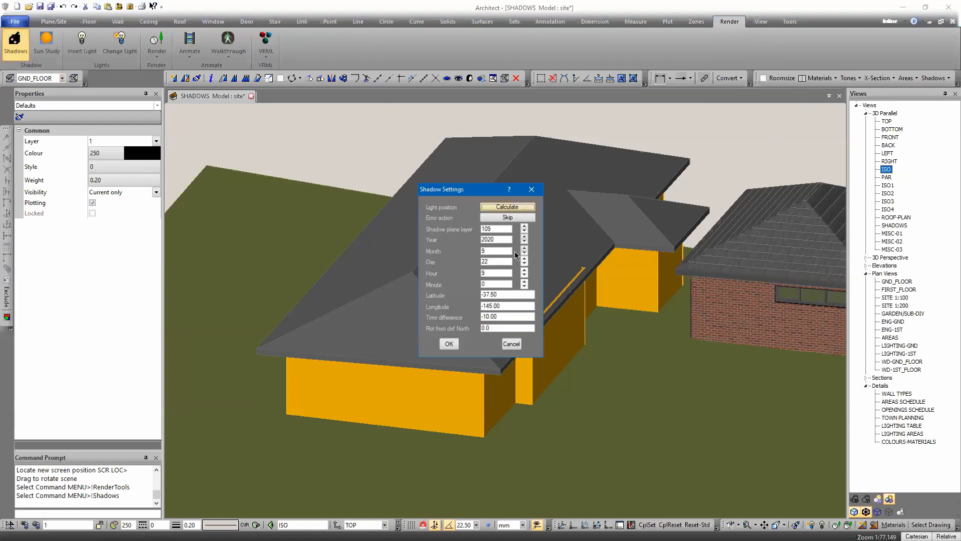
drag(487, 229, 525, 233)
drag(500, 328, 432, 331)
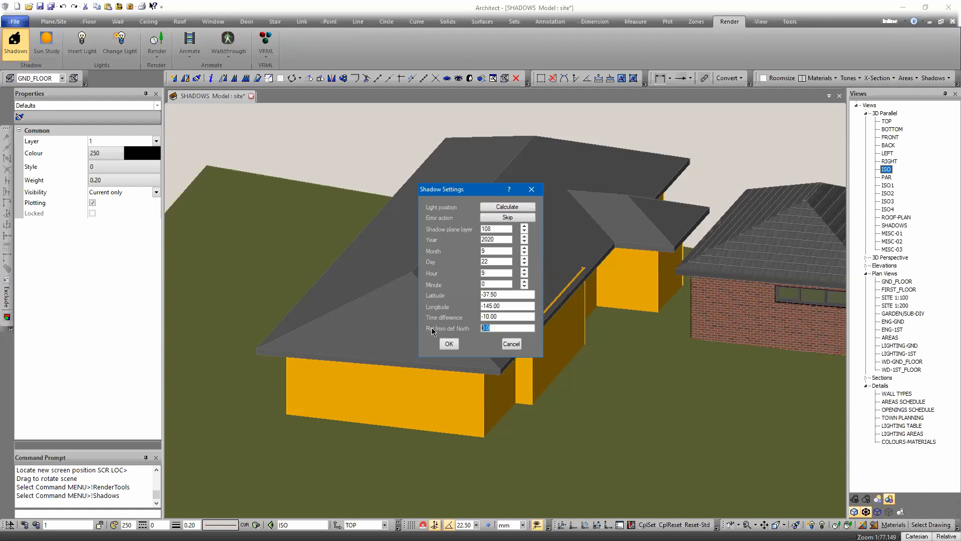
text(25)
click(449, 344)
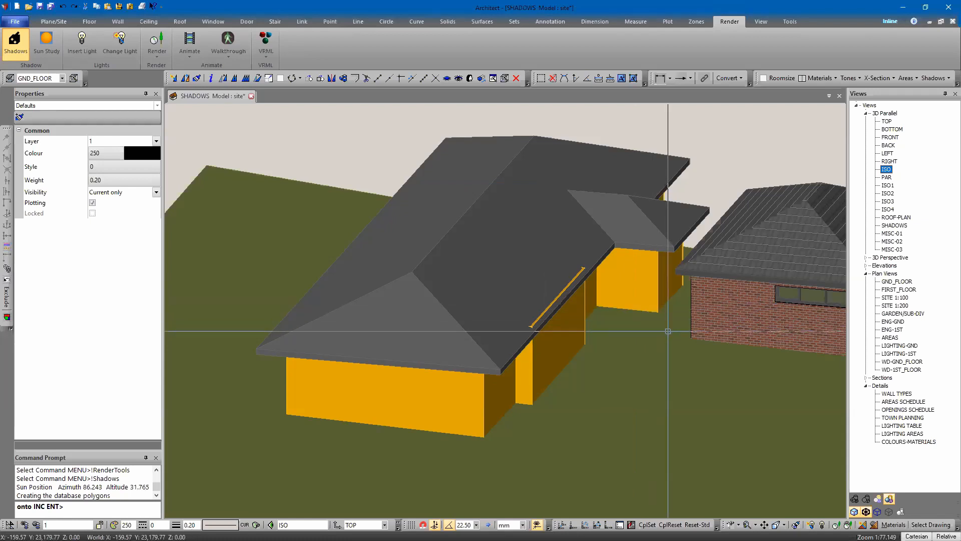
Step: Pick the site entities that the shadows will be projected onto
click(668, 331)
click(665, 285)
click(646, 289)
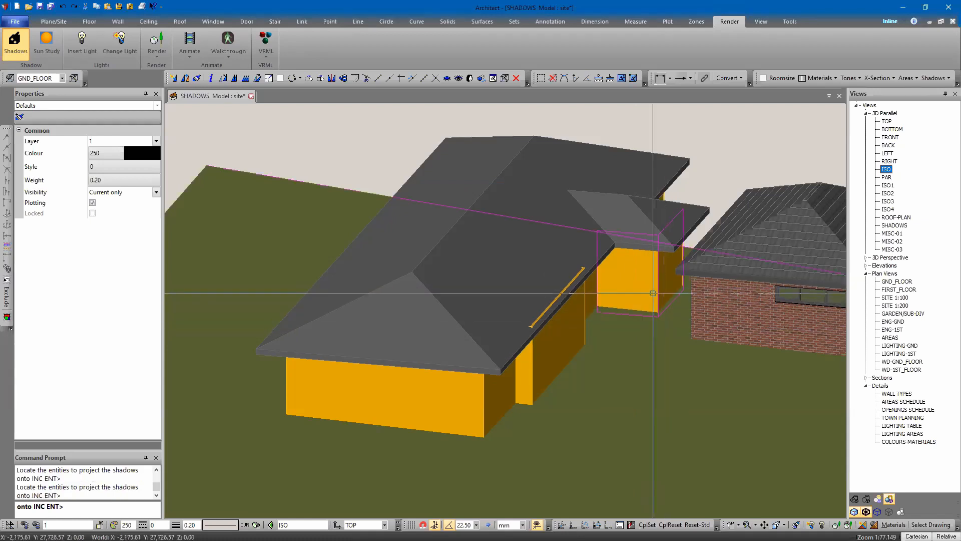
click(587, 331)
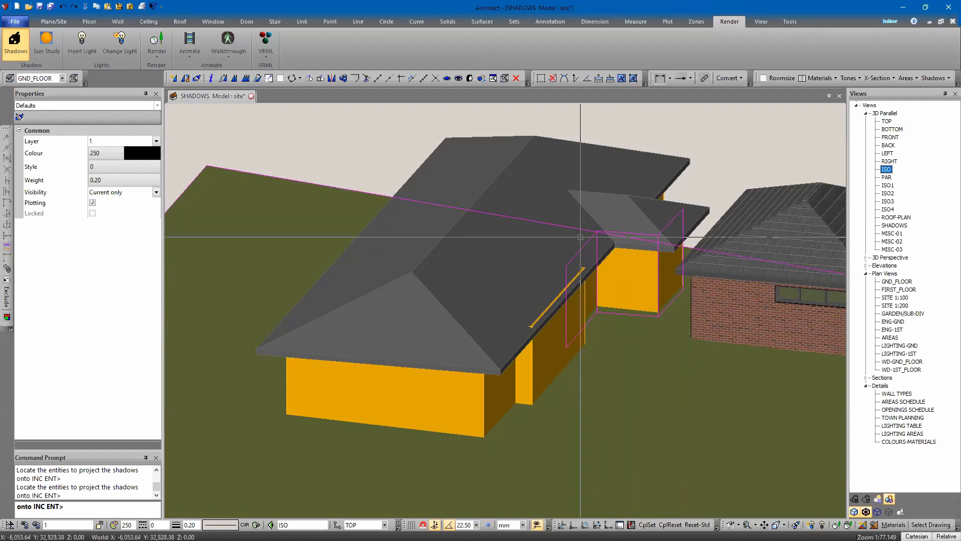
Step: Finish selecting entities and complete projecting the shadows onto the site ground
scroll(581, 238, down, 3)
middle_drag(529, 274, 451, 289)
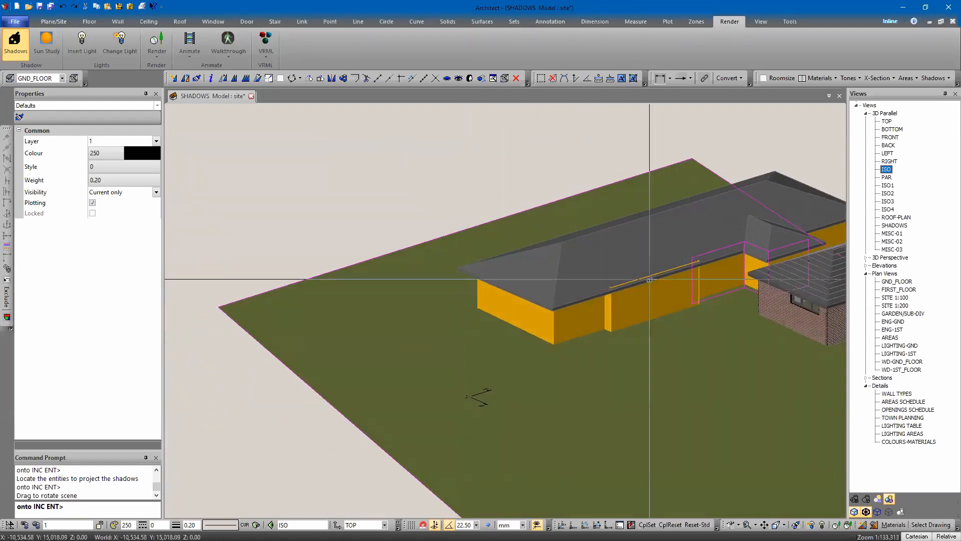
middle_drag(796, 263, 551, 294)
scroll(550, 294, down, 7)
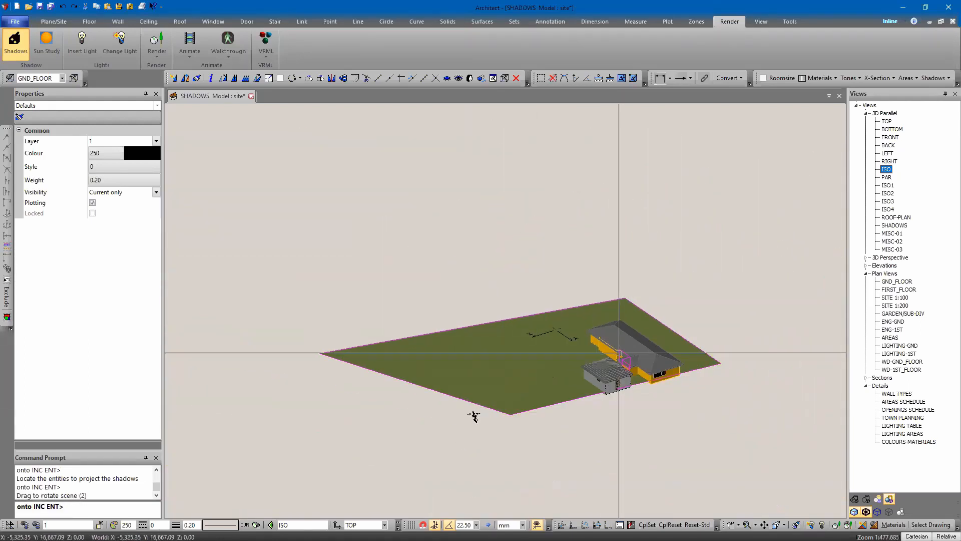
scroll(579, 326, up, 14)
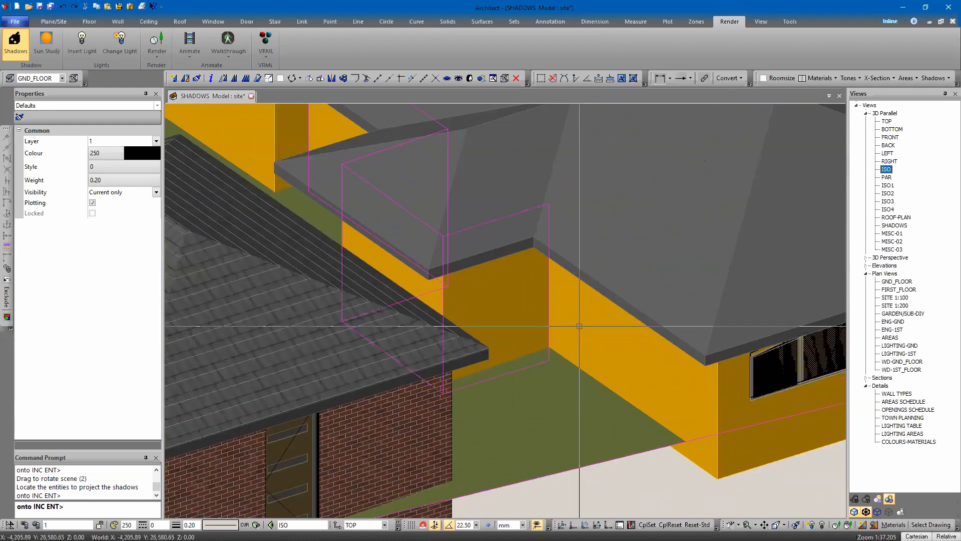
scroll(575, 317, down, 9)
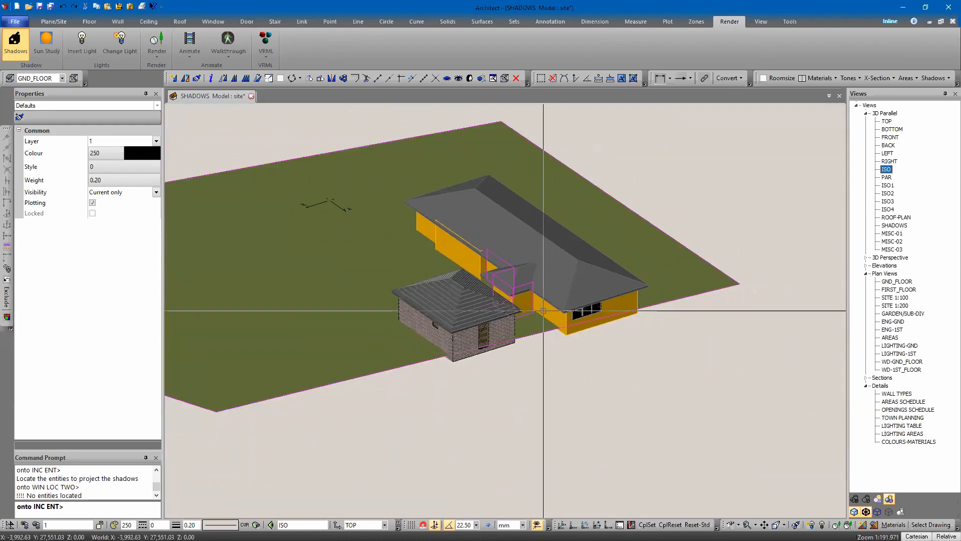
scroll(558, 354, down, 2)
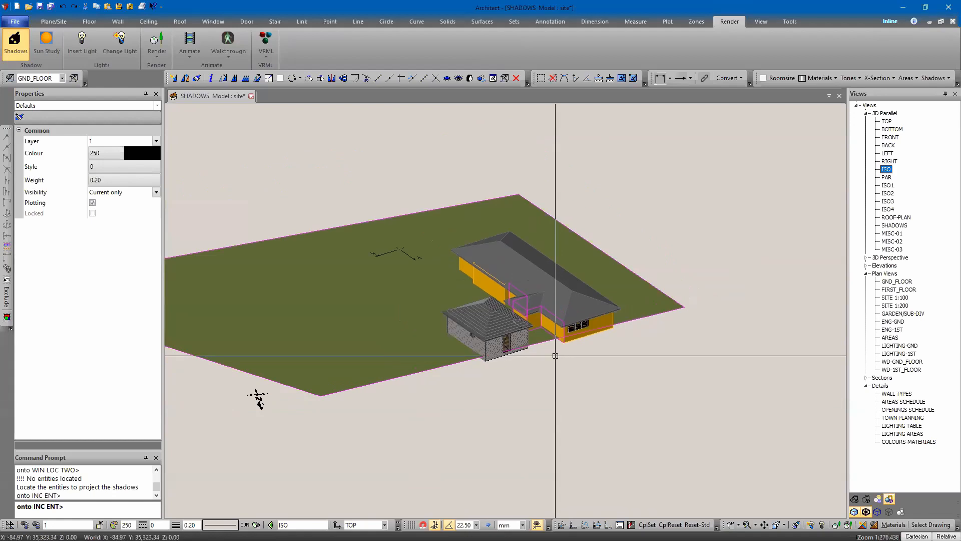
key(Escape)
middle_drag(519, 377, 801, 367)
scroll(571, 319, up, 8)
key(Escape)
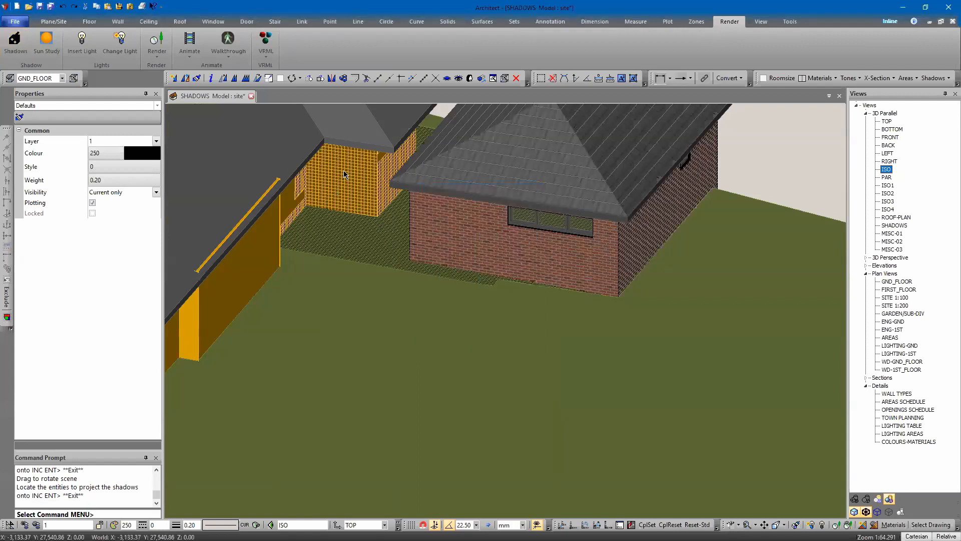
Step: Try the Shadow_Change command on all the shadow planes after orbiting around the model
scroll(330, 180, down, 5)
middle_drag(460, 180, 586, 288)
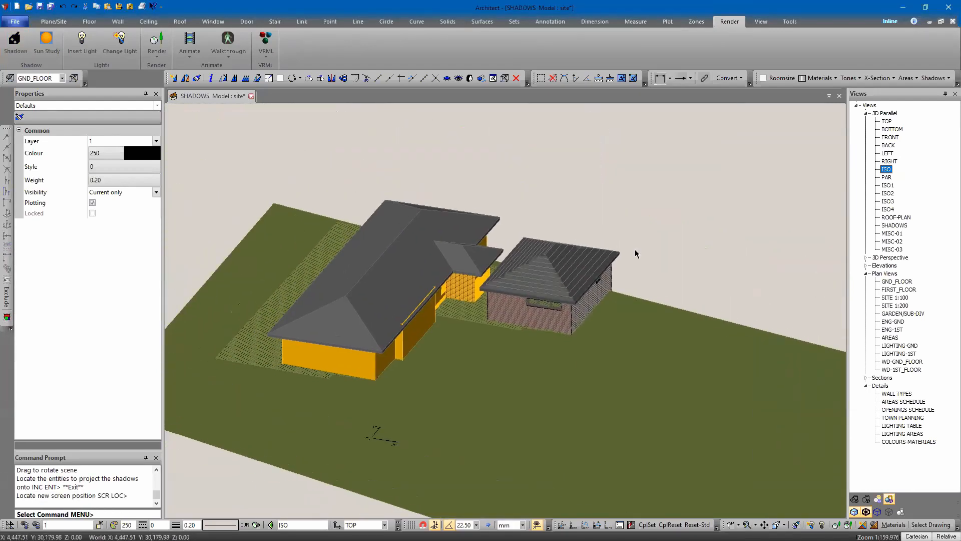
click(934, 78)
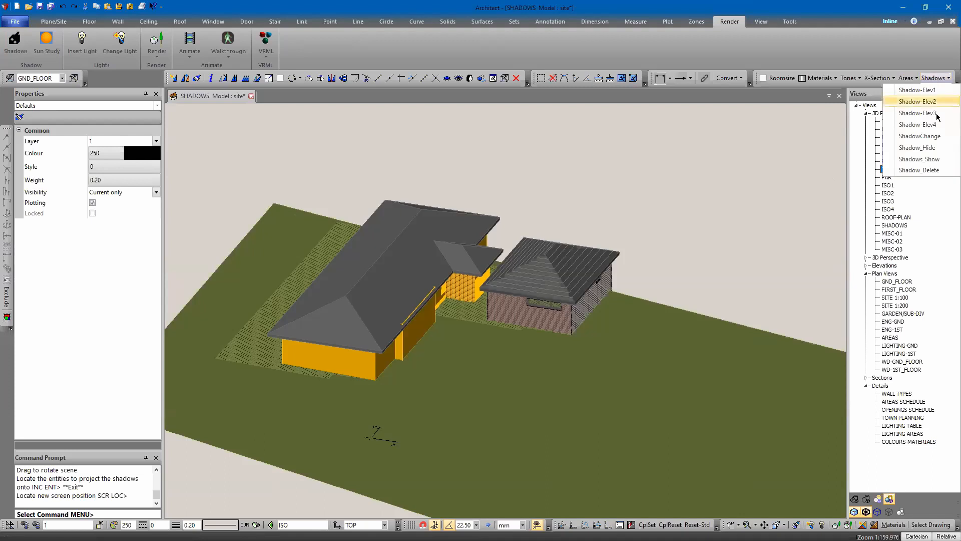
click(918, 136)
right_click(588, 186)
middle_drag(640, 189, 577, 201)
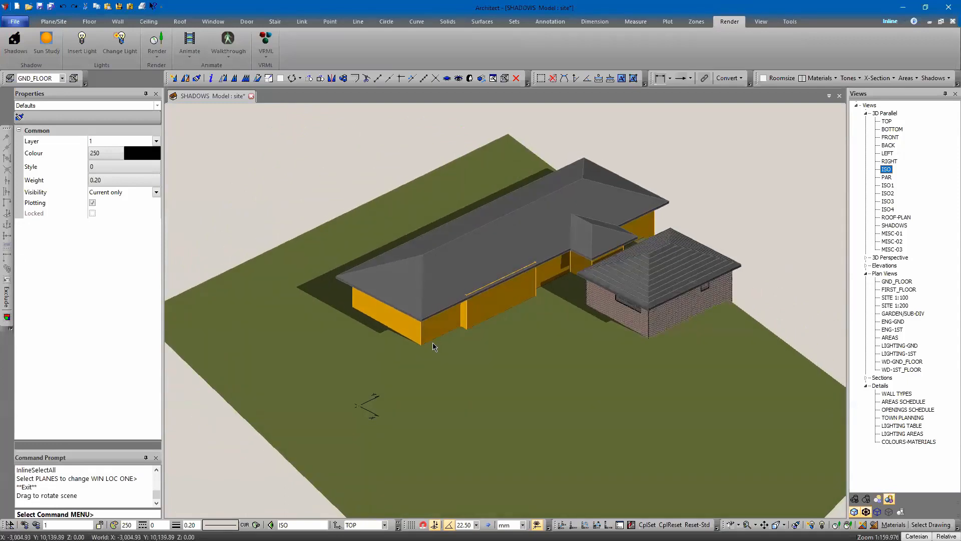
Step: Orbit and zoom around the building to examine the cast shadows on walls and ground
scroll(561, 280, up, 4)
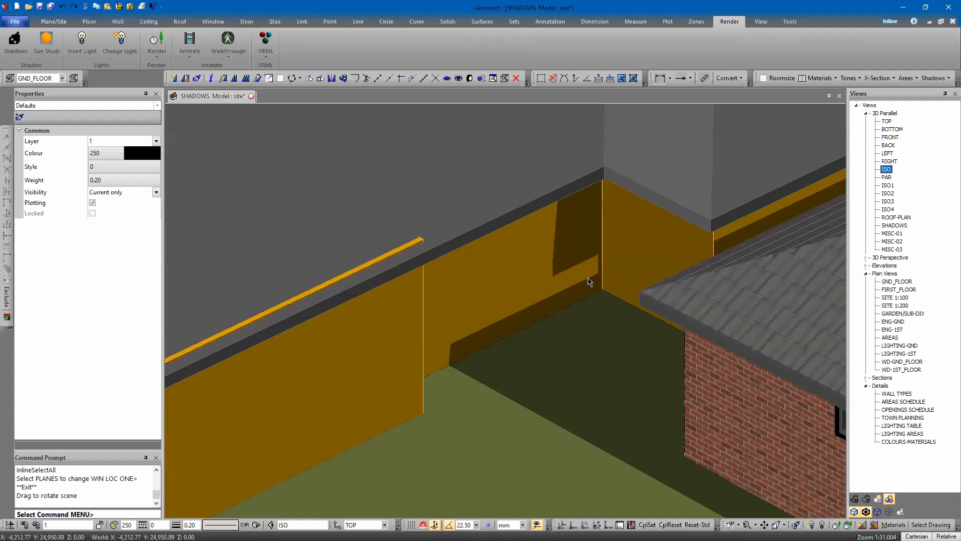
middle_drag(653, 333, 801, 338)
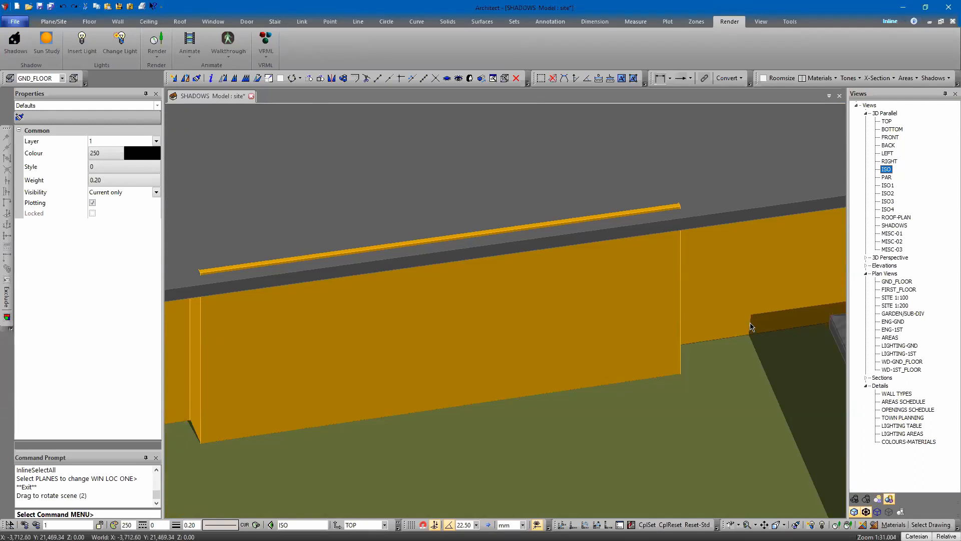
scroll(648, 300, down, 7)
middle_drag(802, 316, 599, 331)
scroll(599, 331, down, 9)
scroll(666, 374, up, 6)
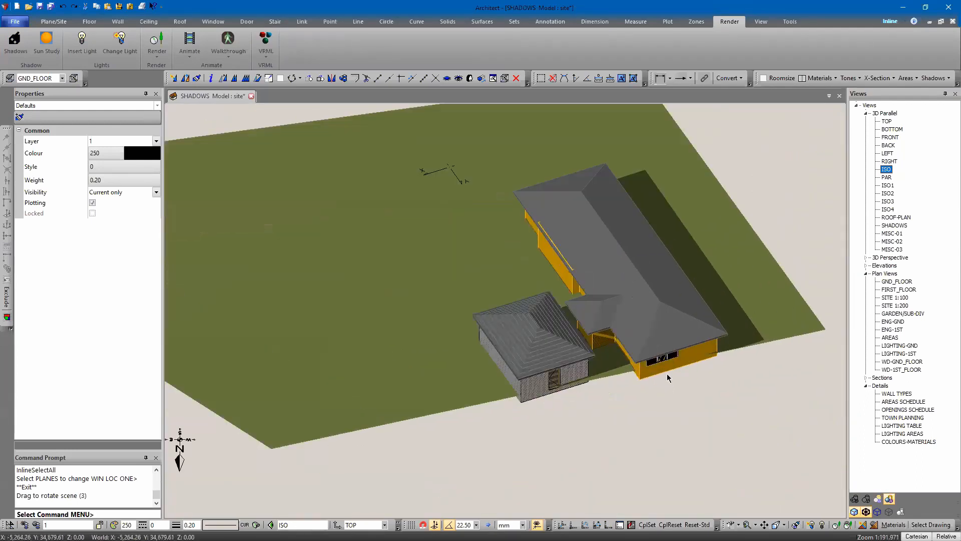
scroll(616, 361, up, 5)
middle_drag(646, 427, 622, 353)
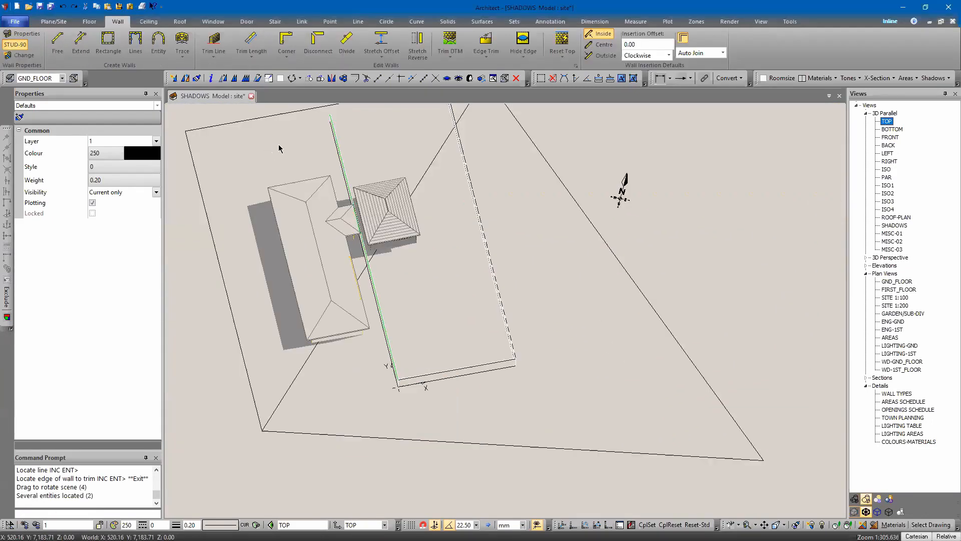
Step: In the top view, select the site ground planes and move them to layer 901
middle_drag(278, 146, 336, 182)
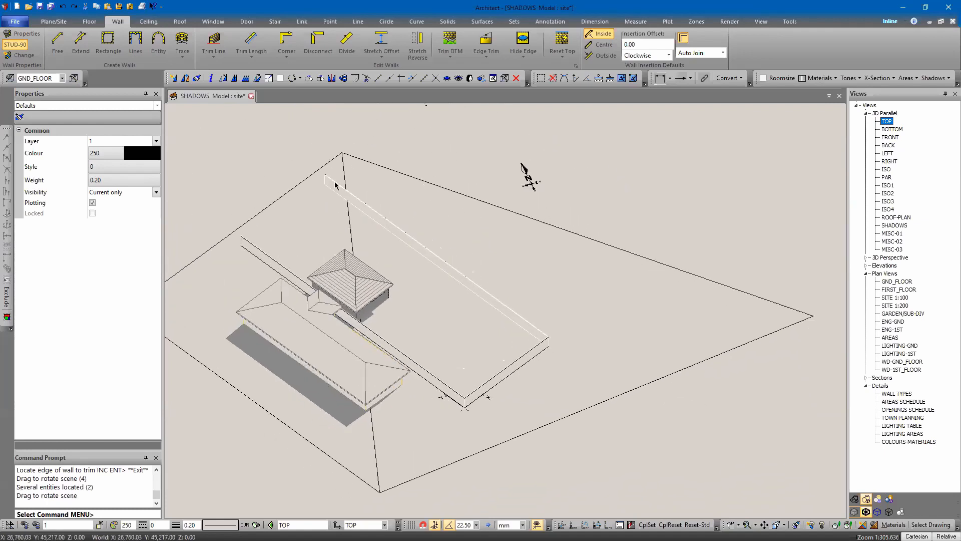
scroll(239, 242, up, 3)
click(270, 217)
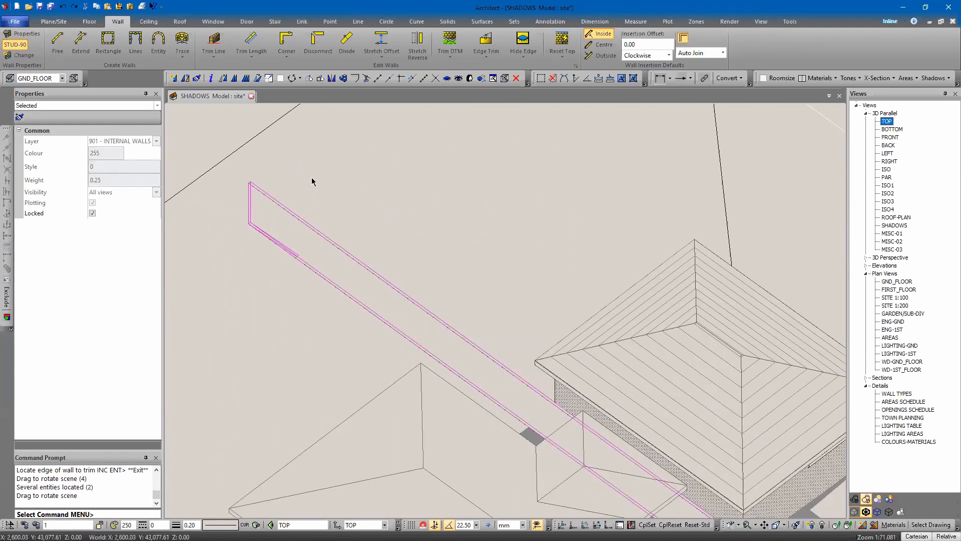
scroll(378, 194, down, 8)
click(283, 297)
click(299, 285)
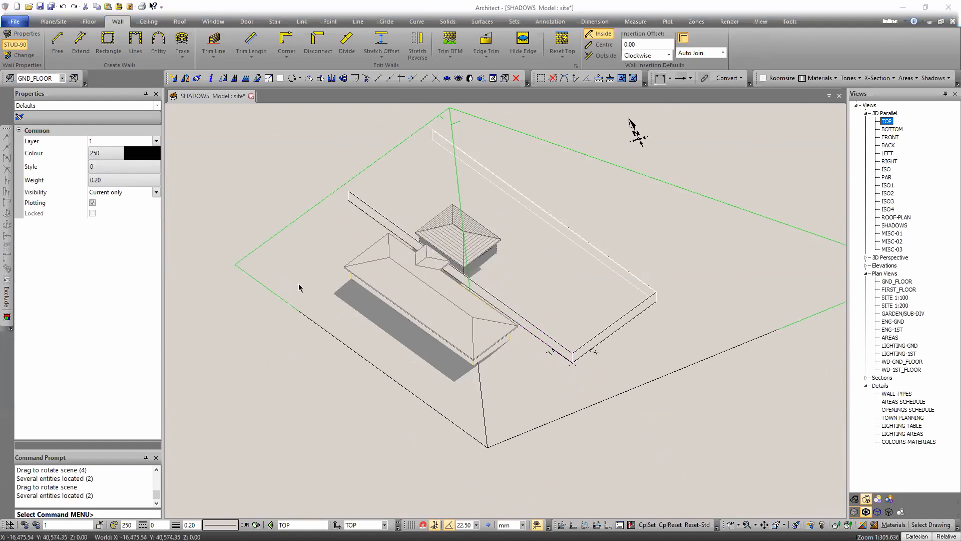
key(Return)
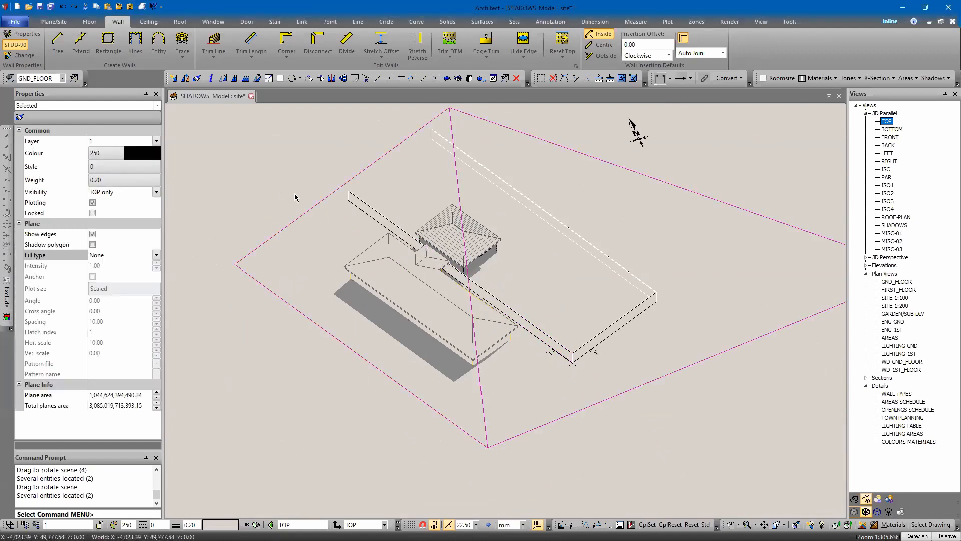
click(266, 271)
key(Return)
click(257, 255)
key(Return)
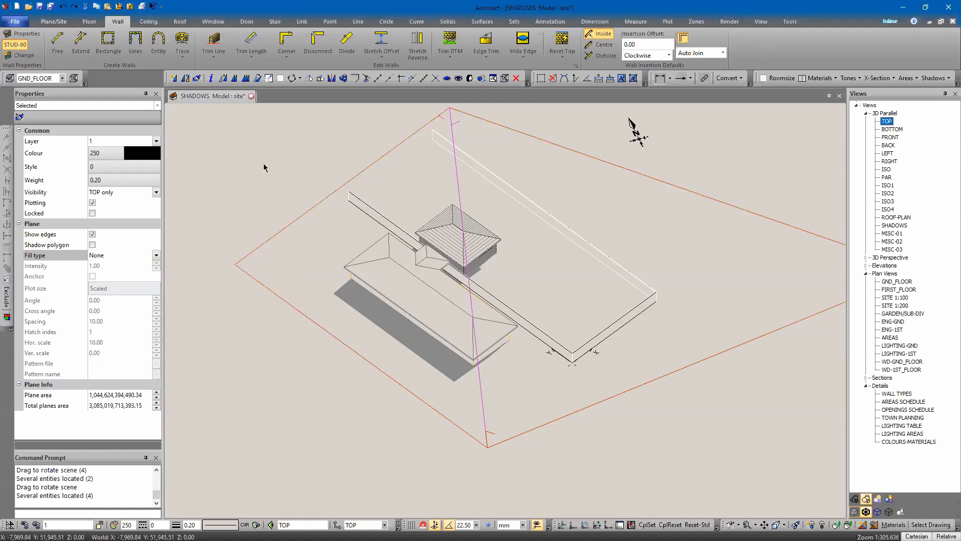
click(101, 144)
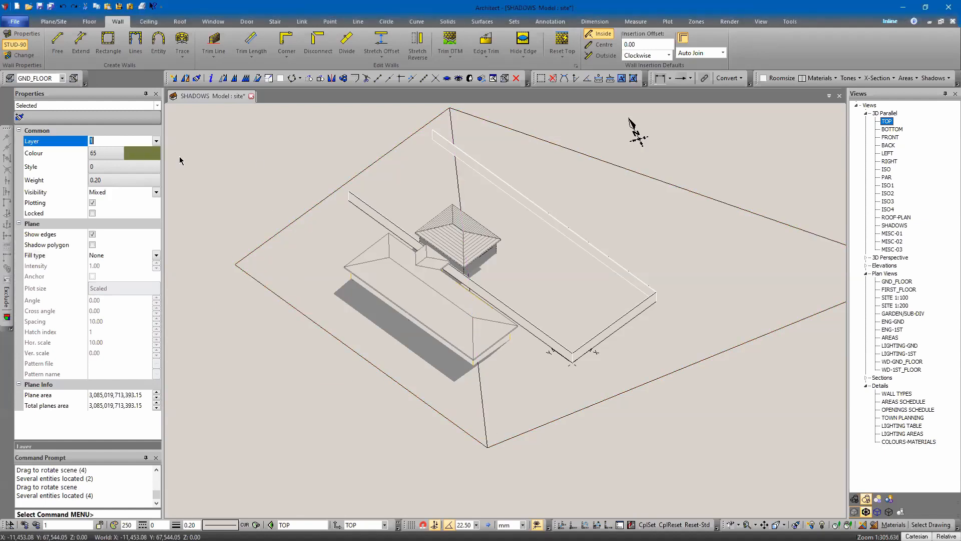
text(901)
key(Return)
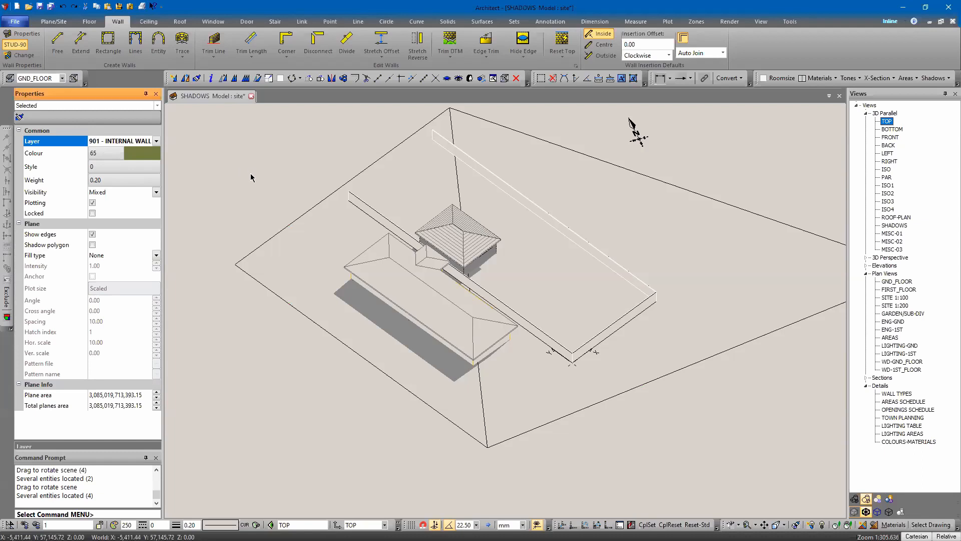
Step: Open the layer information and toggle visibility of all layers and of layer 901 INTERNAL WALLS
click(260, 180)
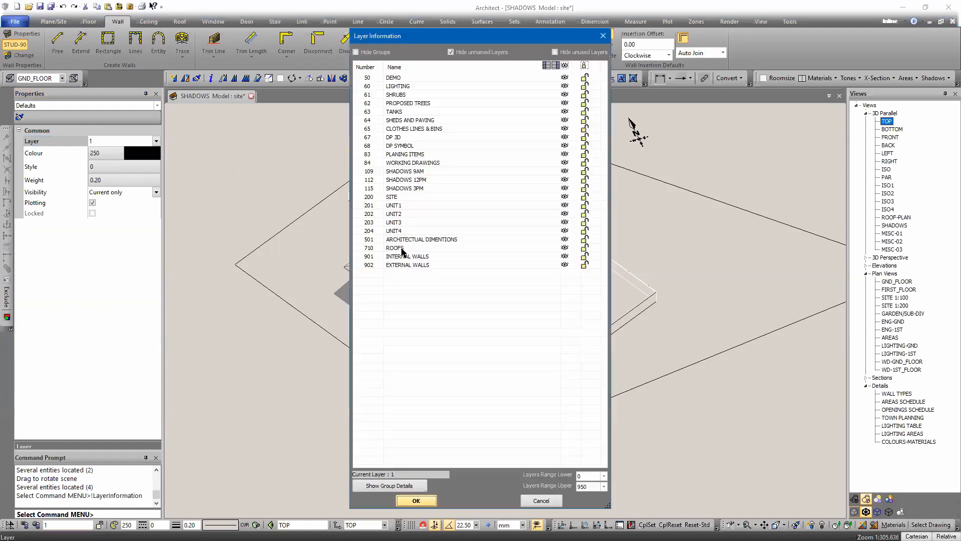
click(565, 65)
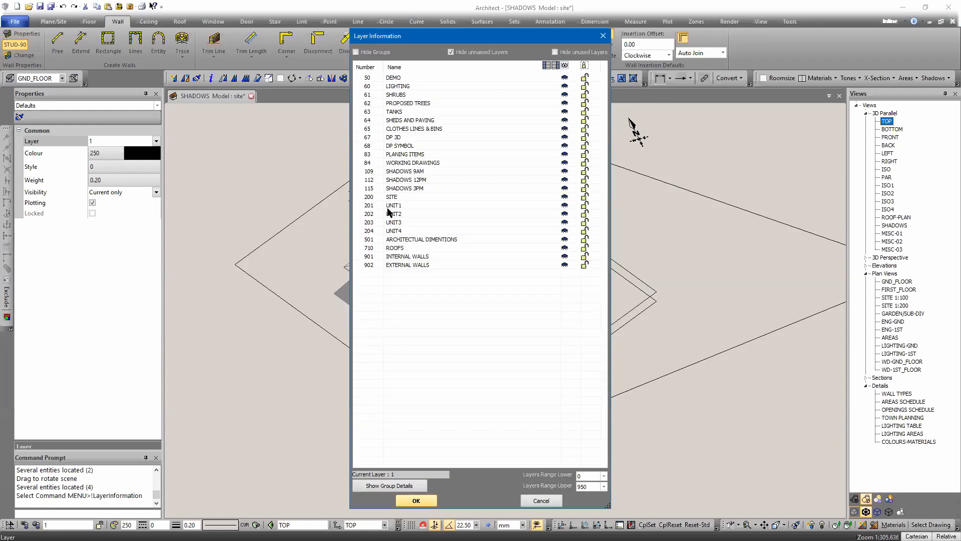
click(565, 256)
key(Return)
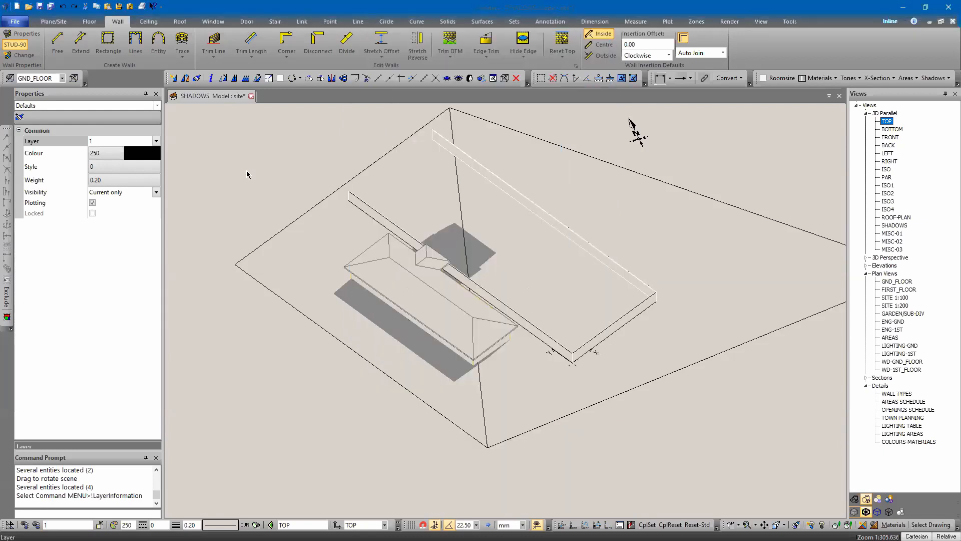
Step: Select the shadow polygons and a single object to inspect their plane properties
scroll(266, 188, down, 4)
middle_drag(439, 315, 298, 248)
scroll(498, 182, up, 6)
middle_drag(410, 240, 516, 347)
click(524, 337)
key(Return)
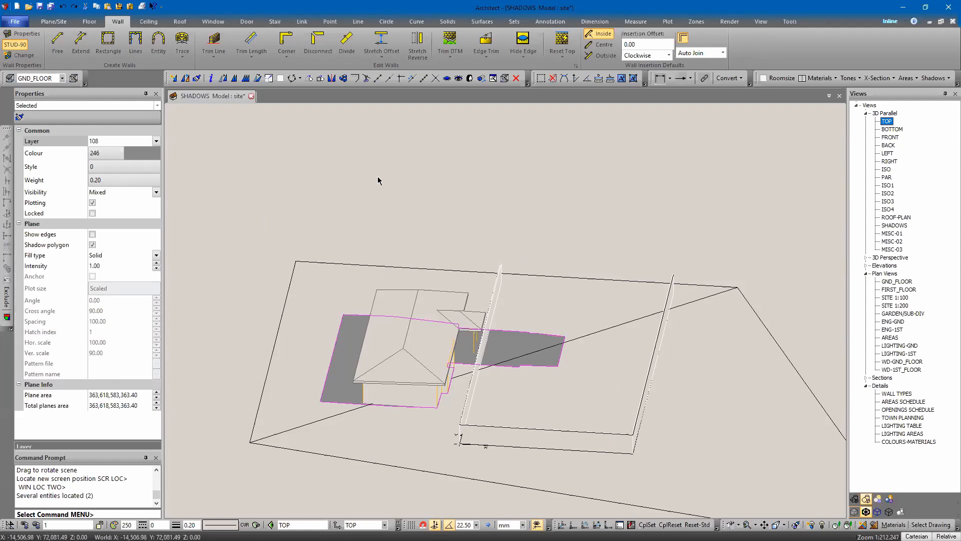
key(Escape)
click(357, 337)
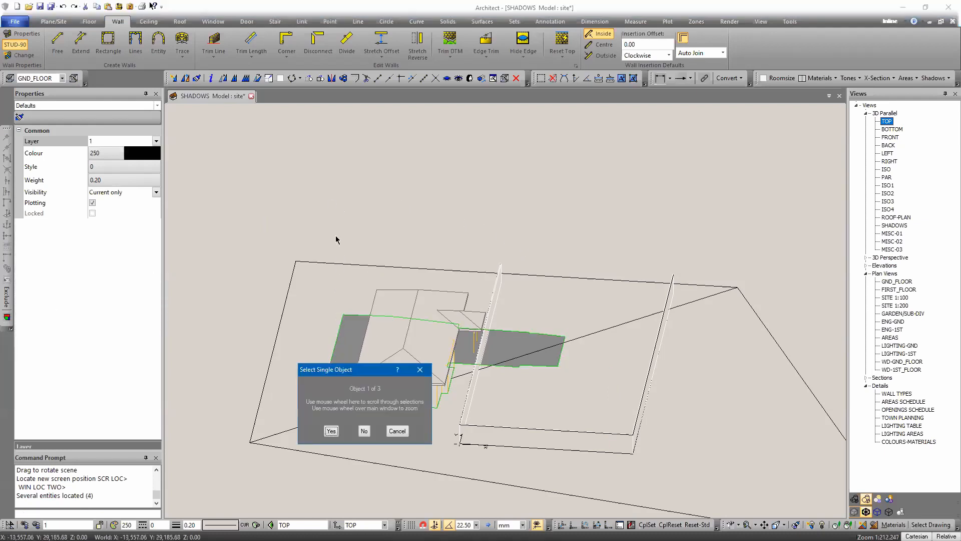
key(Return)
Step: In the layer information, hide unused layers, make 903 the current layer and hide all layers
click(82, 524)
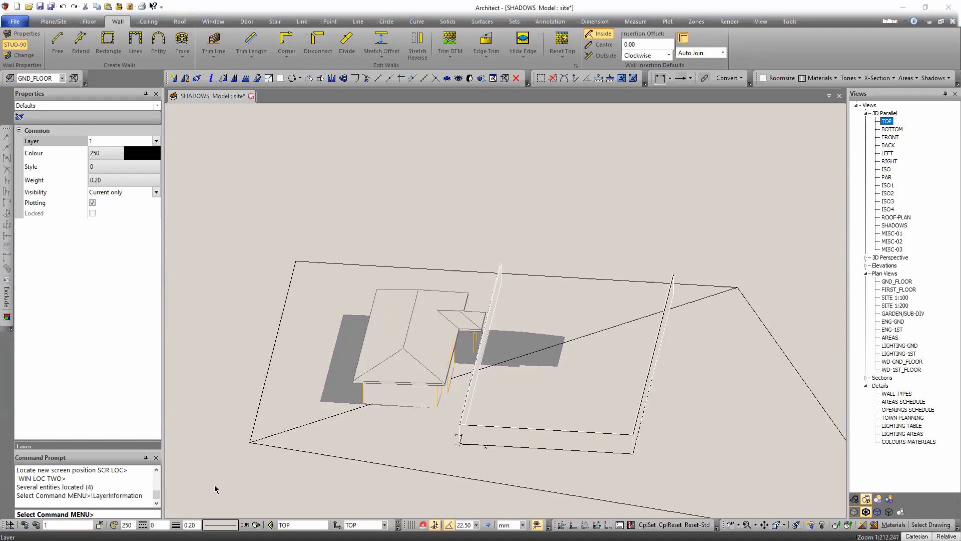
click(450, 52)
click(451, 52)
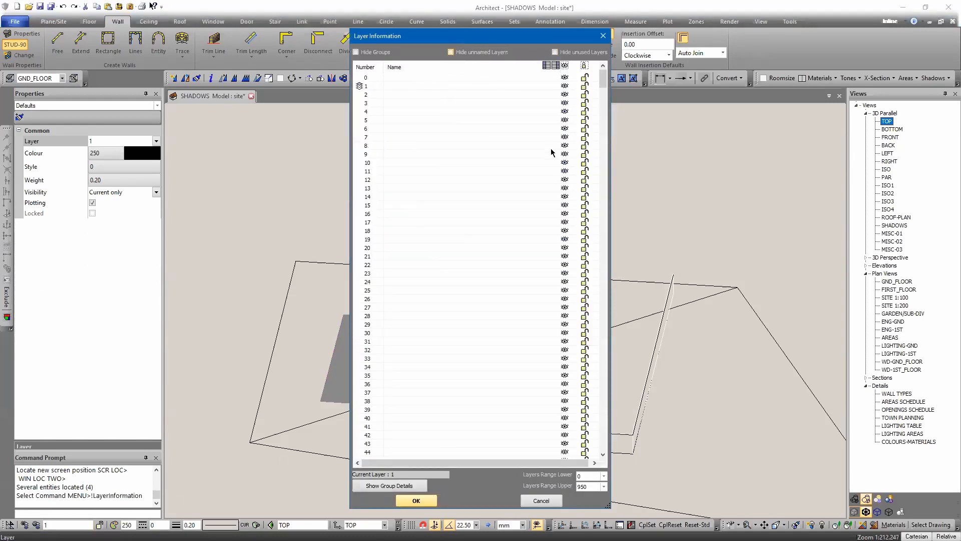
click(568, 53)
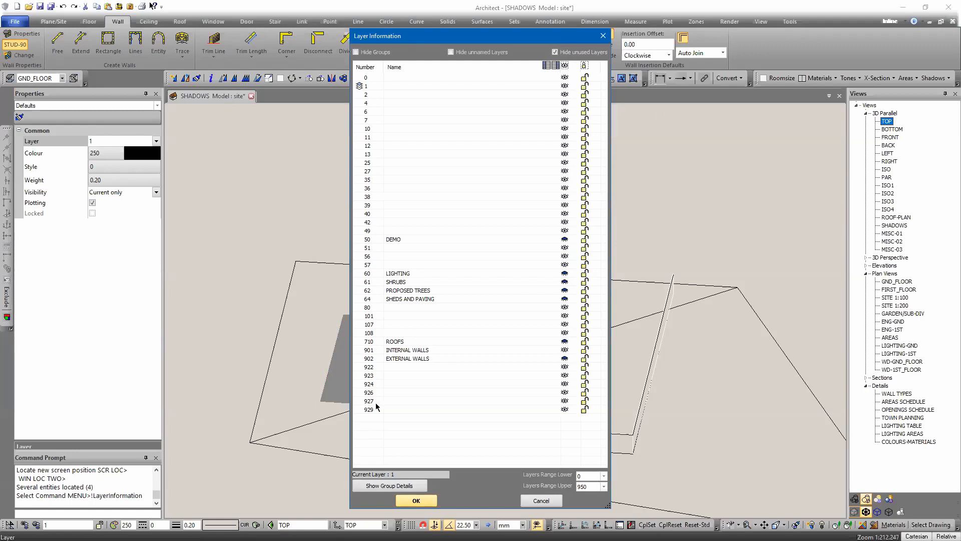
click(367, 351)
click(565, 66)
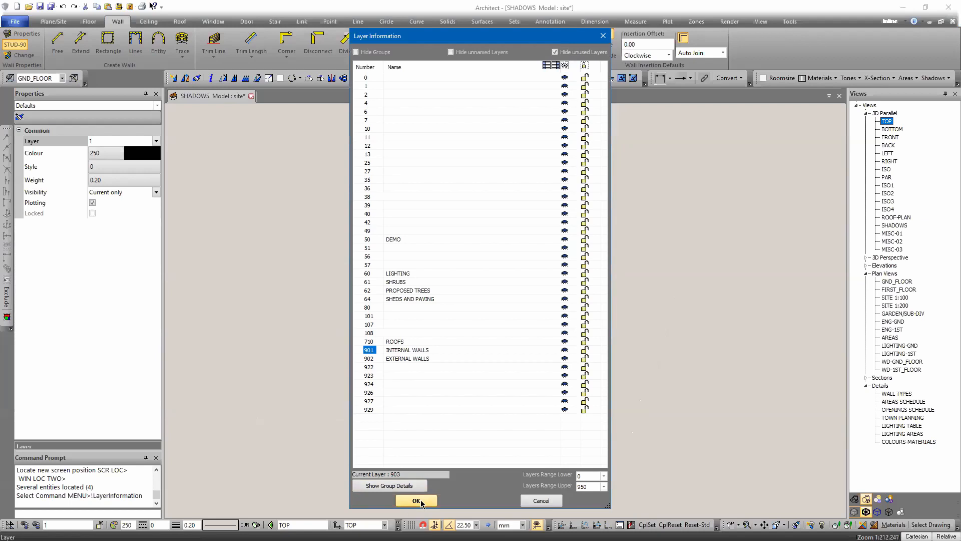
click(416, 500)
Step: Turn layer 901 back on so only the site ground is displayed
middle_drag(434, 309, 428, 337)
scroll(449, 275, down, 3)
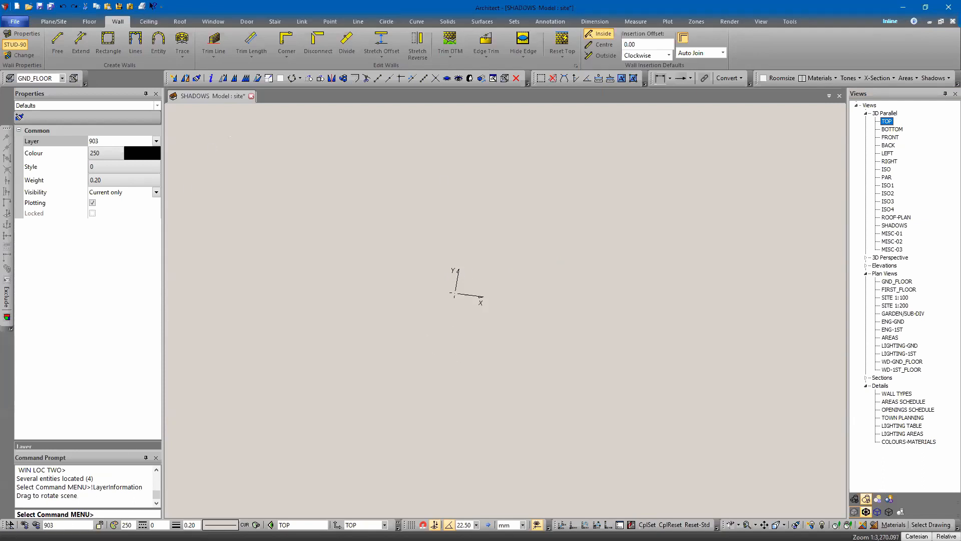
click(36, 524)
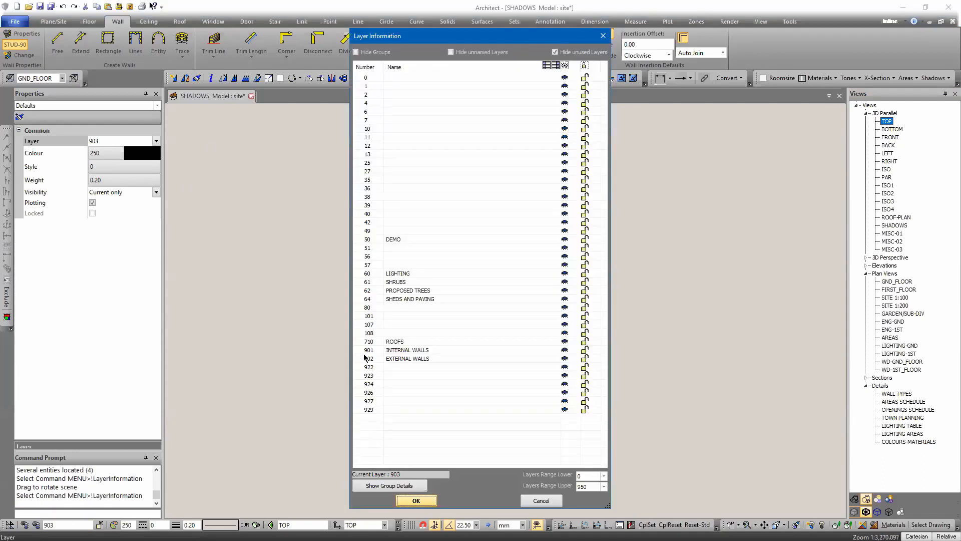
click(565, 350)
key(Return)
Step: Start the Shadows command and accept the shadow settings with shadow plane layer 108
mouse_move(362, 318)
middle_down()
mouse_move(528, 315)
mouse_move(549, 299)
middle_up()
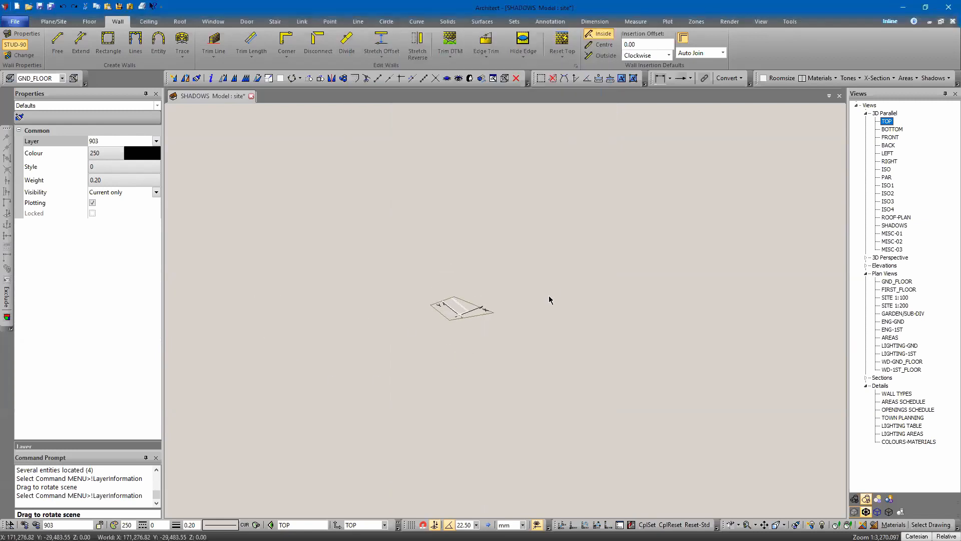
scroll(433, 304, up, 6)
scroll(601, 298, up, 8)
scroll(575, 279, down, 5)
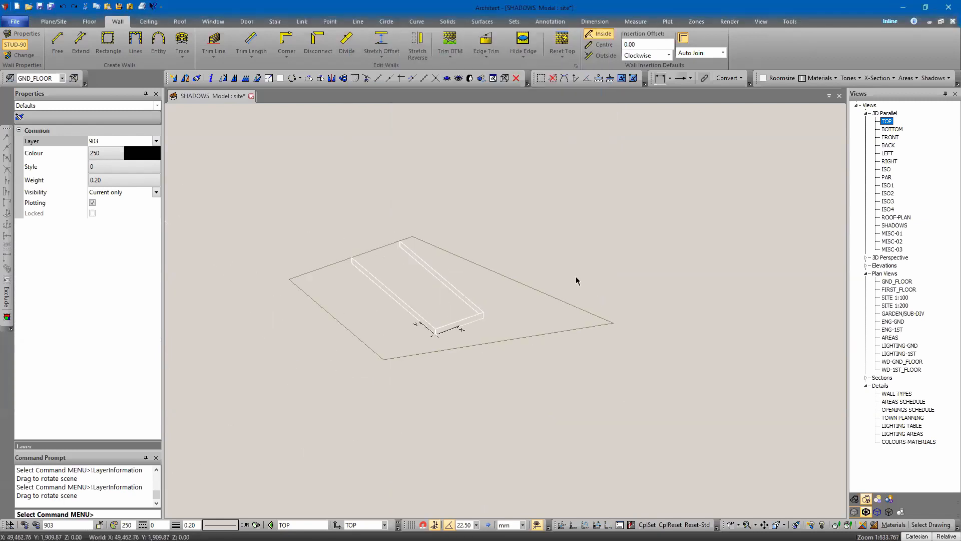
middle_drag(674, 323, 506, 367)
scroll(402, 239, up, 2)
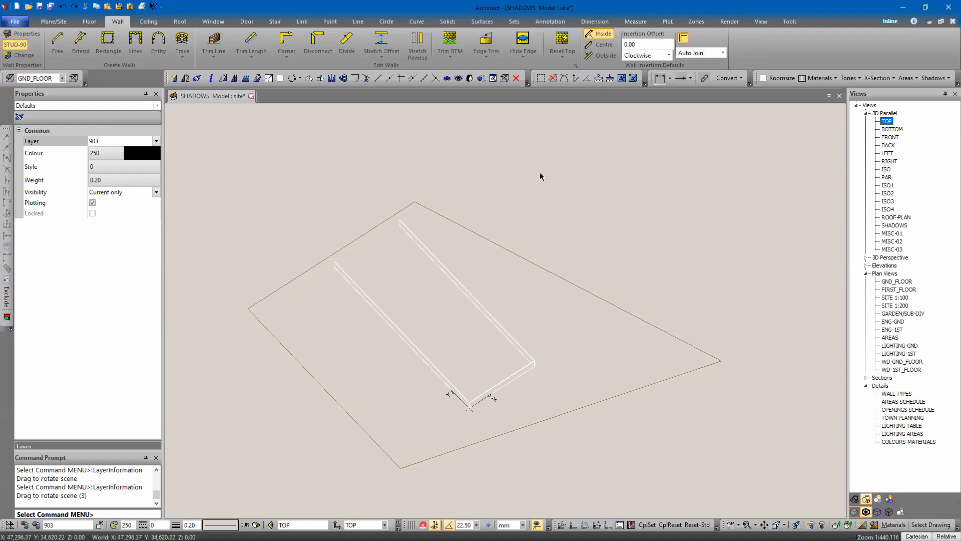
mouse_move(575, 271)
middle_down()
mouse_move(594, 285)
mouse_move(579, 284)
middle_up()
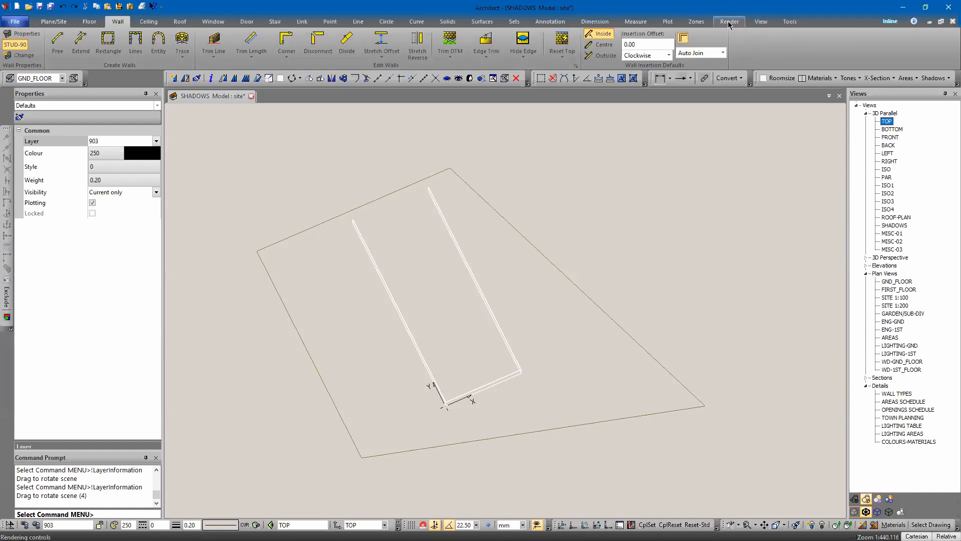
click(729, 22)
click(15, 41)
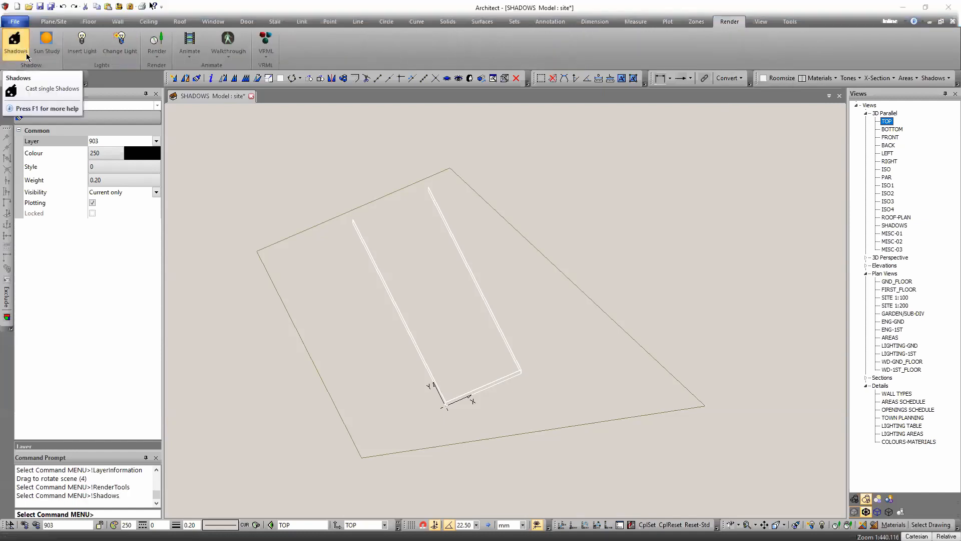
click(491, 229)
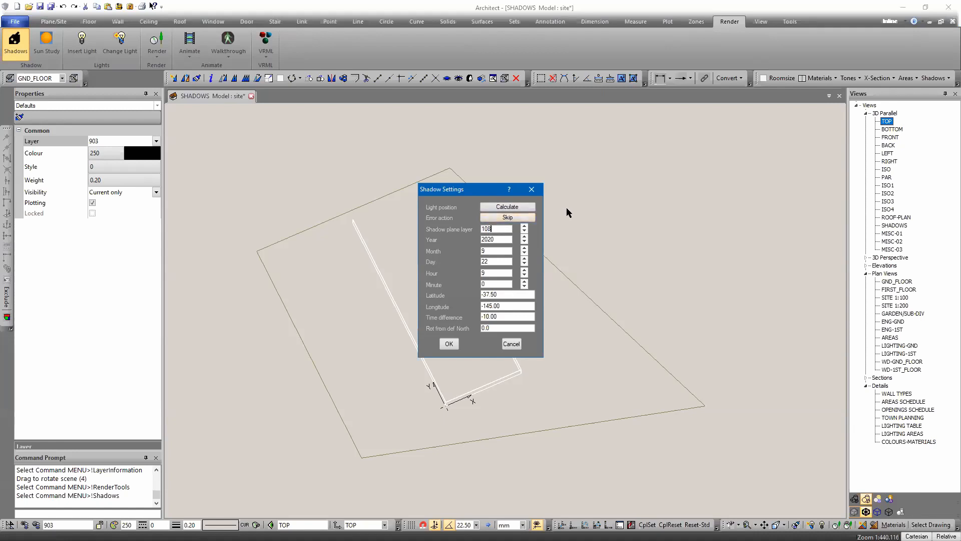
drag(509, 329, 419, 326)
key(Return)
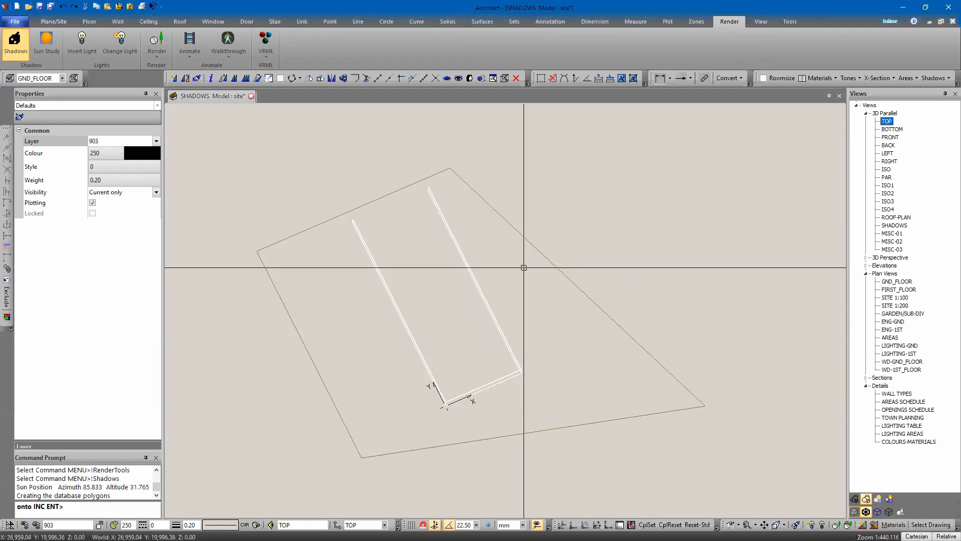
Step: Select the site ground entities to project the shadows onto and finish the command
middle_drag(343, 236, 328, 422)
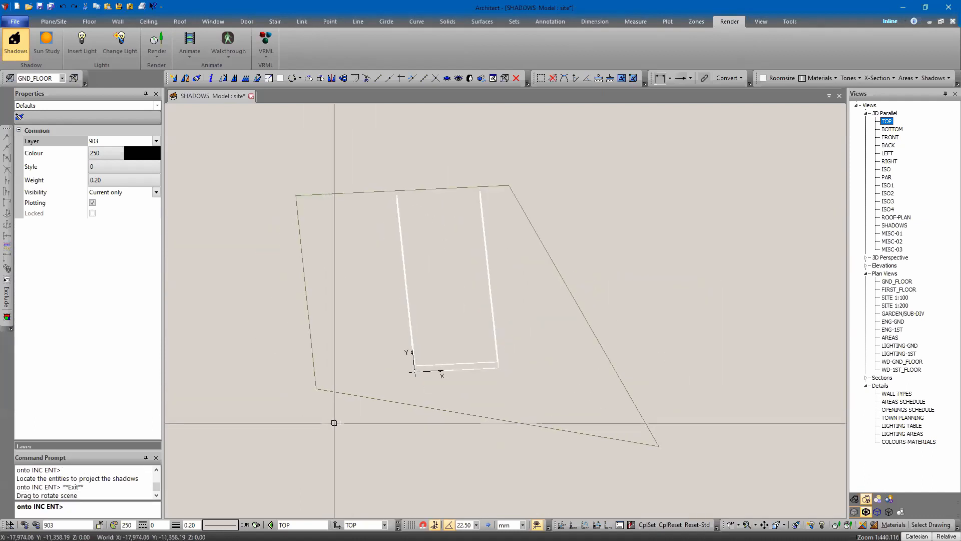
click(380, 397)
key(Escape)
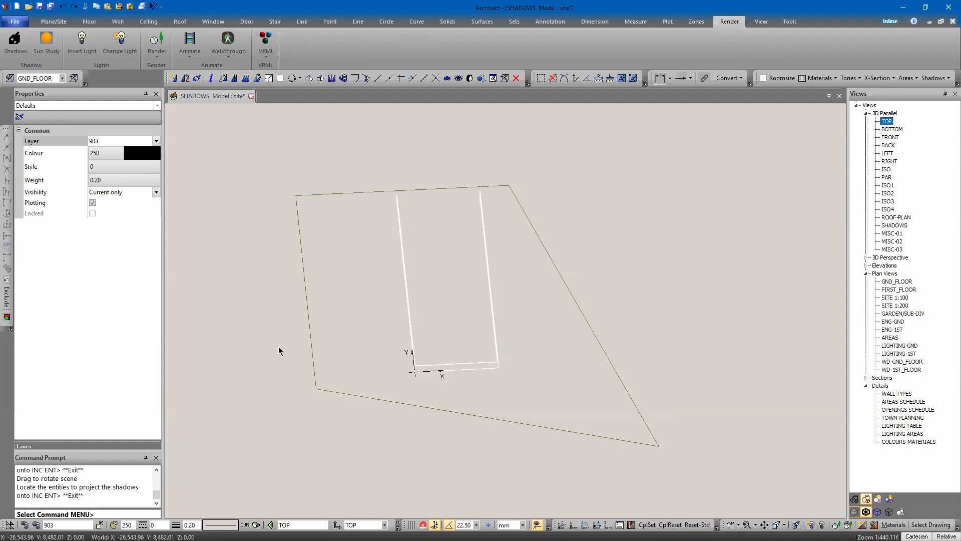
Step: Turn shadow layer 108 back on in the layer information
click(36, 524)
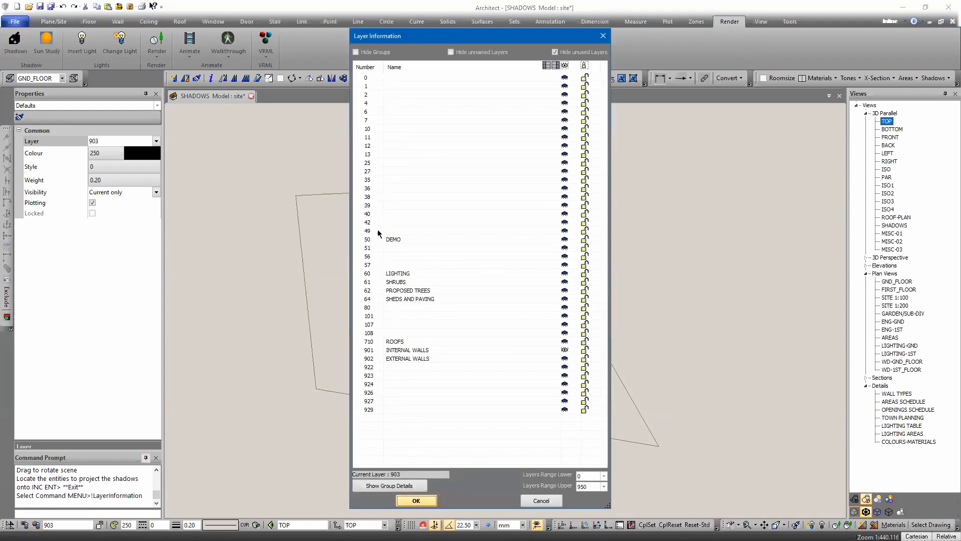
click(564, 333)
key(Return)
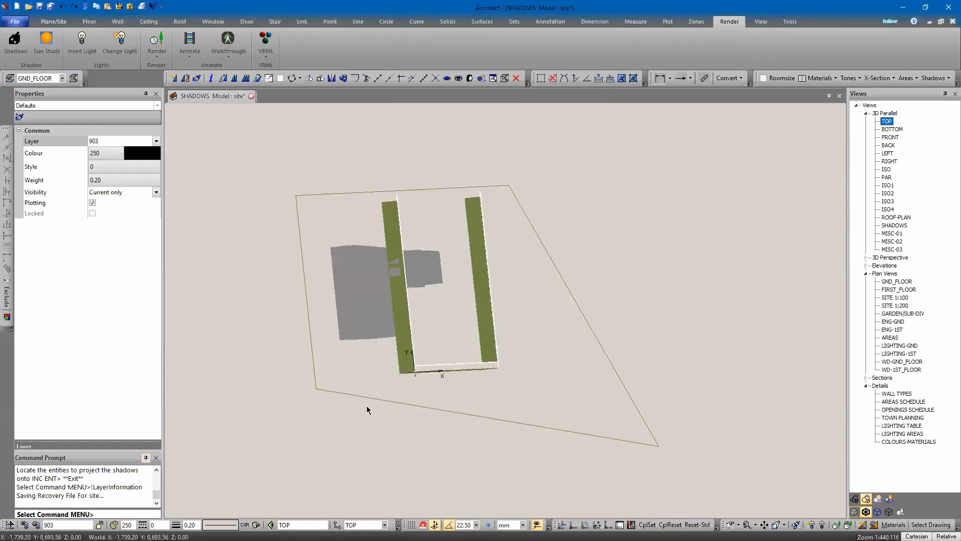
Step: Select the cast shadow planes and move them to layer 109 with Plane Change
click(311, 416)
middle_drag(305, 439, 386, 476)
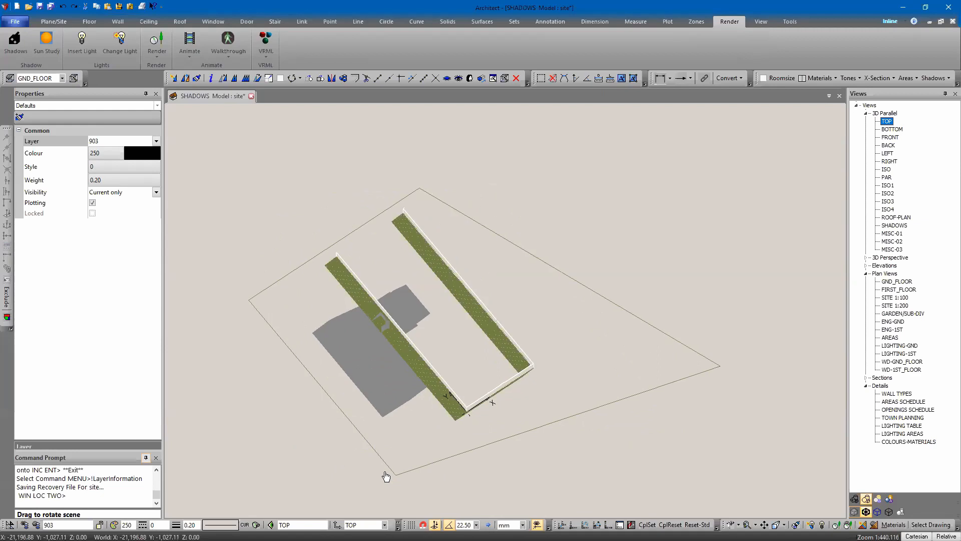
scroll(505, 385, up, 6)
scroll(395, 468, up, 6)
click(403, 473)
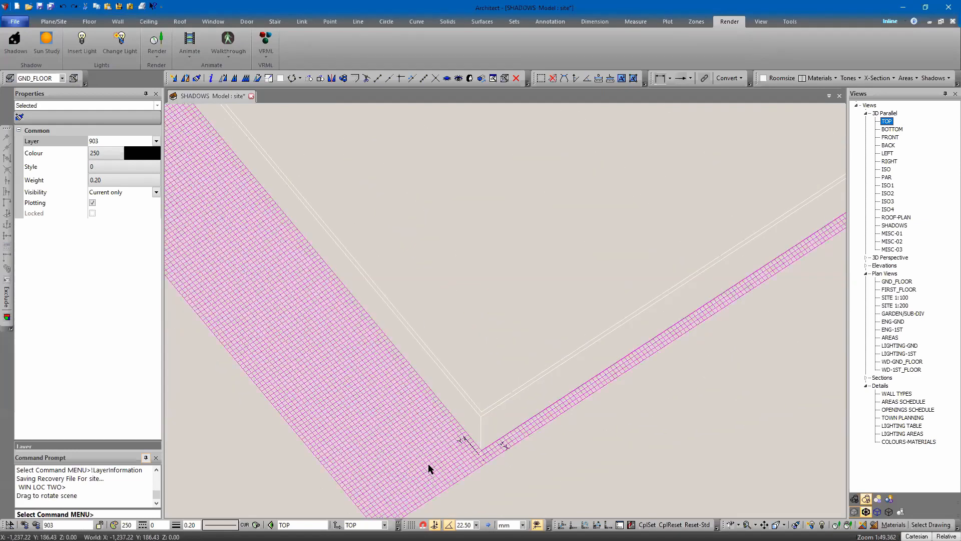
scroll(534, 373, down, 10)
middle_drag(534, 373, 574, 410)
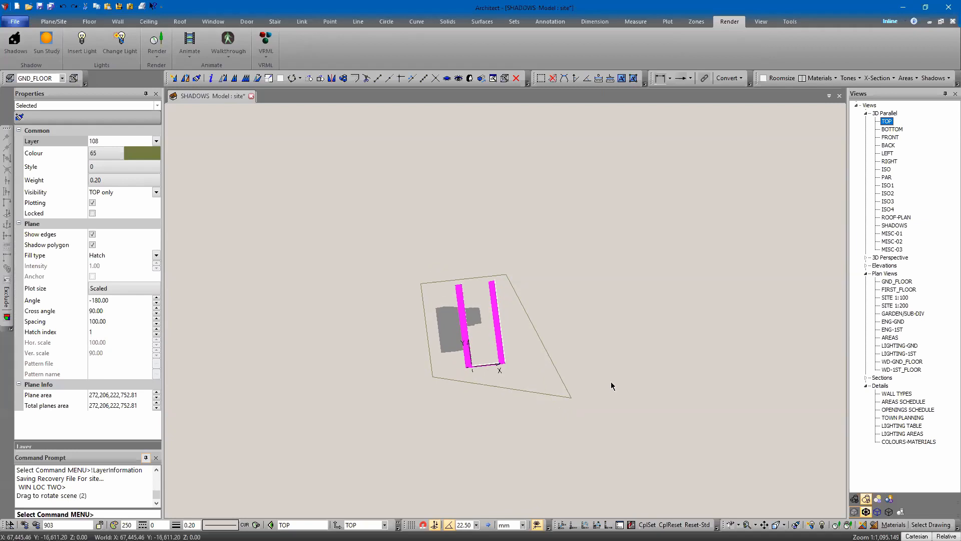
click(452, 335)
key(Return)
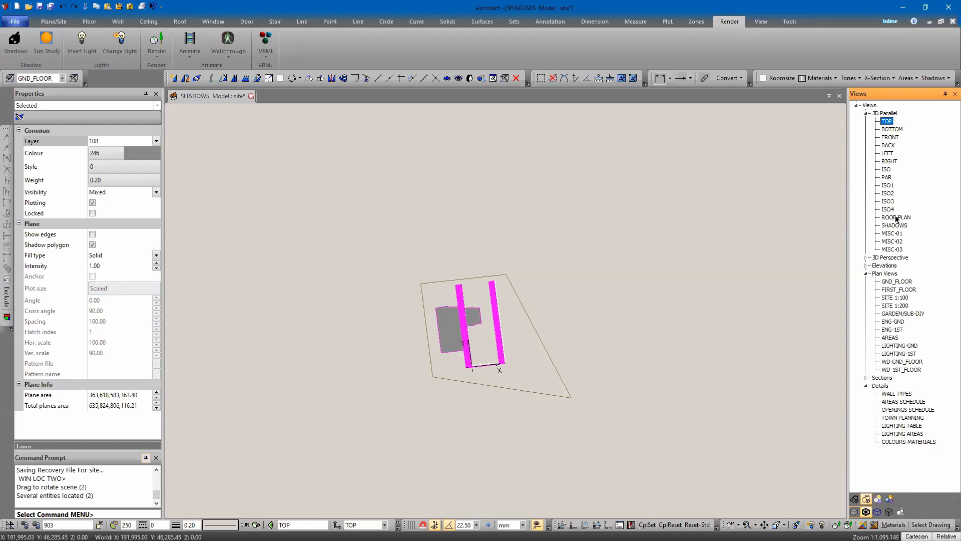
double_click(895, 226)
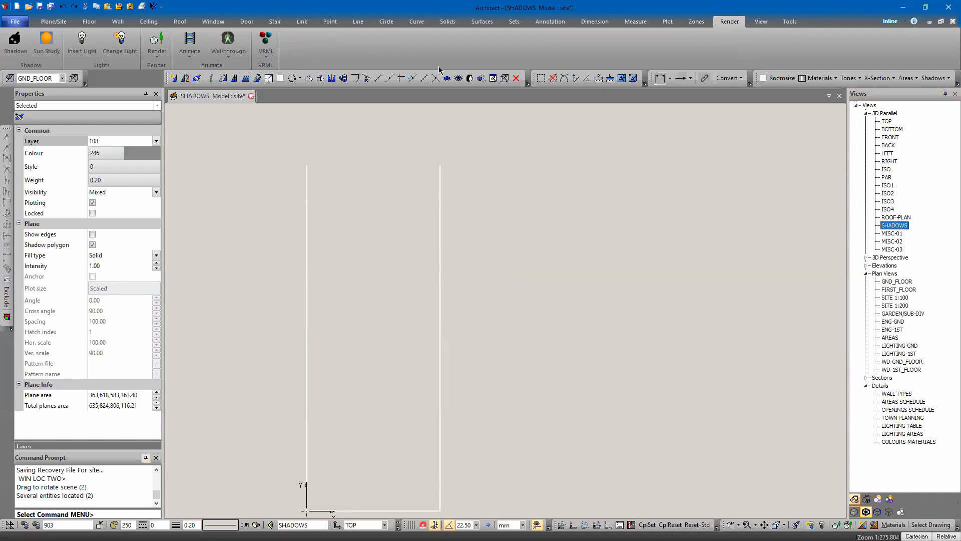
click(457, 79)
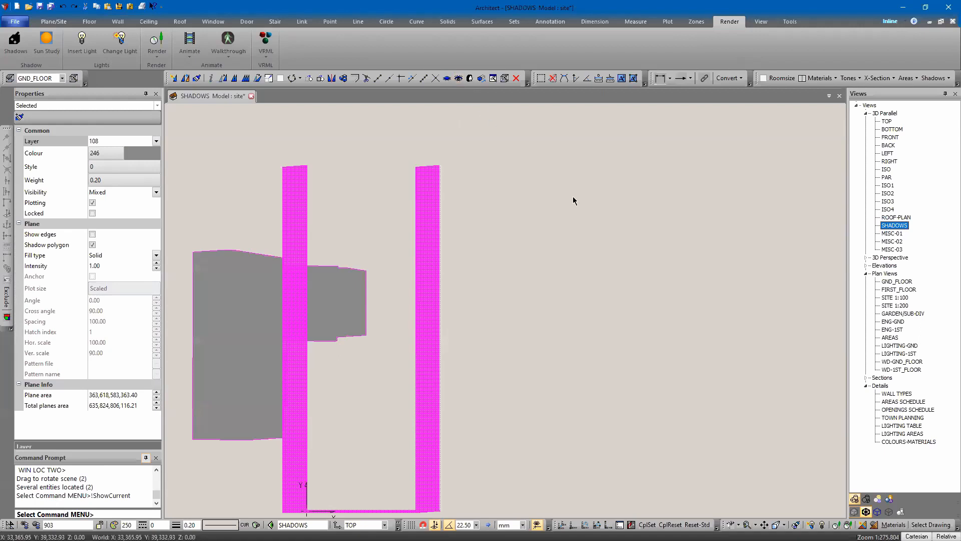
scroll(661, 201, down, 5)
scroll(576, 218, up, 4)
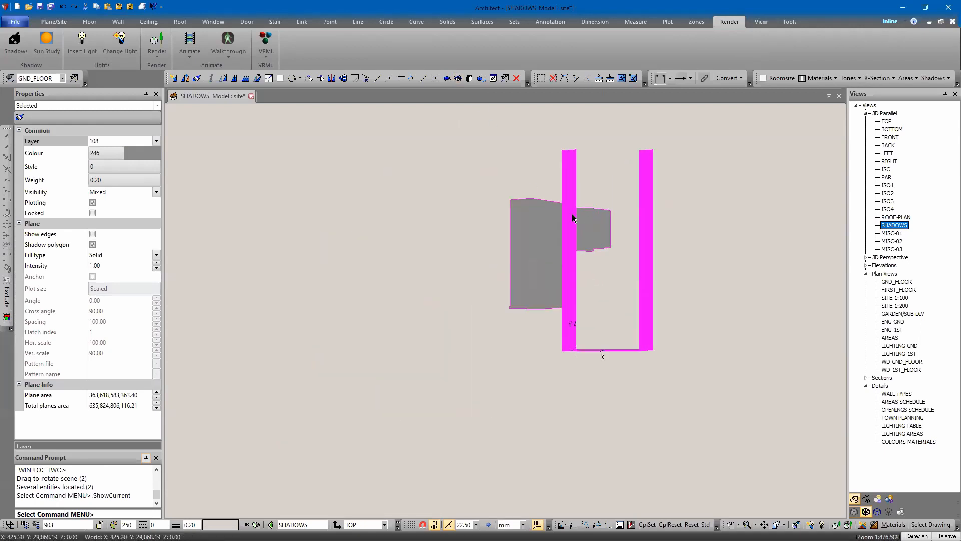
right_click(545, 208)
click(575, 240)
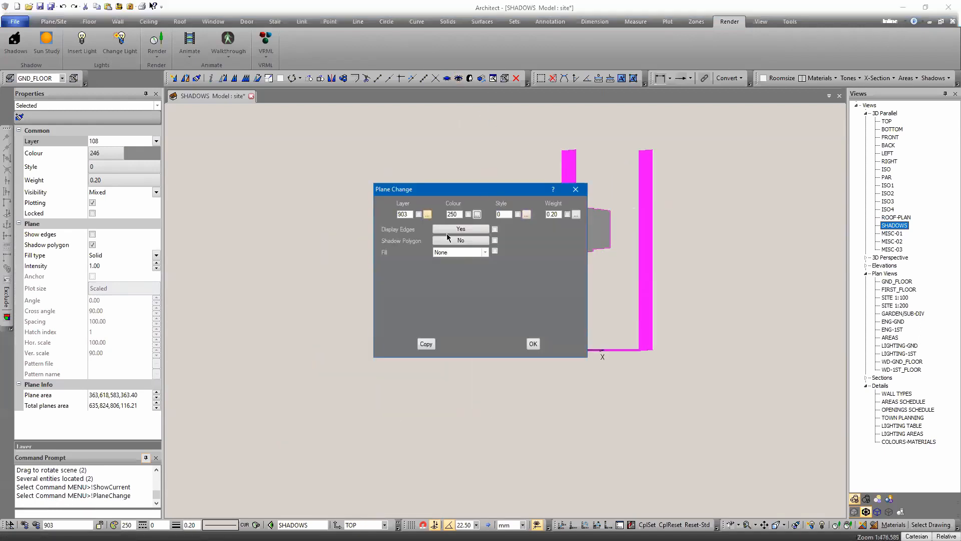
double_click(411, 215)
text(109)
key(Return)
Step: Turn layer 109 on in the layer information
click(67, 525)
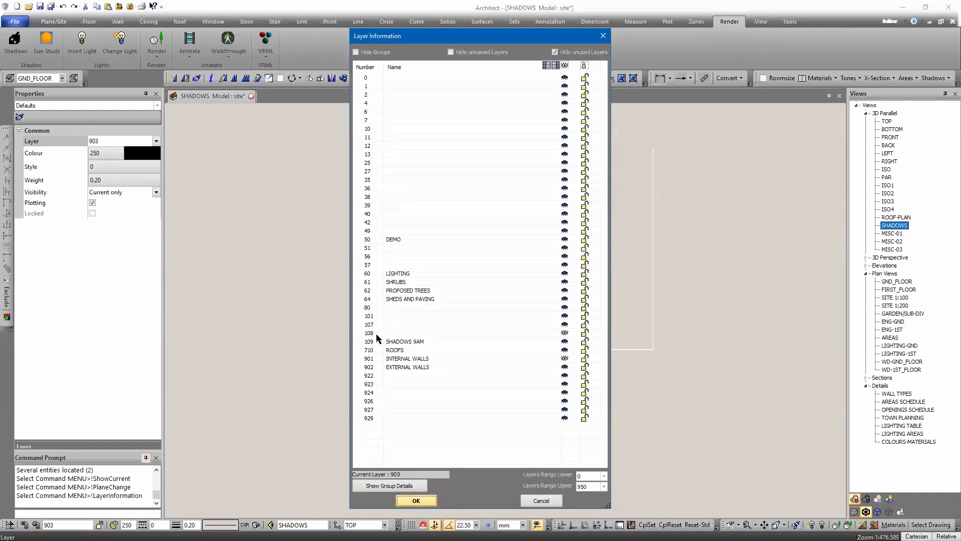
click(564, 342)
key(Return)
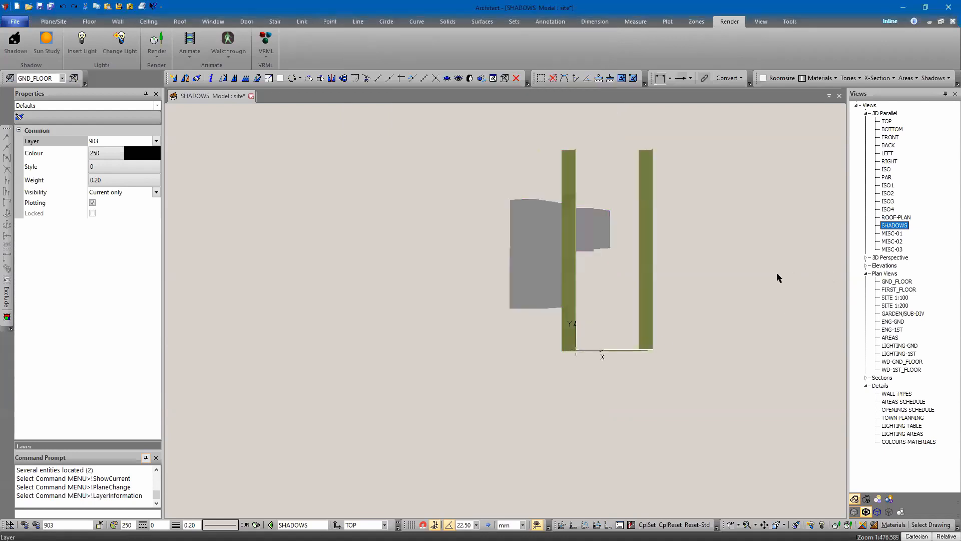
Step: Group-scale the selected shadow planes with X and Y scale 1.00 and Z scale 0.00 about a picked point
scroll(576, 298, up, 7)
middle_drag(480, 312, 347, 294)
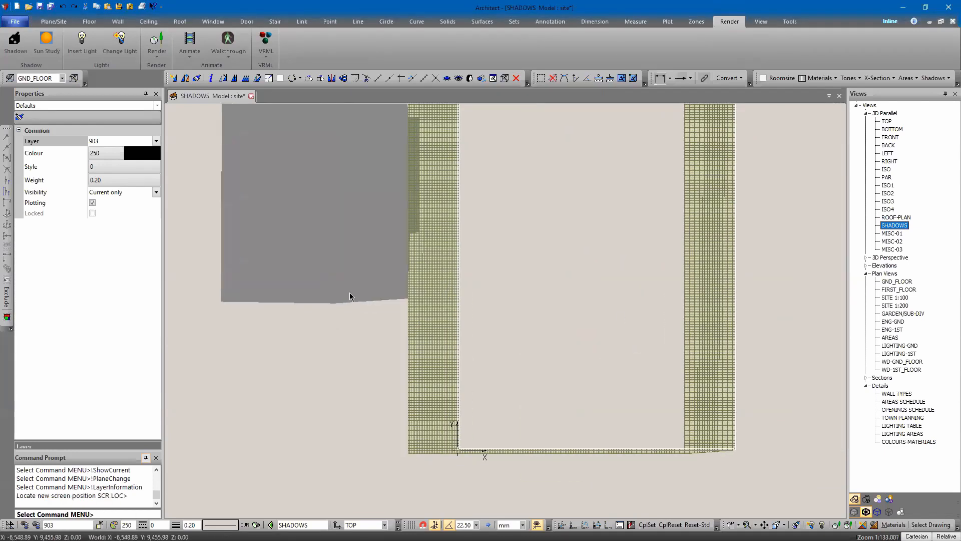
click(426, 357)
click(413, 293)
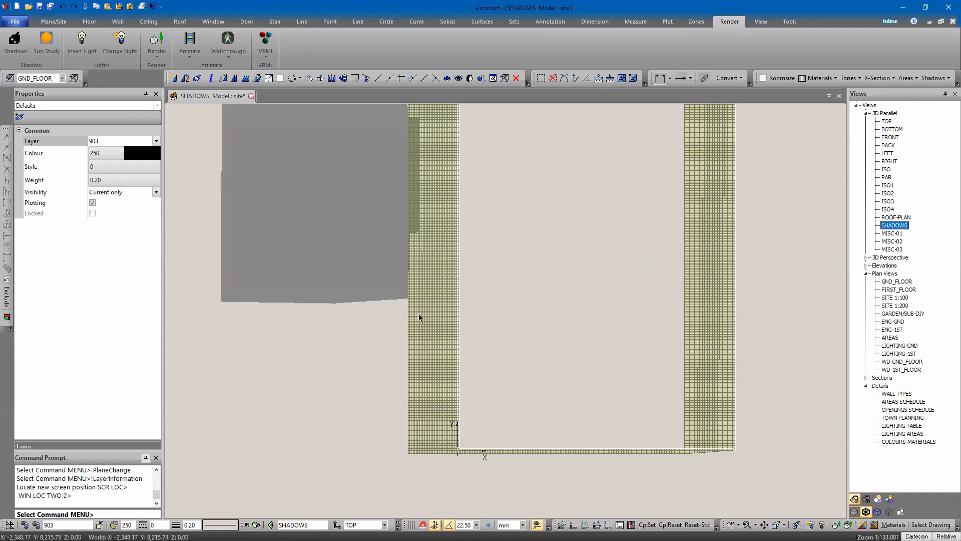
click(356, 286)
scroll(376, 265, down, 6)
scroll(441, 271, down, 2)
middle_drag(415, 252, 434, 358)
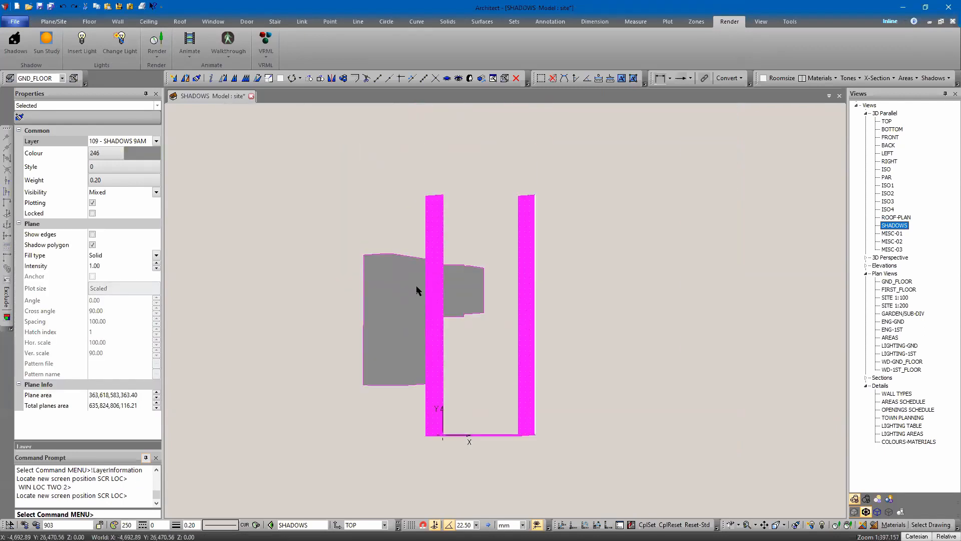
click(269, 78)
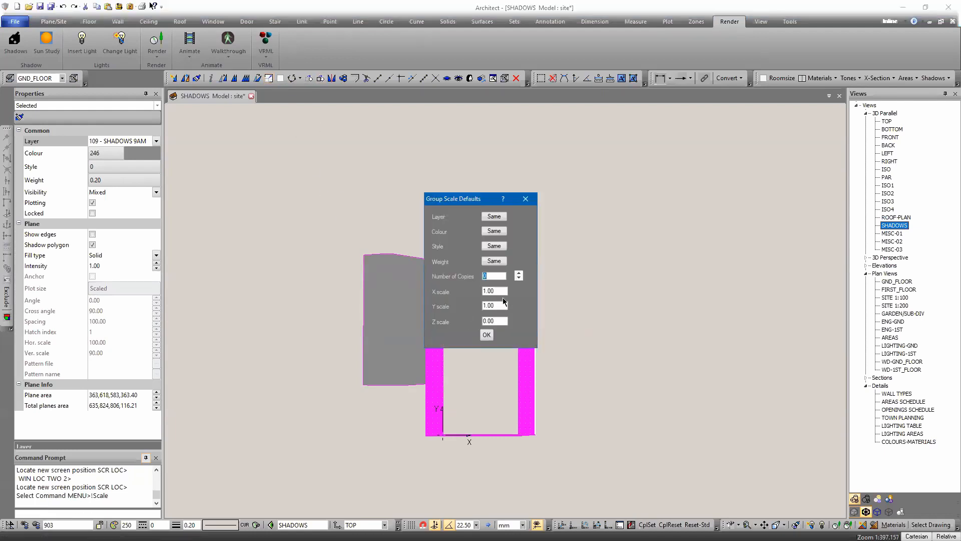
key(Return)
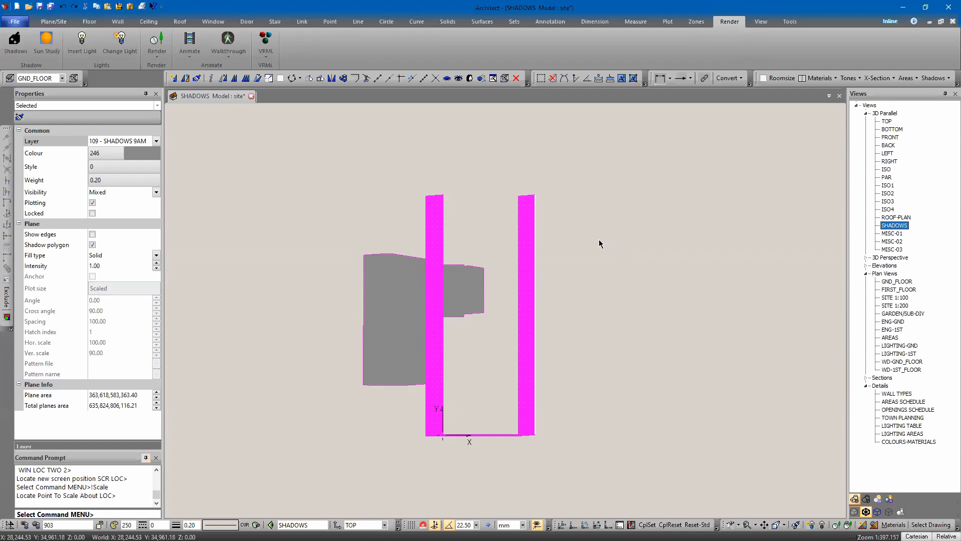
click(599, 240)
Step: Select the hatched shadow plane and set its colour to grey 252
scroll(340, 206, down, 1)
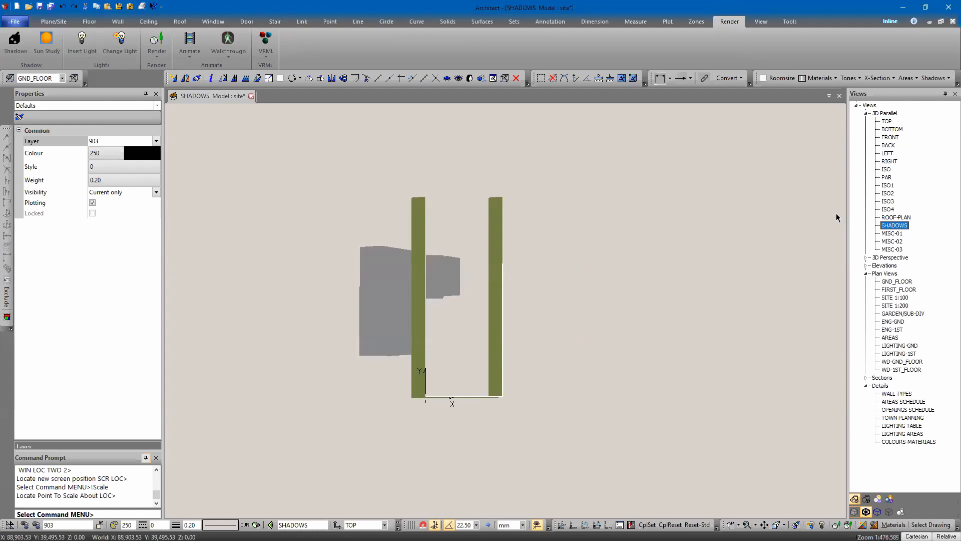
scroll(801, 219, up, 6)
scroll(714, 269, down, 7)
middle_drag(375, 311, 598, 266)
scroll(570, 352, up, 6)
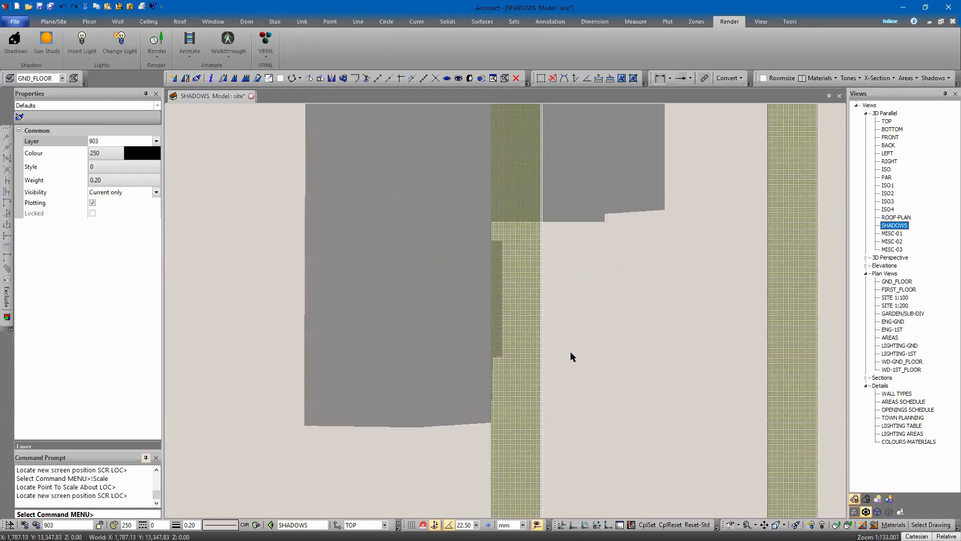
click(493, 477)
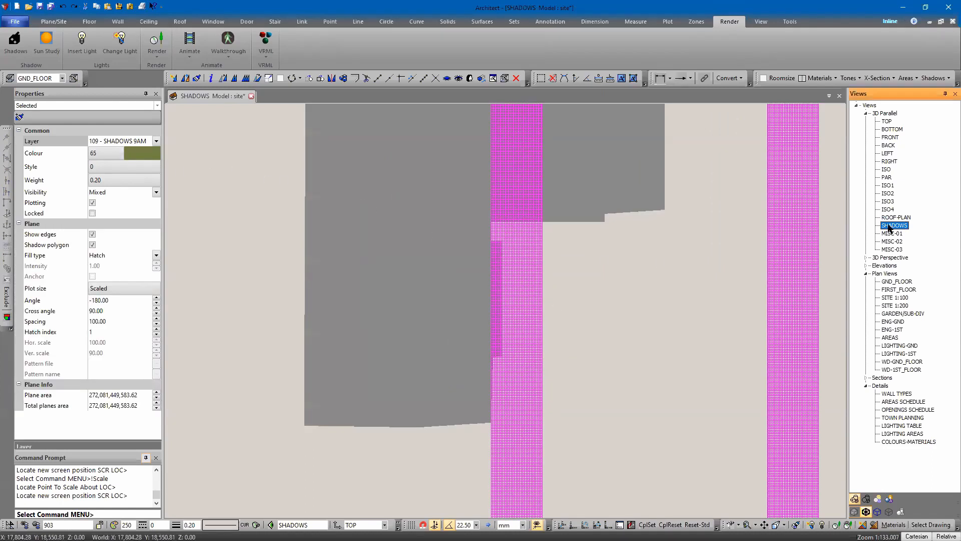
scroll(317, 215, down, 2)
scroll(415, 238, down, 1)
middle_drag(415, 238, 460, 301)
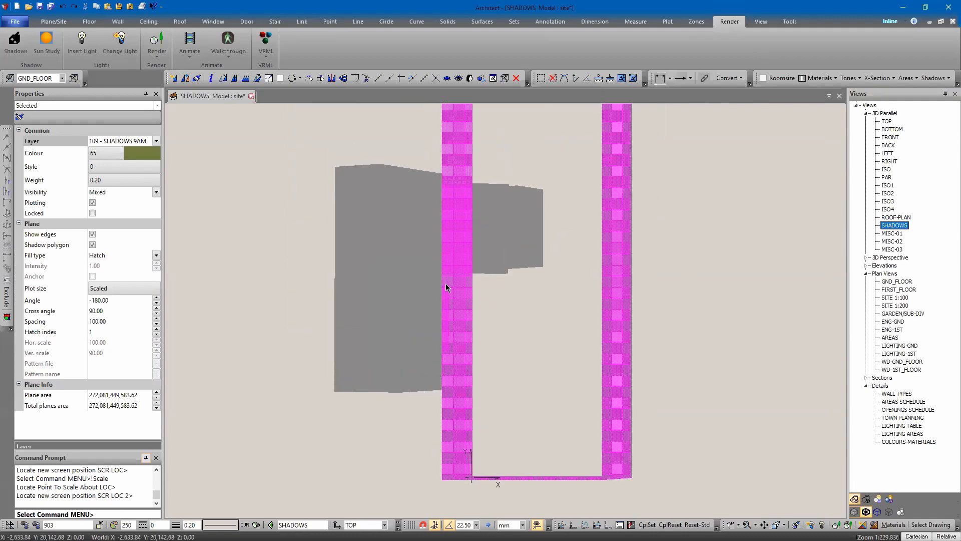
click(104, 153)
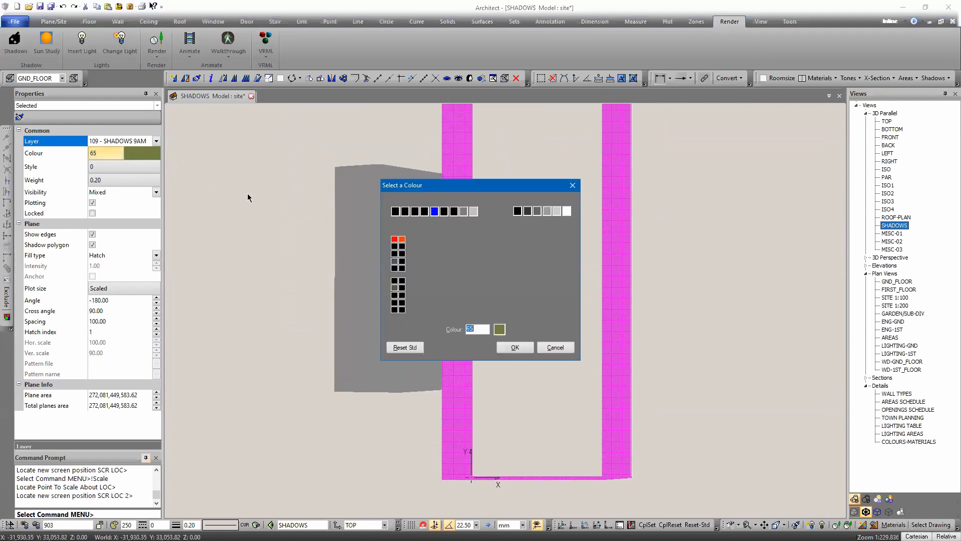
key(Escape)
click(113, 155)
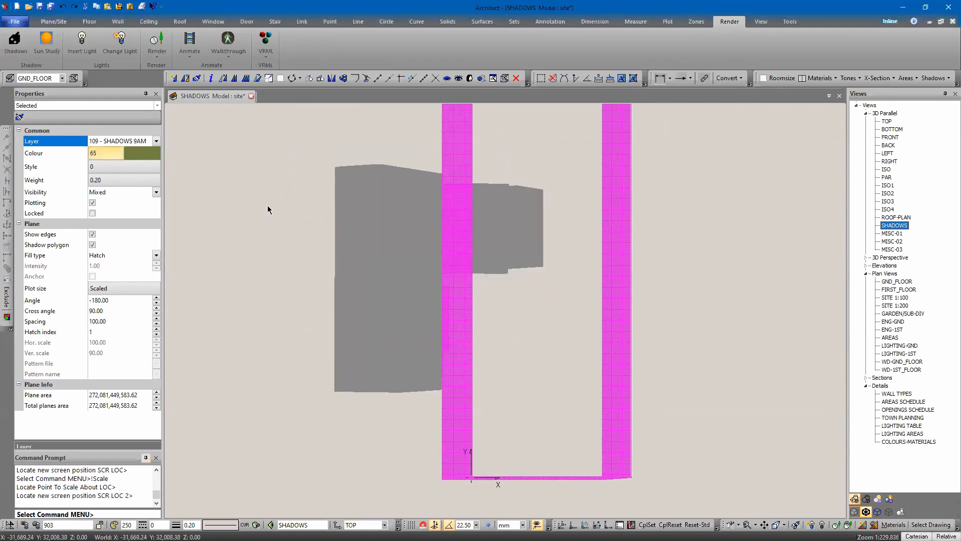
click(537, 211)
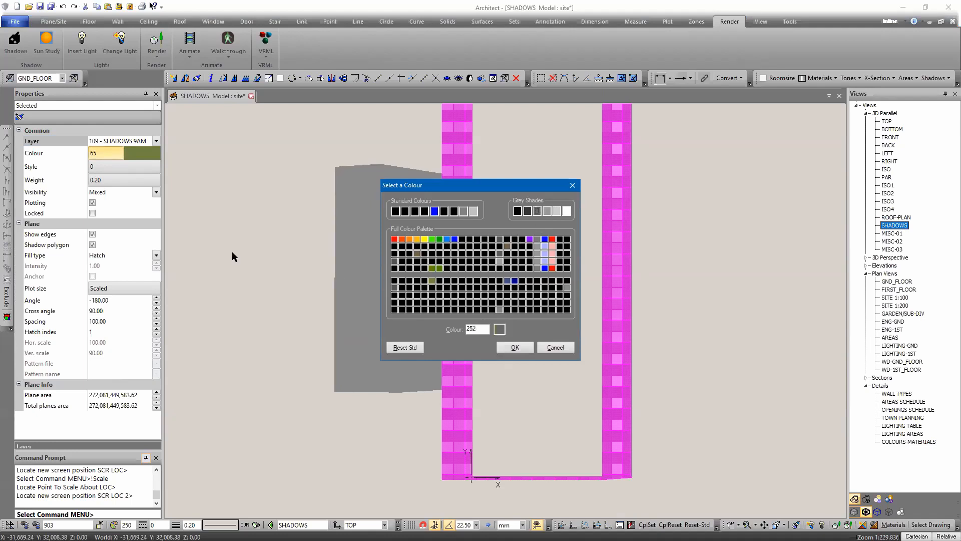
key(Return)
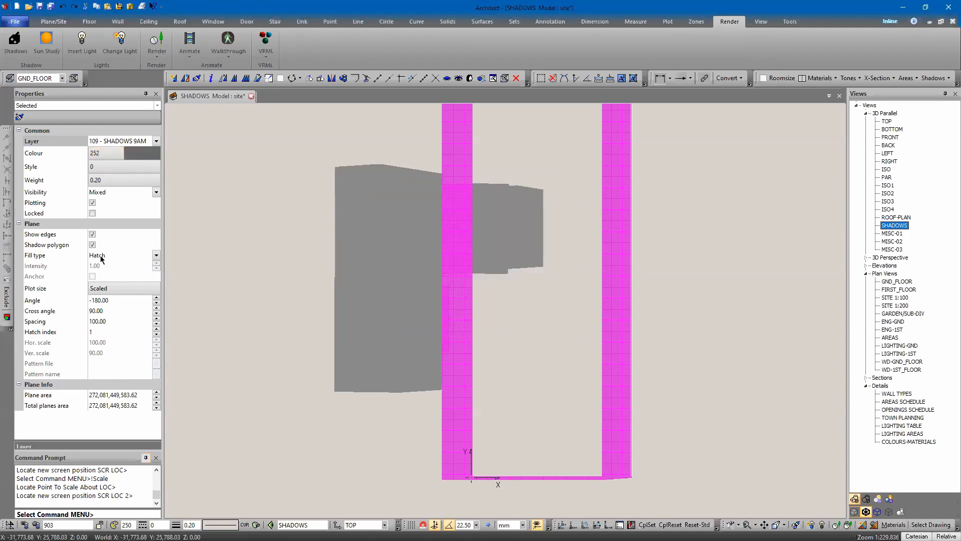
Step: Set the plane's hatch cross angle to 0 and hatch angle to 170
double_click(105, 311)
text(0)
key(Return)
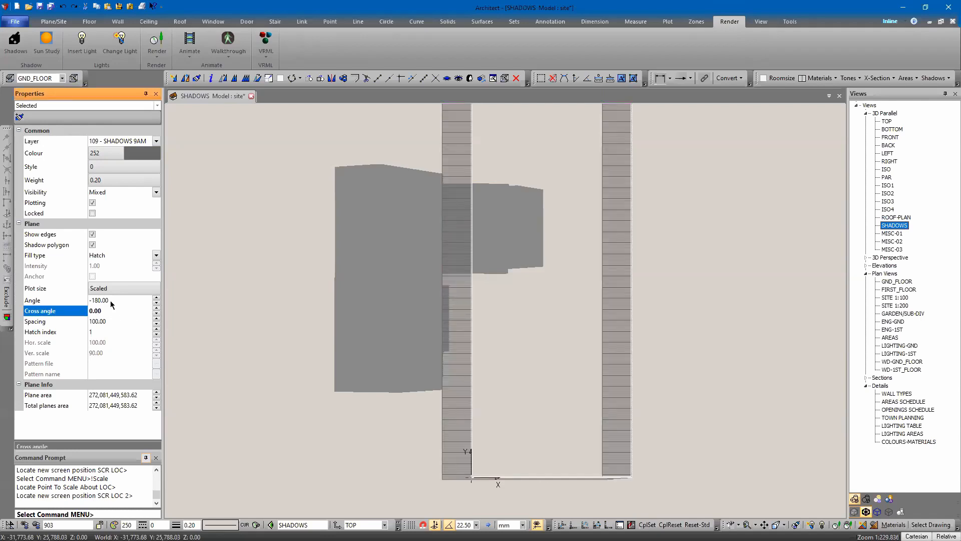
double_click(110, 300)
key(Return)
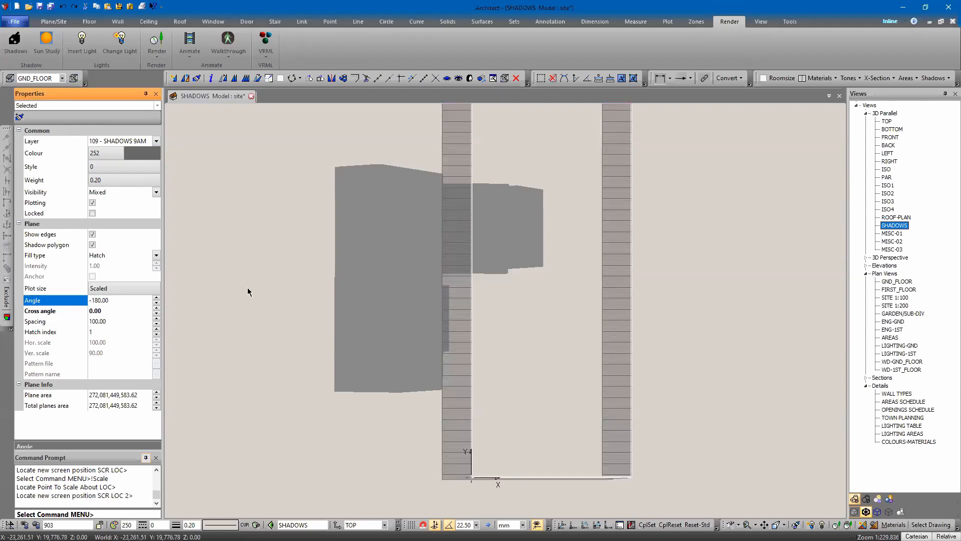
text(170)
key(Return)
Step: Zoom in to examine the hatched shadow planes along the walls
scroll(418, 393, up, 3)
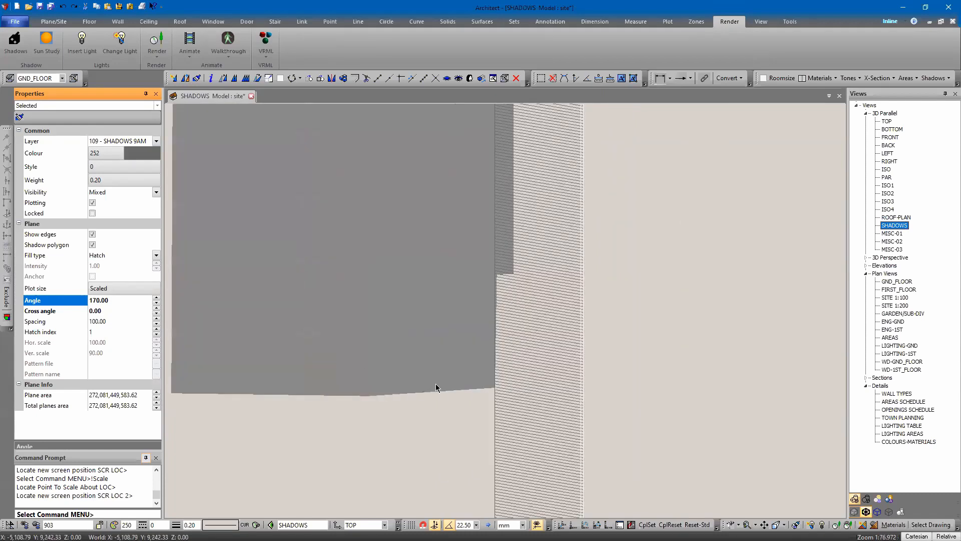
scroll(435, 384, down, 5)
key(Up)
middle_drag(438, 181, 466, 392)
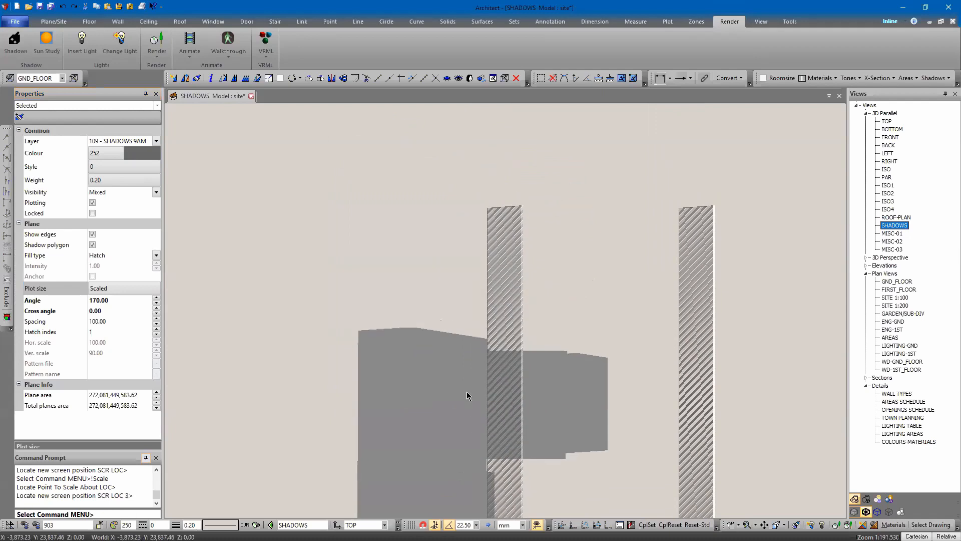
click(443, 274)
scroll(472, 295, up, 2)
middle_drag(472, 298, 416, 178)
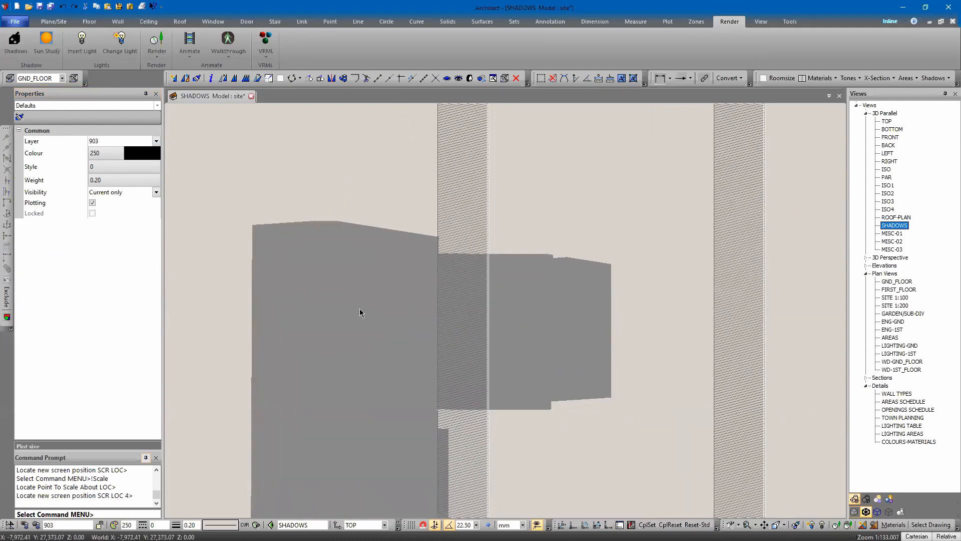
scroll(401, 273, down, 6)
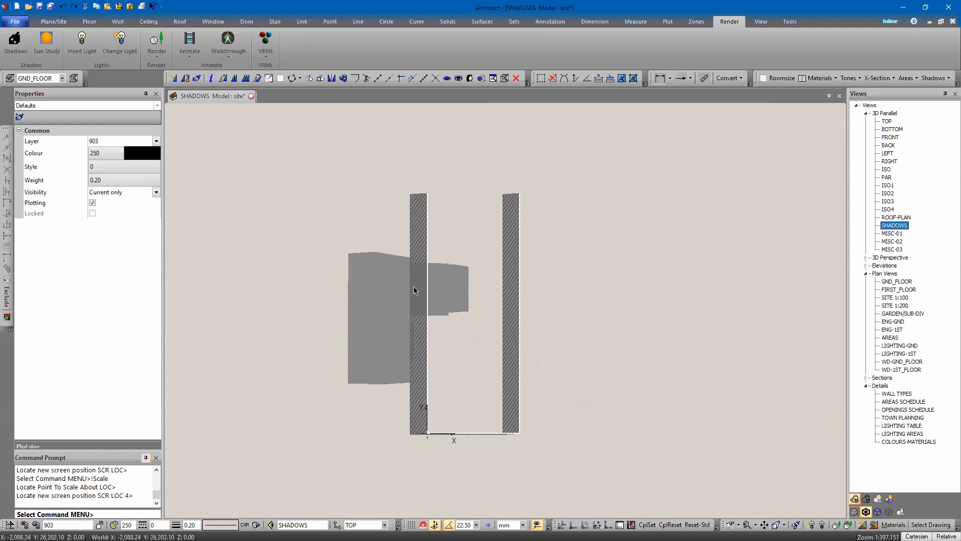
Step: Select the wall shadow planes and set their fill type to None
click(416, 221)
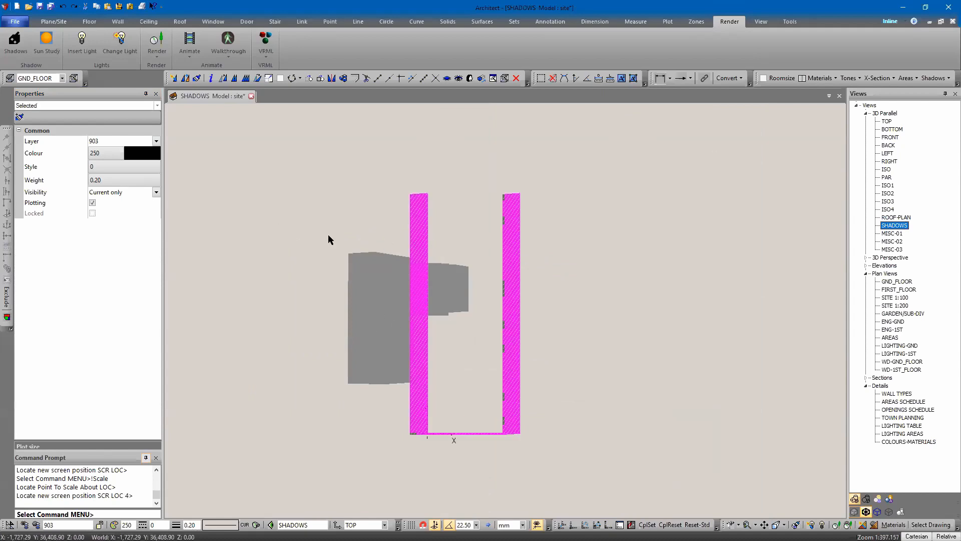
click(111, 256)
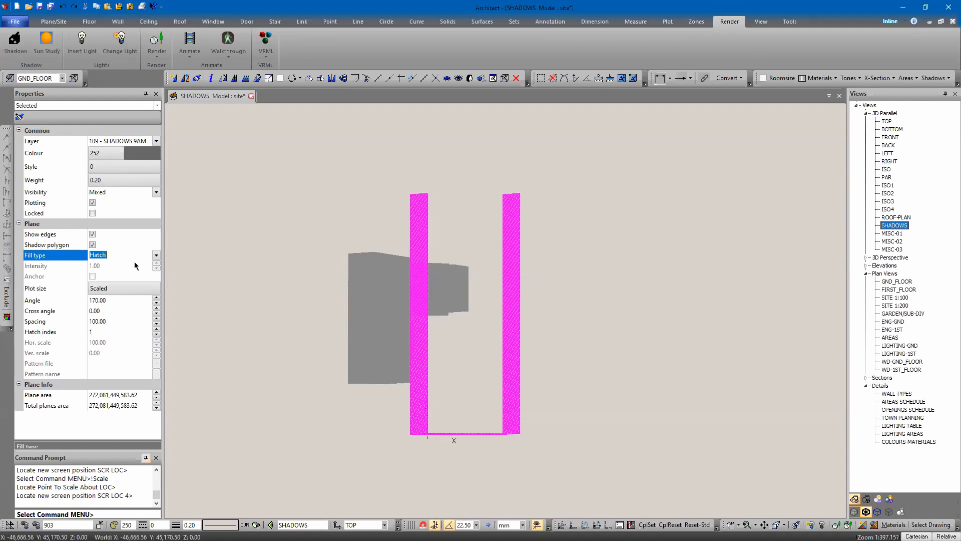
click(134, 265)
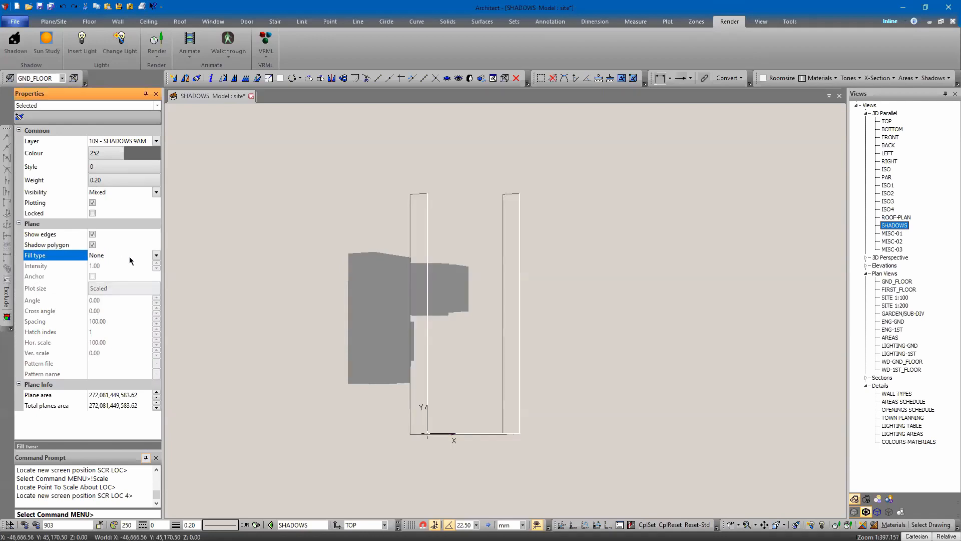
Step: Set the selected planes' line style to 11
click(100, 168)
text(11)
key(Return)
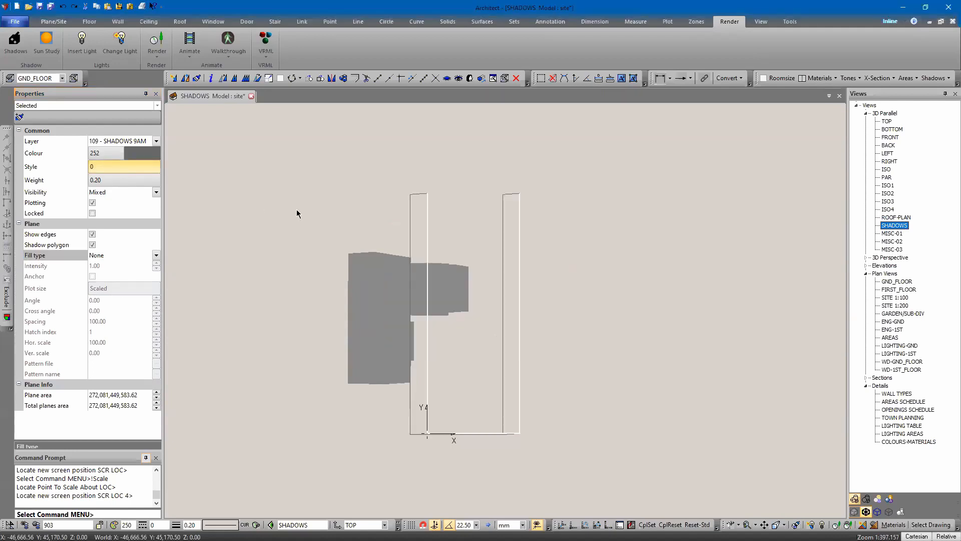
Step: Zoom and pan around the shadow planes and wall outlines to inspect them
key(Escape)
scroll(419, 224, up, 7)
middle_drag(456, 220, 588, 284)
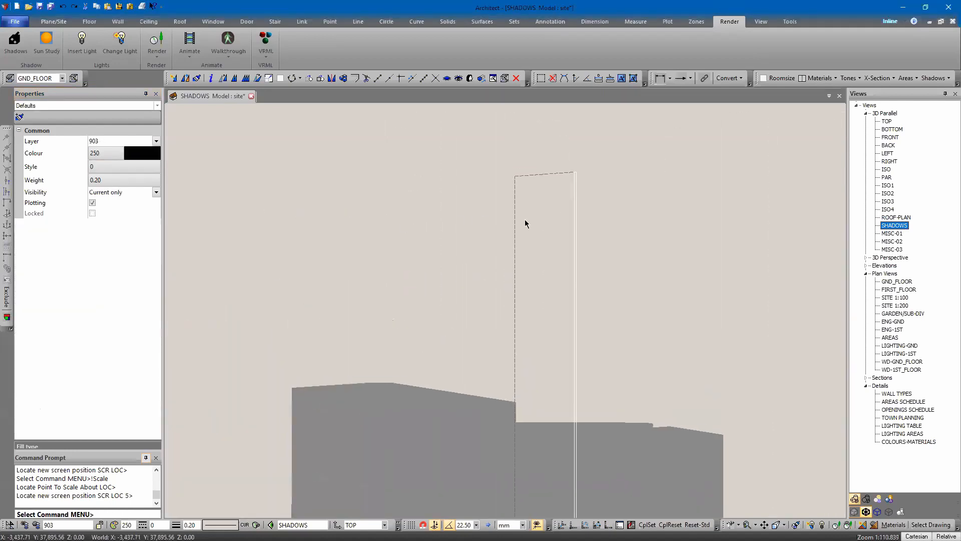
middle_drag(539, 474, 538, 226)
middle_drag(523, 370, 526, 288)
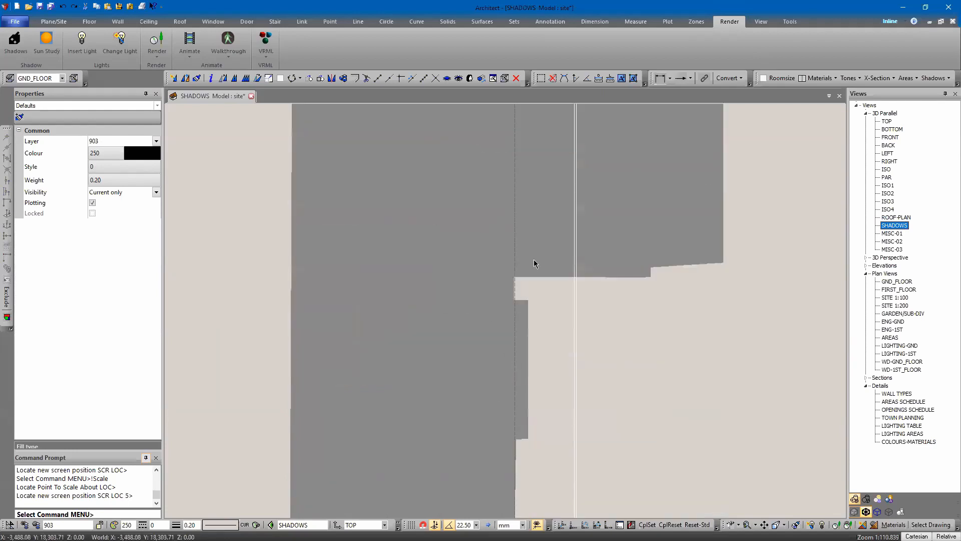
scroll(520, 268, down, 3)
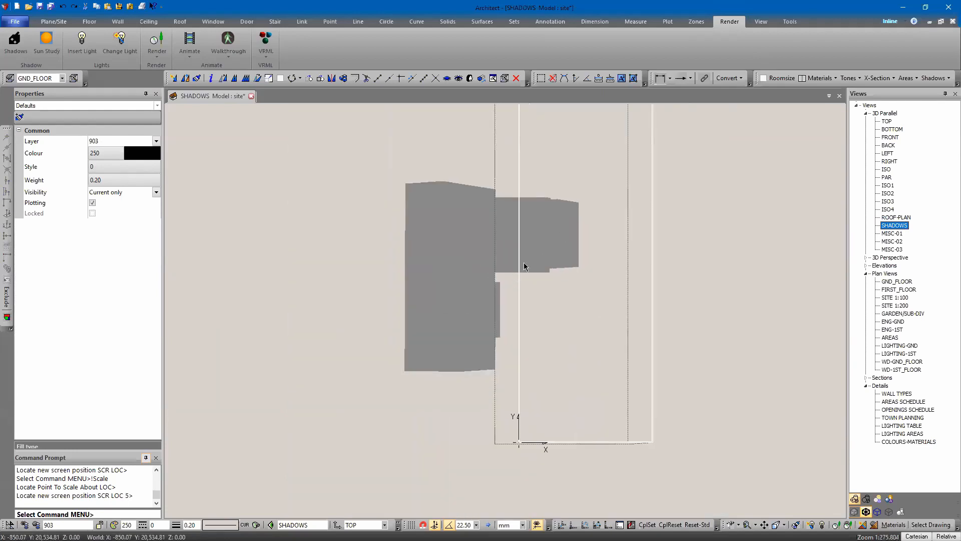
scroll(514, 290, up, 2)
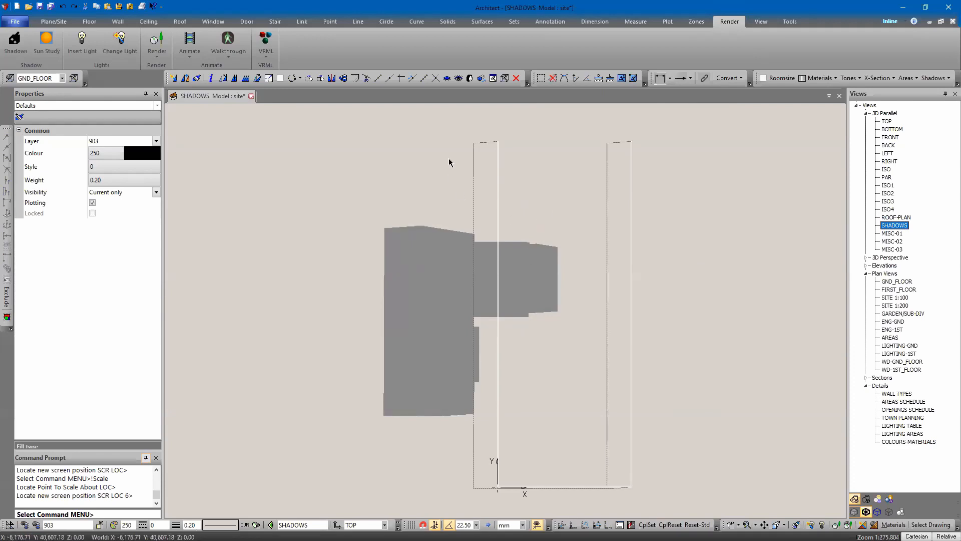
scroll(478, 161, up, 1)
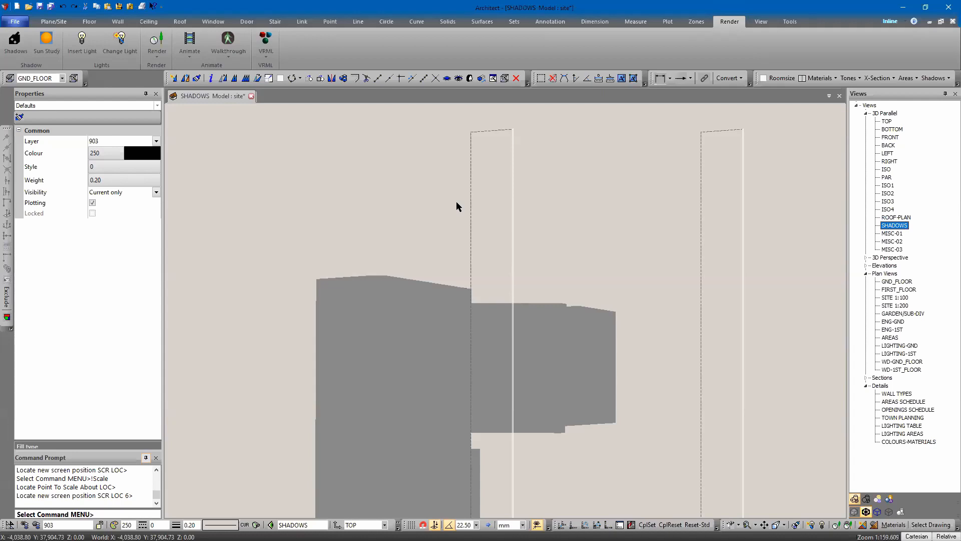
middle_drag(405, 200, 408, 180)
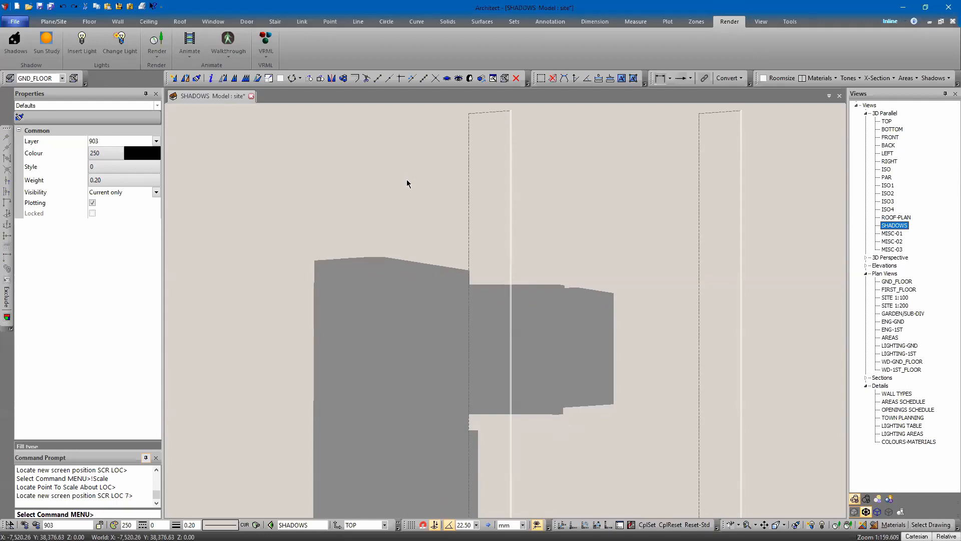
scroll(384, 167, down, 4)
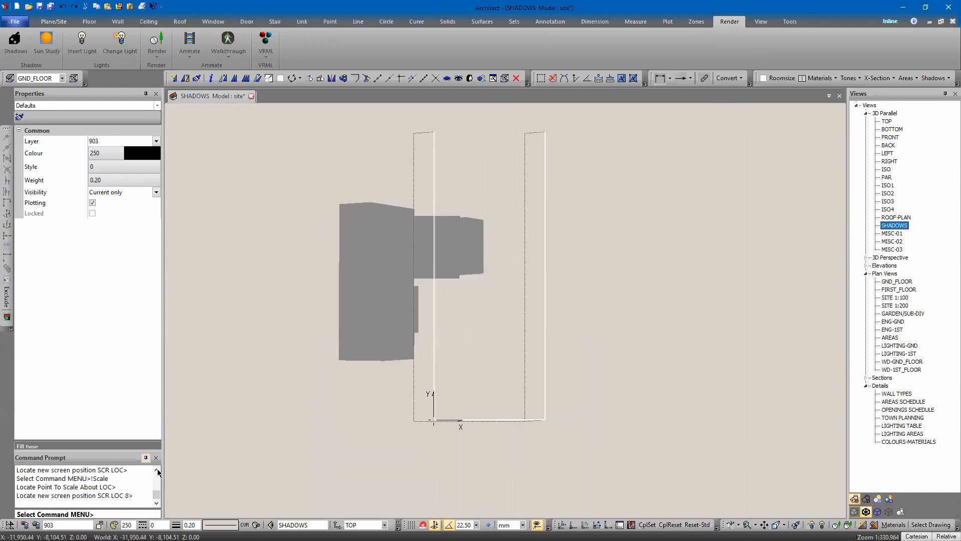
Step: Turn on visibility for all layers in the Layer Information dialog
click(70, 520)
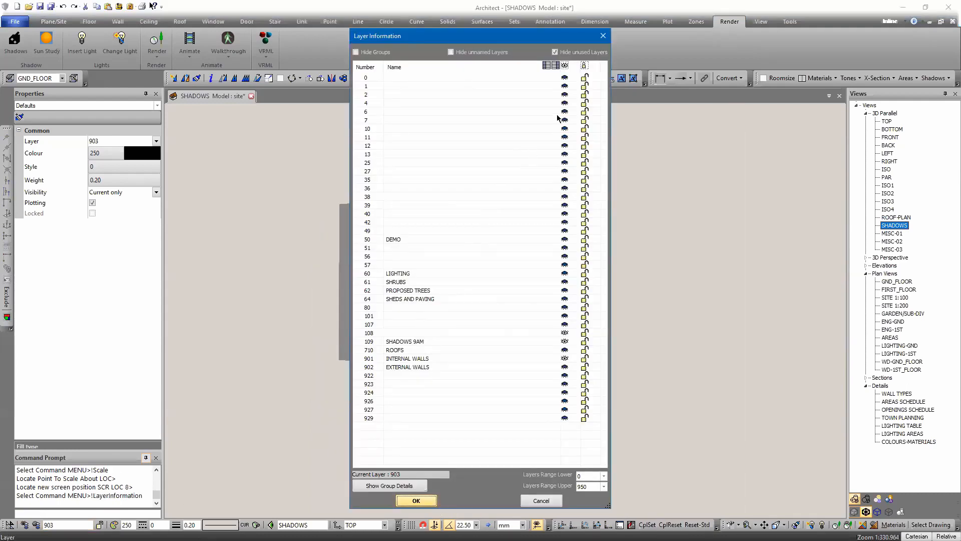
click(565, 67)
key(Return)
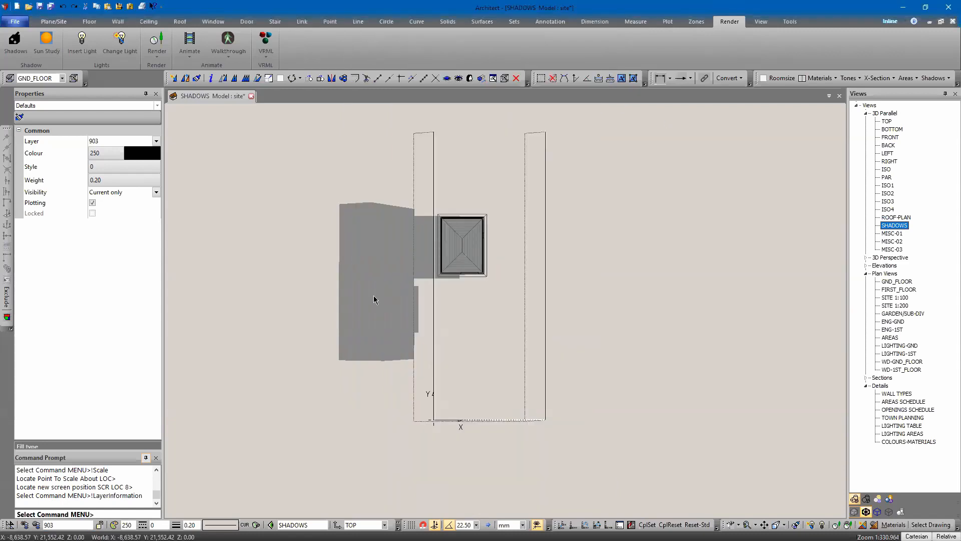
Step: Unblank the hidden objects in the current view, selecting the sun-direction geometry
scroll(412, 397, up, 2)
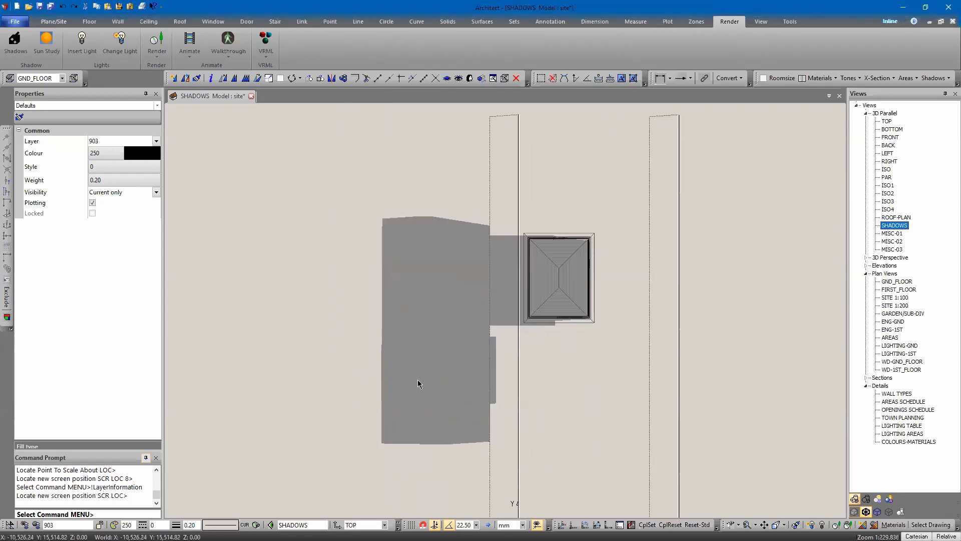
scroll(419, 384, up, 2)
click(461, 78)
key(ctrl+a)
key(Escape)
scroll(347, 303, down, 7)
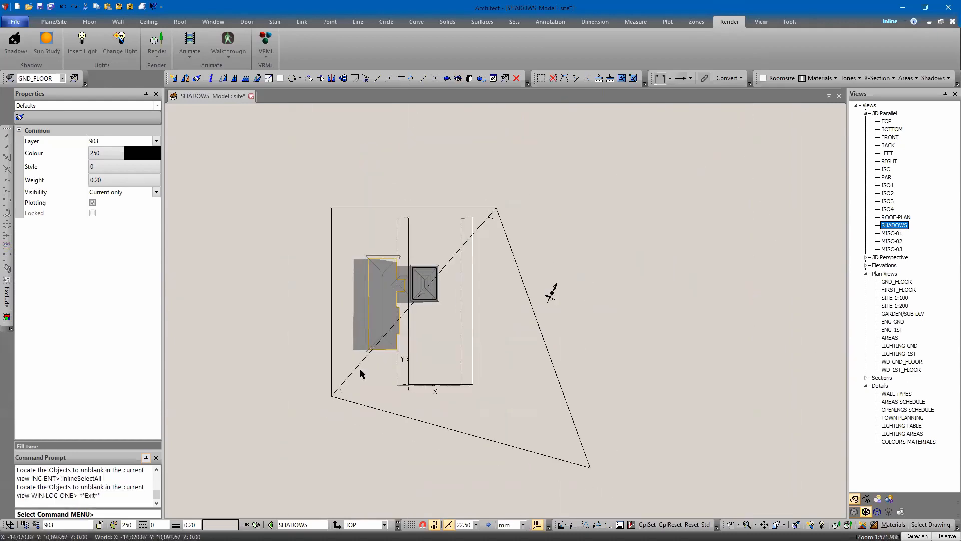
click(351, 380)
key(Return)
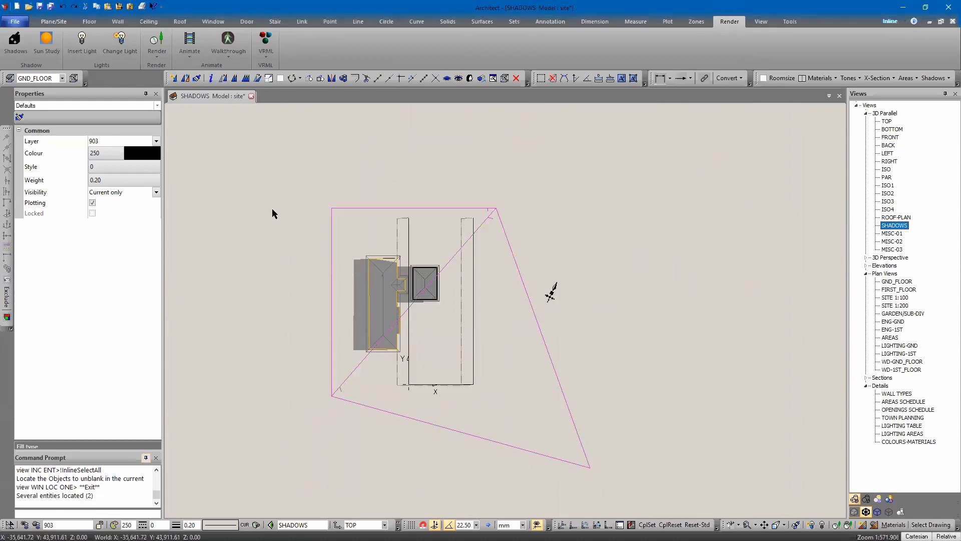
Step: Hide the sun-direction triangle in the current view
key(ctrl+h)
drag(345, 218, 295, 182)
click(296, 183)
key(ctrl+h)
Step: Zoom in on the building and switch the view to hidden-line display
scroll(380, 246, up, 6)
middle_drag(381, 247, 439, 68)
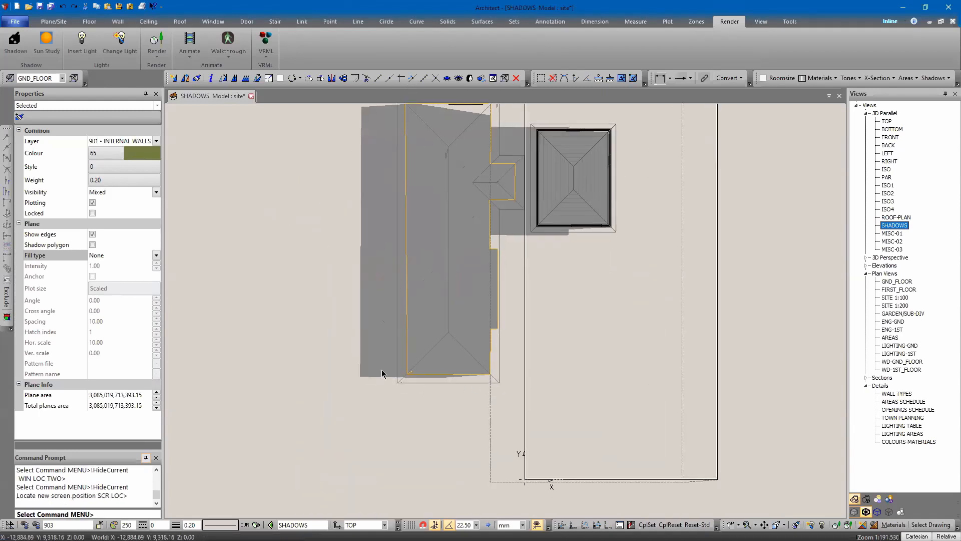
key(Up)
click(865, 500)
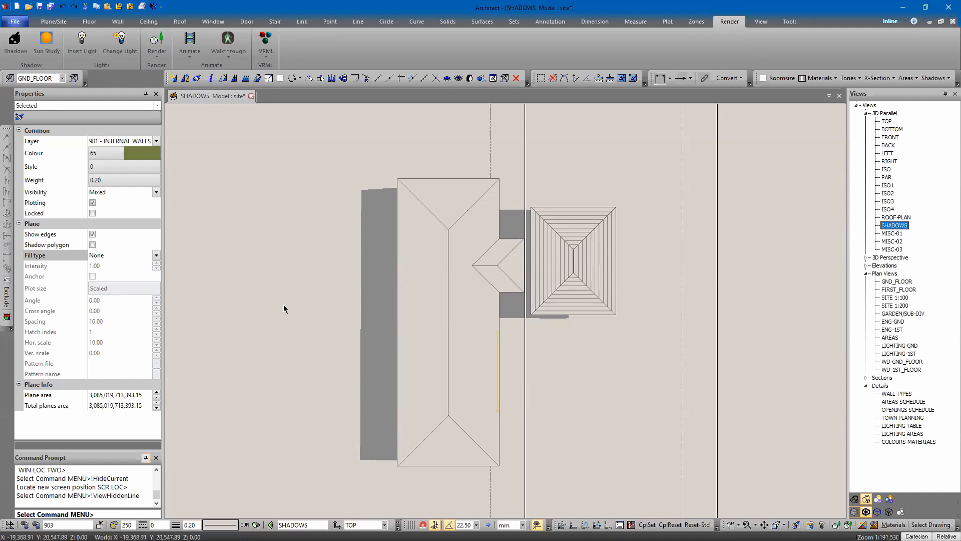
Step: Trim the shadow plane beside the roof with Trim Edge, using a two-point line through the roof
key(p)
click(210, 41)
mouse_move(260, 145)
middle_down()
mouse_move(265, 163)
mouse_move(245, 163)
middle_up()
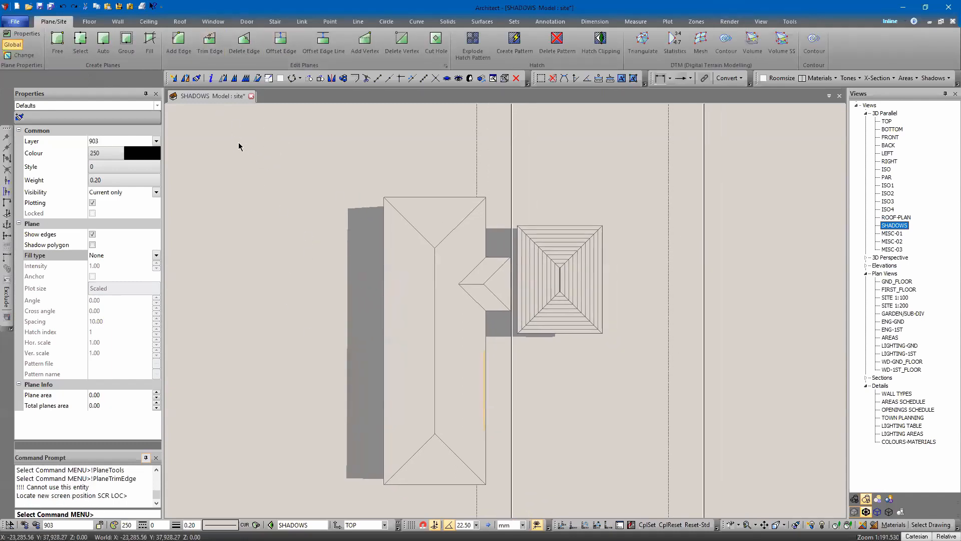
click(210, 41)
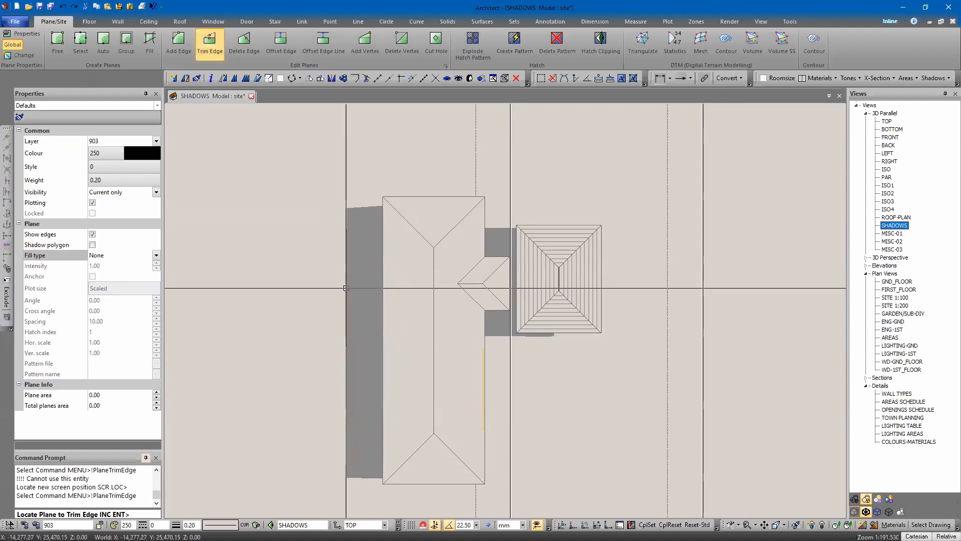
click(347, 286)
click(348, 288)
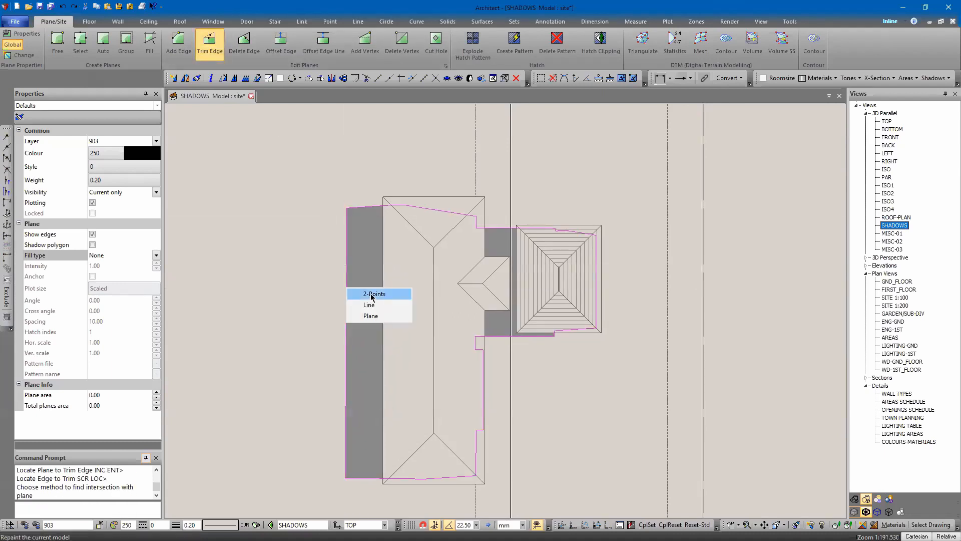
click(370, 294)
click(390, 206)
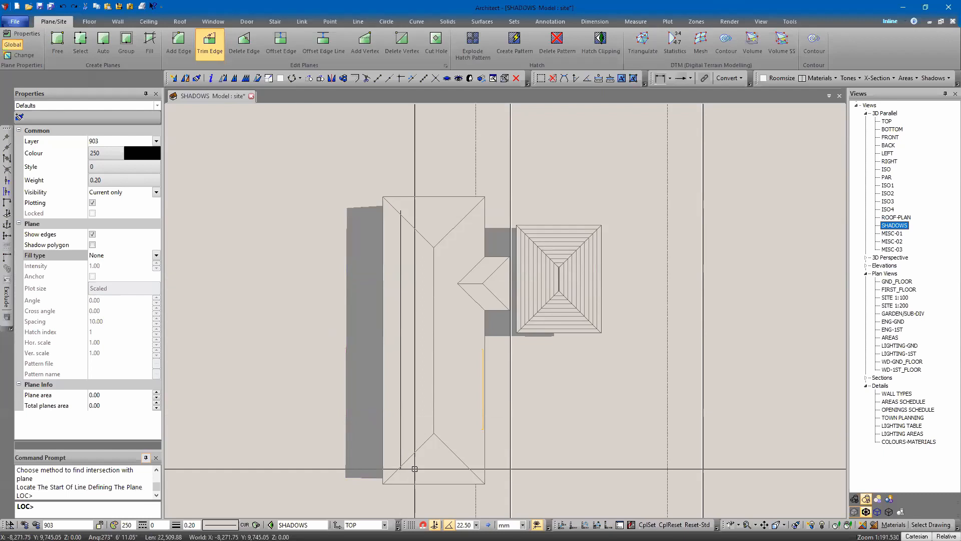
click(409, 470)
key(Escape)
Step: Pan and zoom around the roof and shadow planes to inspect the trimmed result
middle_drag(289, 263, 227, 260)
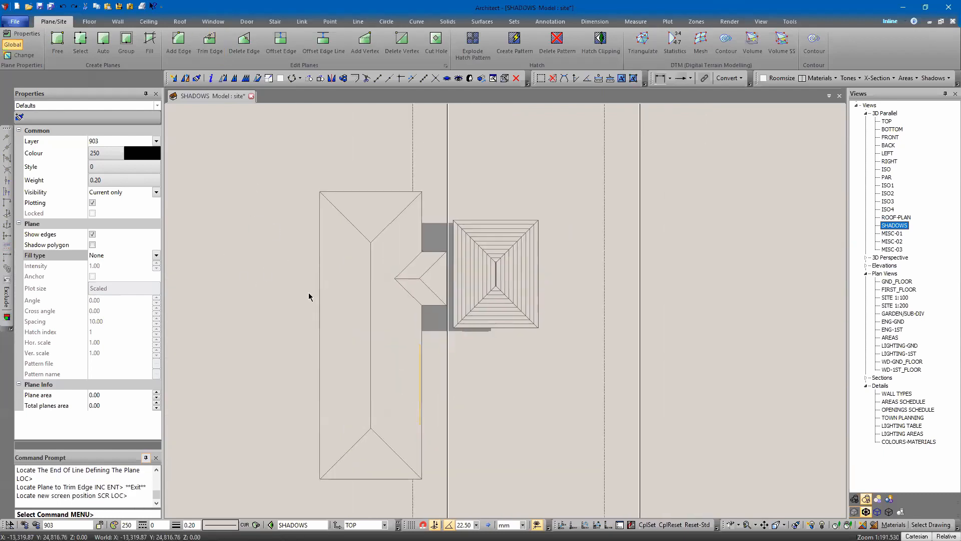
middle_drag(309, 294, 242, 274)
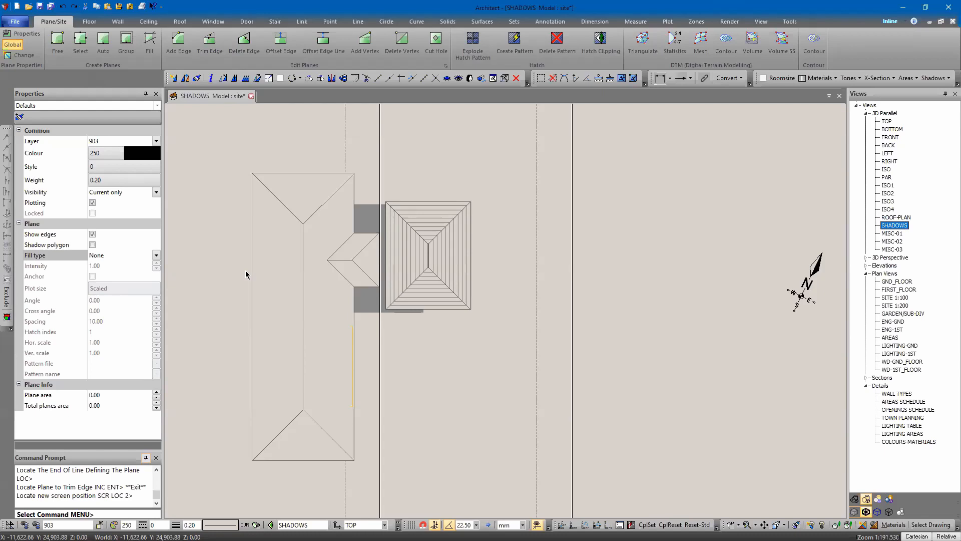
middle_drag(284, 255, 337, 324)
scroll(421, 166, up, 1)
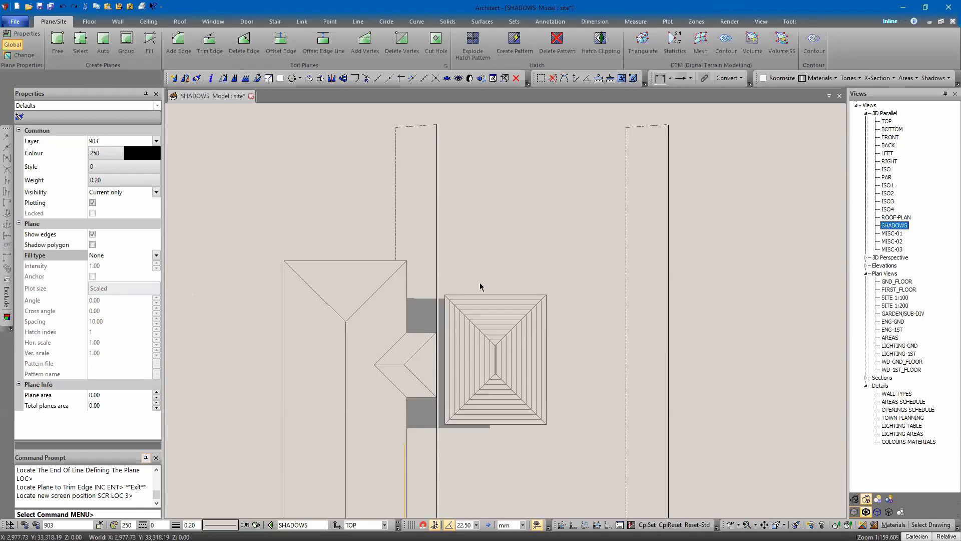
scroll(440, 298, up, 2)
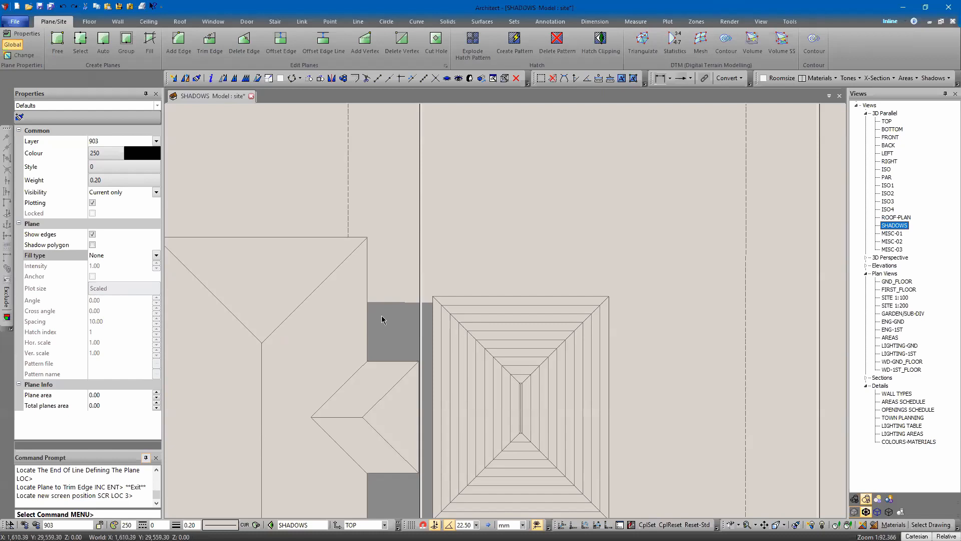
scroll(416, 130, down, 1)
scroll(441, 155, down, 2)
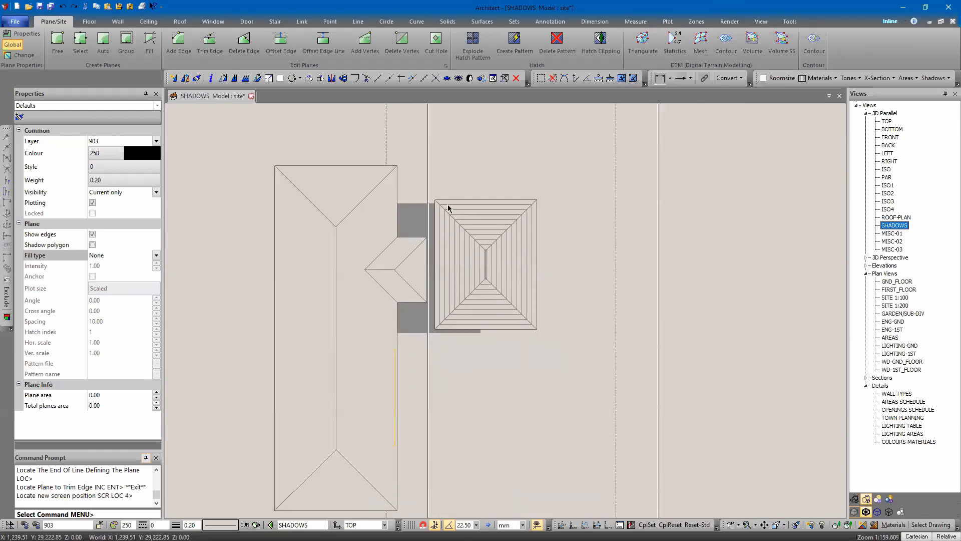
scroll(448, 207, down, 3)
middle_drag(336, 356, 396, 373)
scroll(396, 373, up, 1)
mouse_move(547, 365)
middle_down()
mouse_move(474, 334)
mouse_move(535, 327)
mouse_move(559, 369)
middle_up()
scroll(474, 335, down, 2)
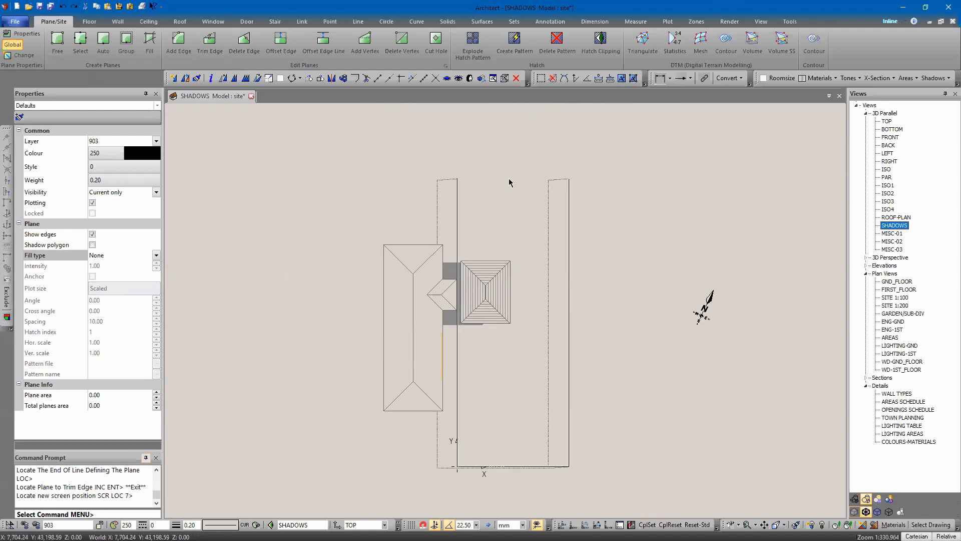
middle_drag(508, 182, 521, 197)
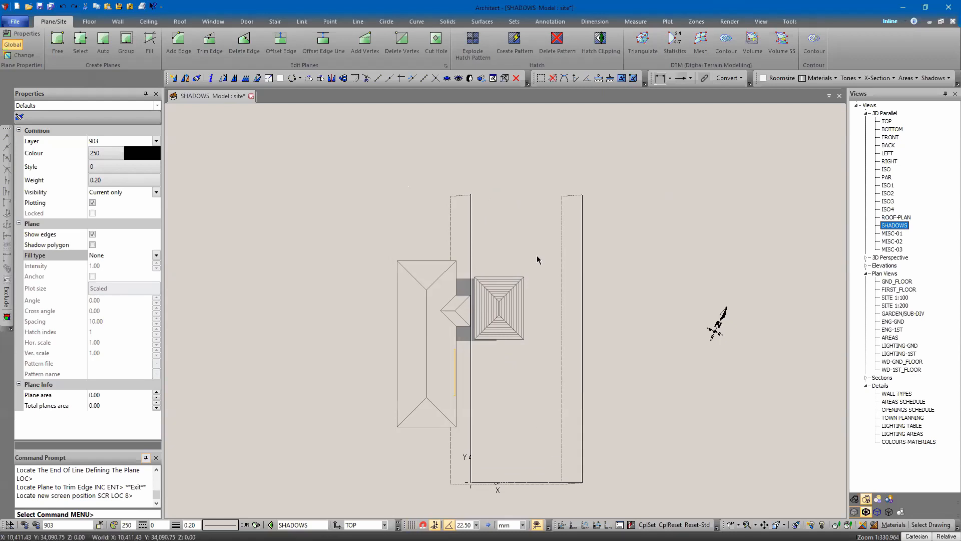
key(Insert)
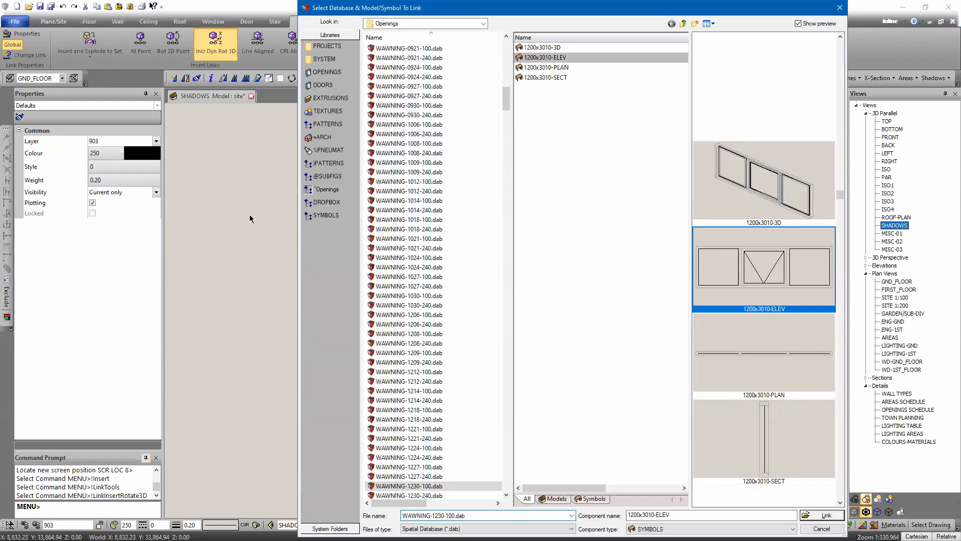
key(Escape)
middle_drag(306, 202, 384, 199)
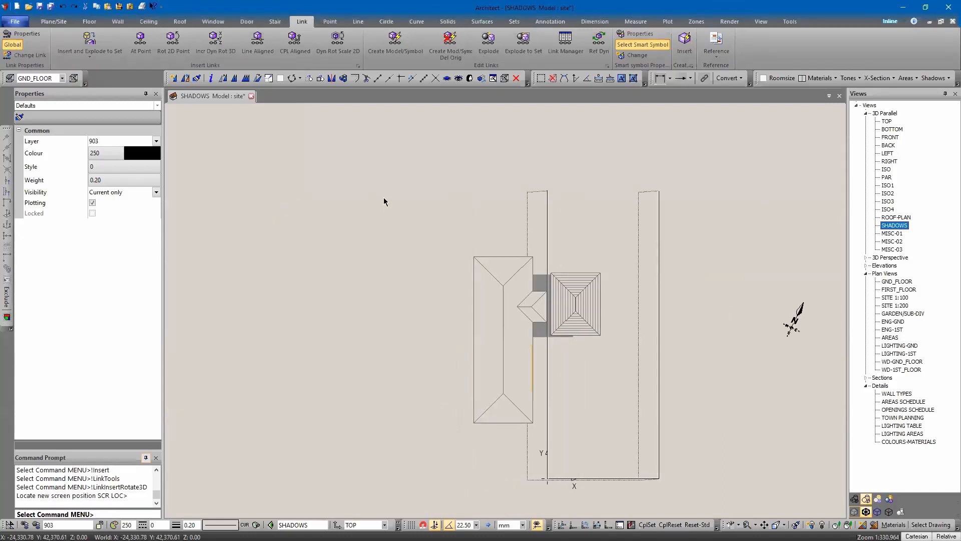
Step: Insert the Shadows-1950 FENCE symbol from TOWN PLANNING.dab and place it in the drawing
key(Insert)
click(326, 215)
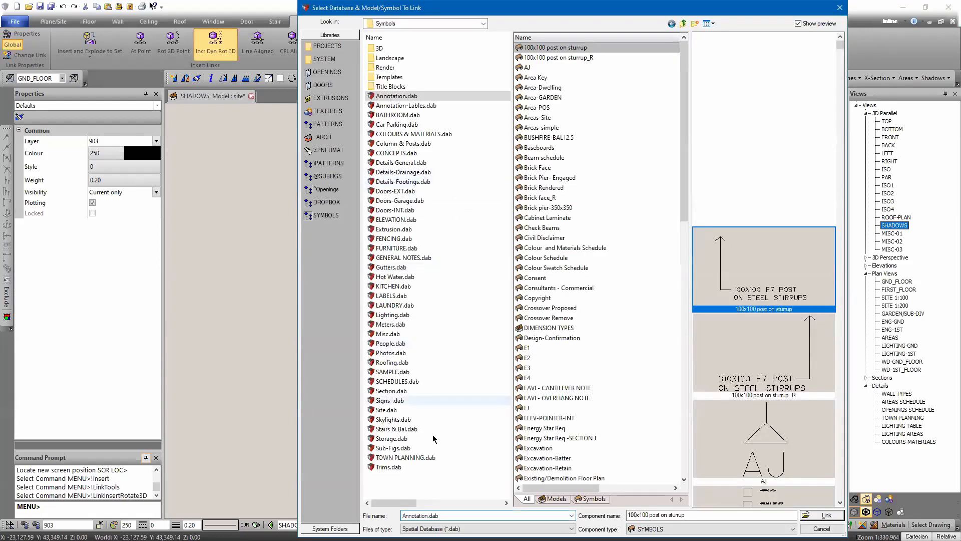
click(406, 457)
click(544, 277)
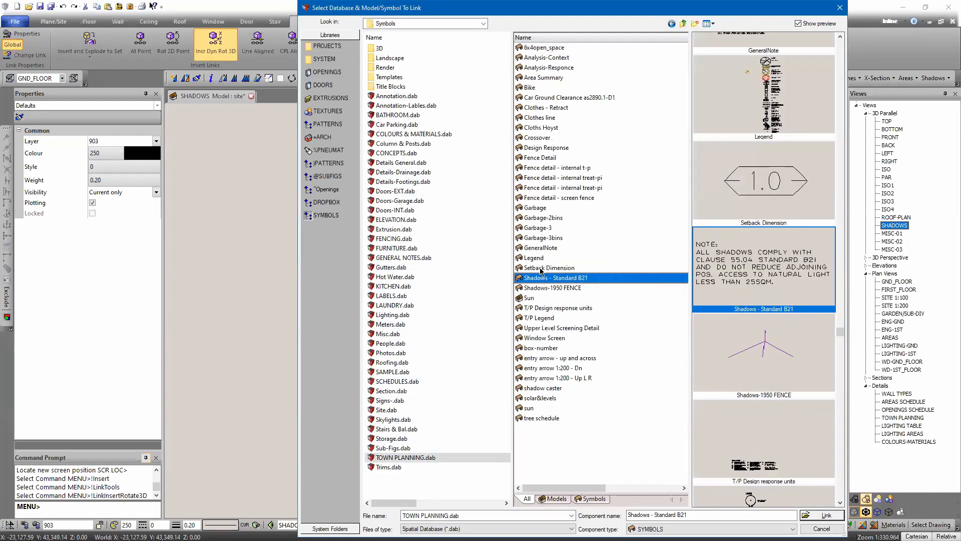
click(544, 289)
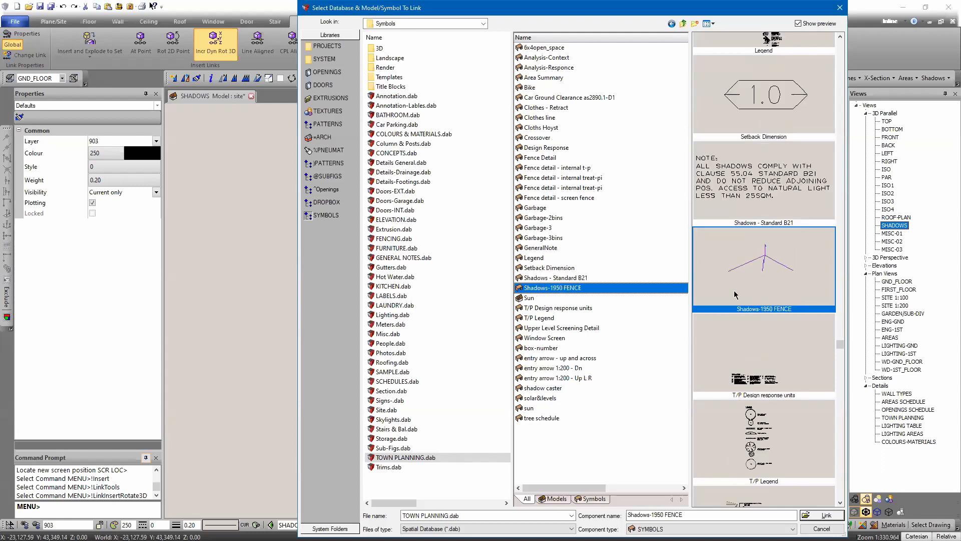
double_click(750, 277)
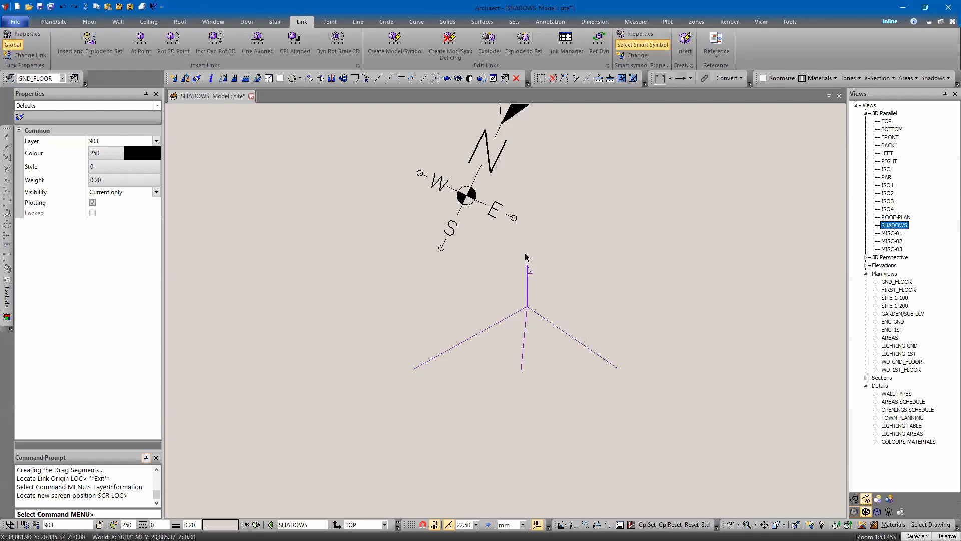
click(528, 311)
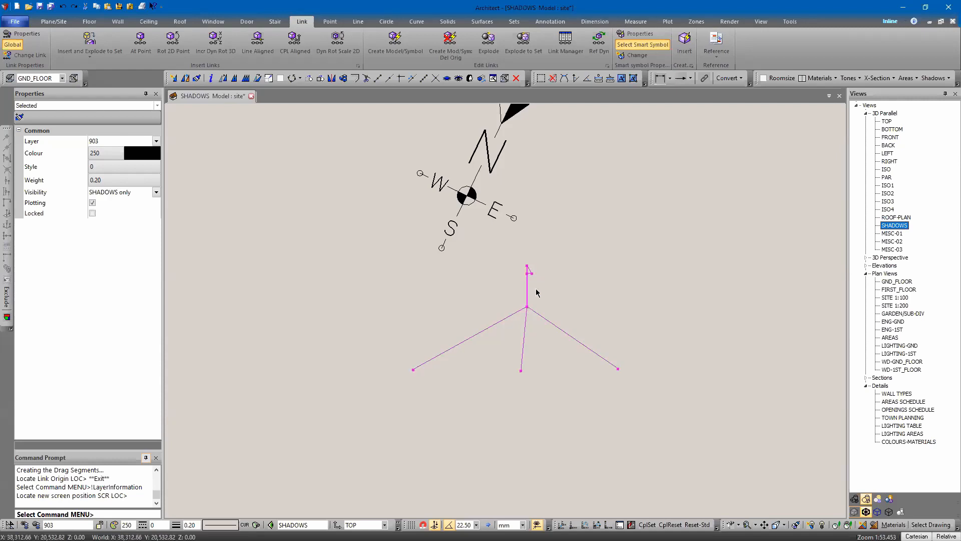
Step: Move the fence shadow symbol so its origin sits on the north compass centre
right_click(536, 292)
click(566, 372)
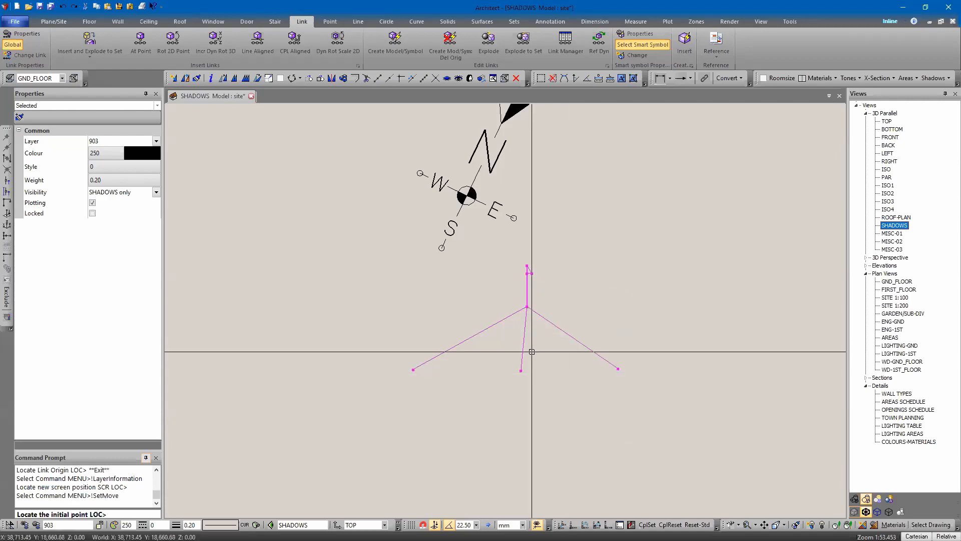
click(527, 306)
click(465, 196)
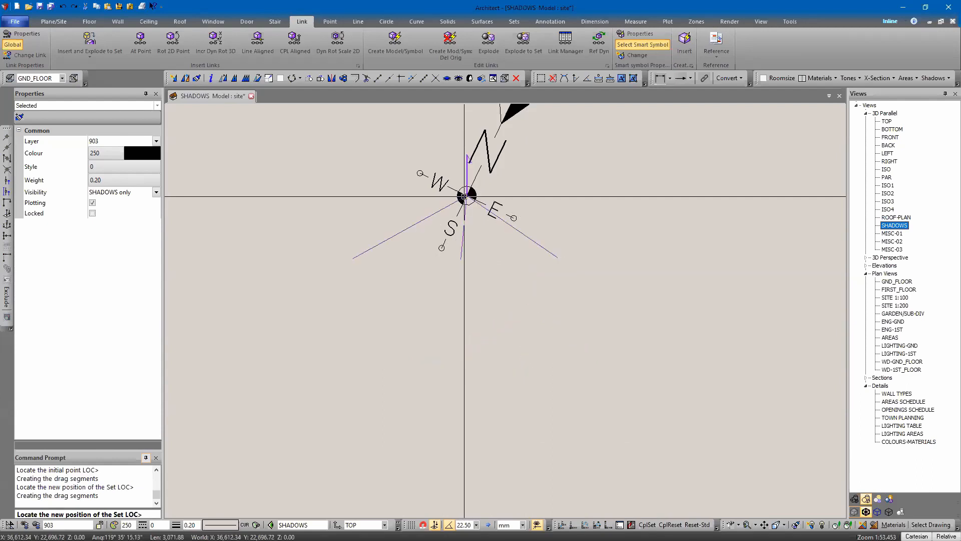
key(Escape)
Step: Move copies of the fence shadow symbol from the compass centre onto the top corners of both fence shadow planes
click(291, 78)
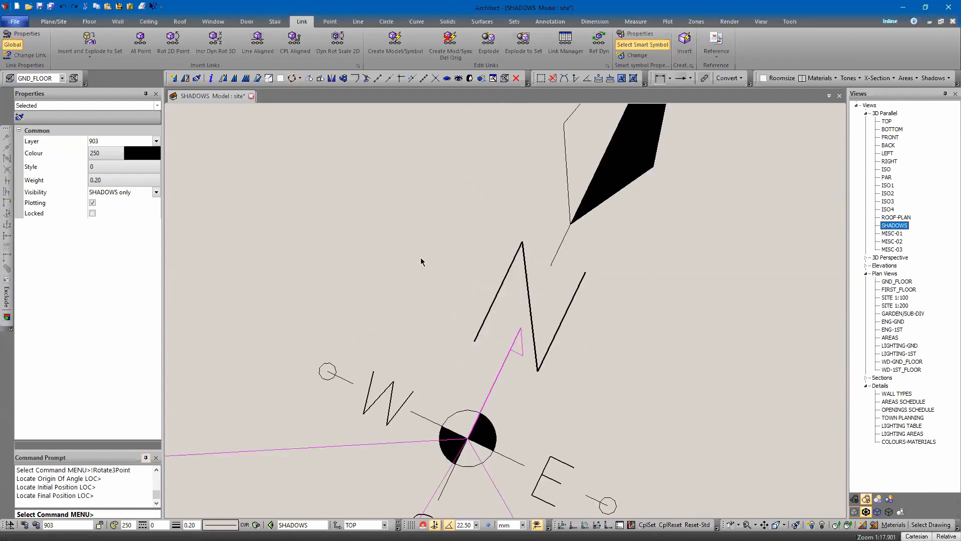
right_click(486, 306)
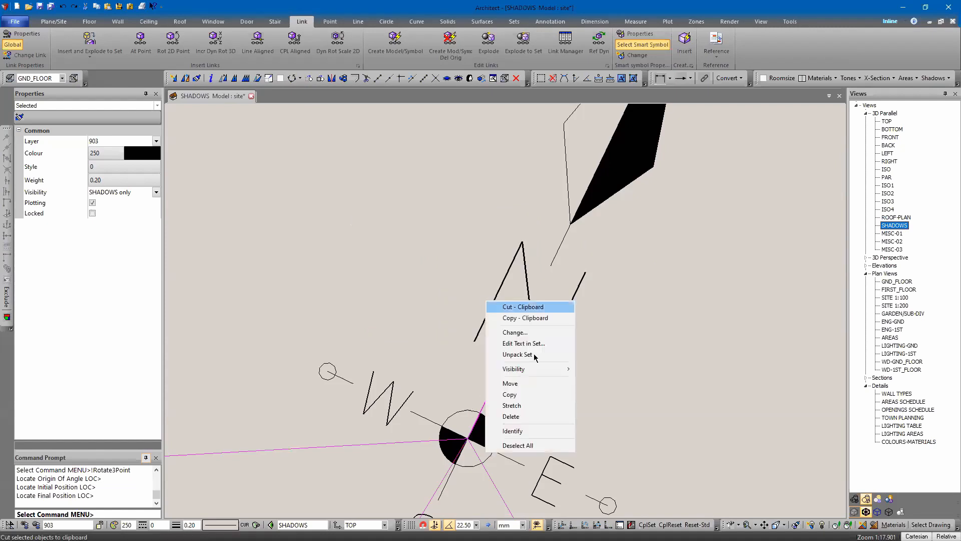
click(510, 383)
click(467, 439)
scroll(468, 301, down, 6)
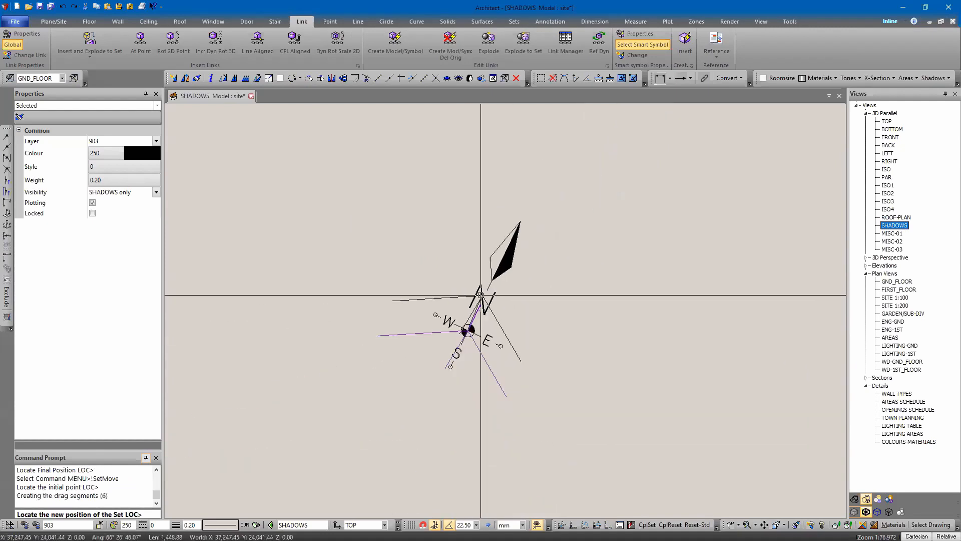
scroll(576, 279, down, 1)
middle_drag(373, 302, 552, 376)
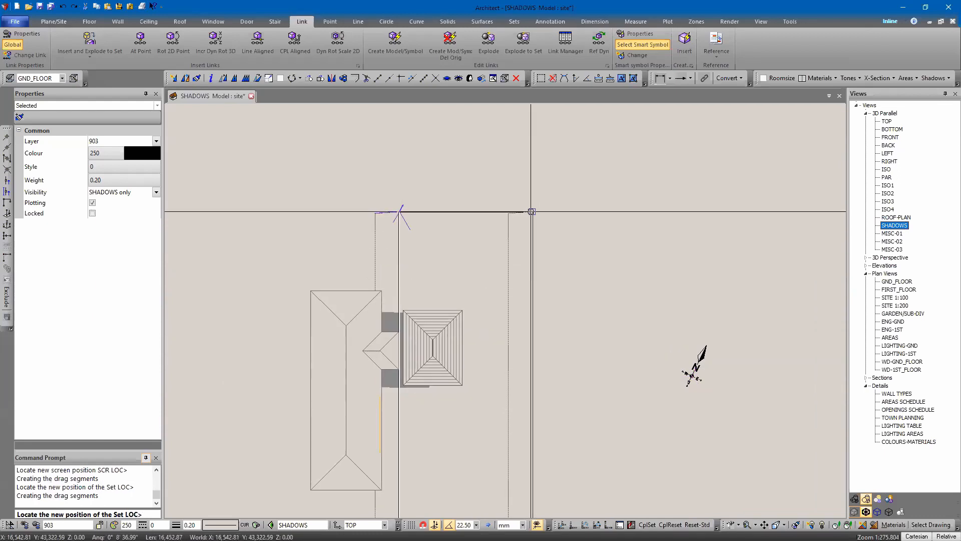
key(Down)
key(Down)
scroll(459, 308, up, 1)
click(388, 407)
key(Up)
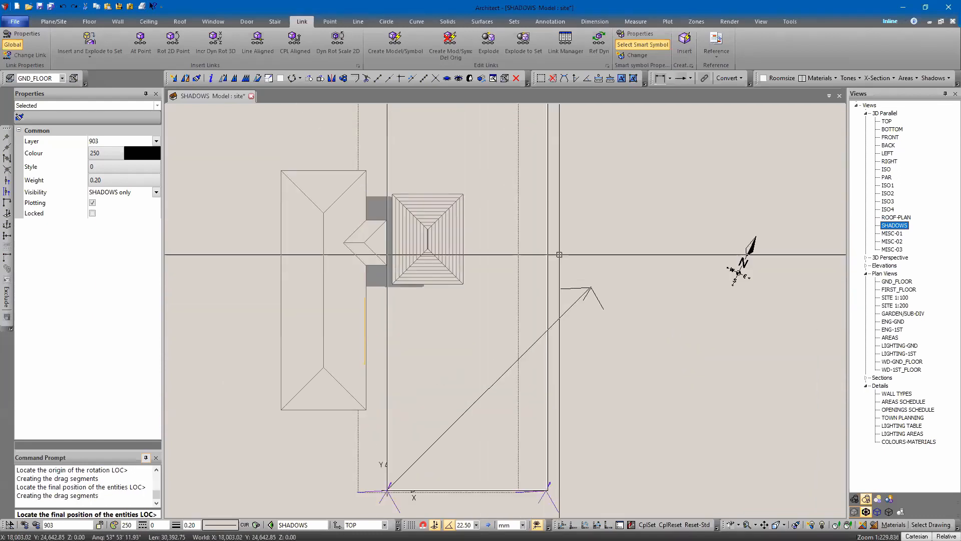
key(Up)
click(549, 158)
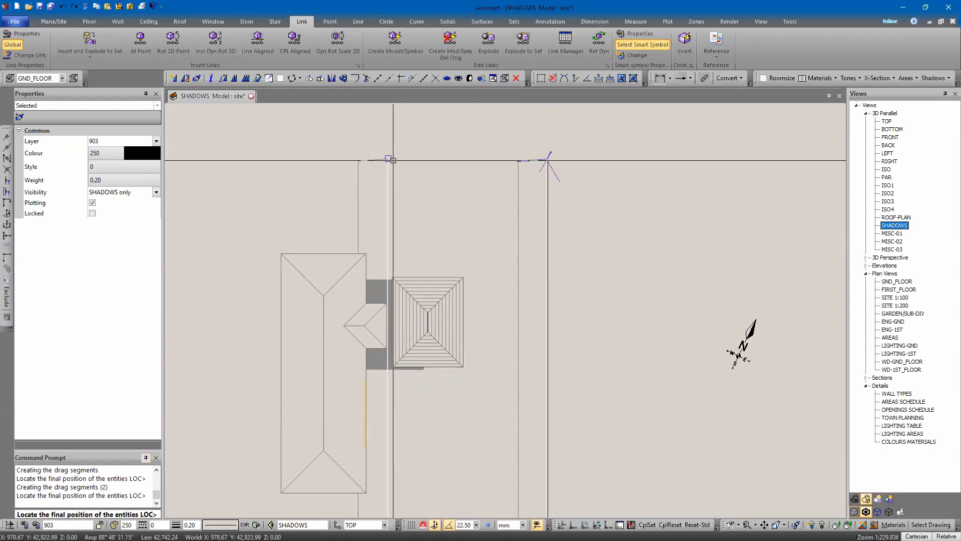
click(384, 159)
key(Escape)
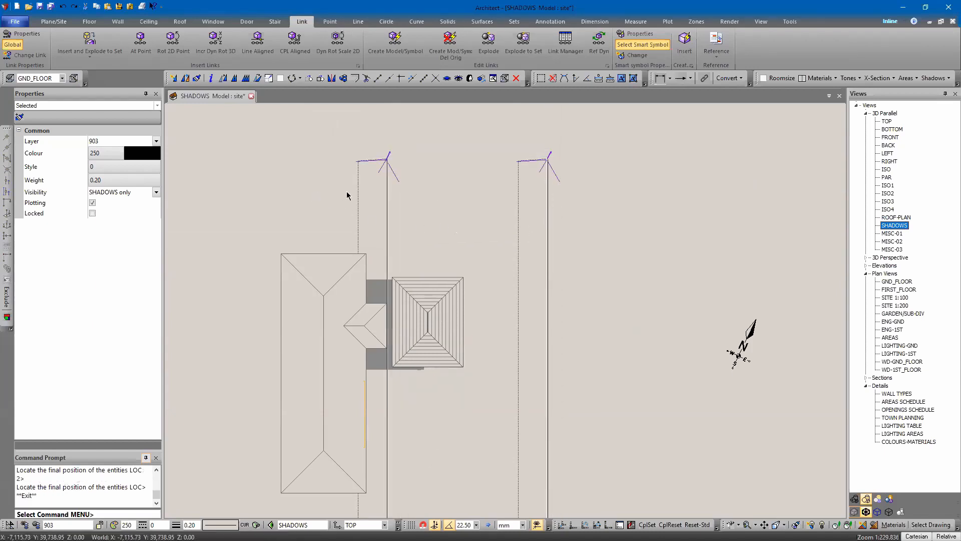
Step: Examine the site model from the ELEV2 elevation, toggling back lines and zooming out to see the building
scroll(354, 189, down, 6)
middle_drag(354, 187, 456, 298)
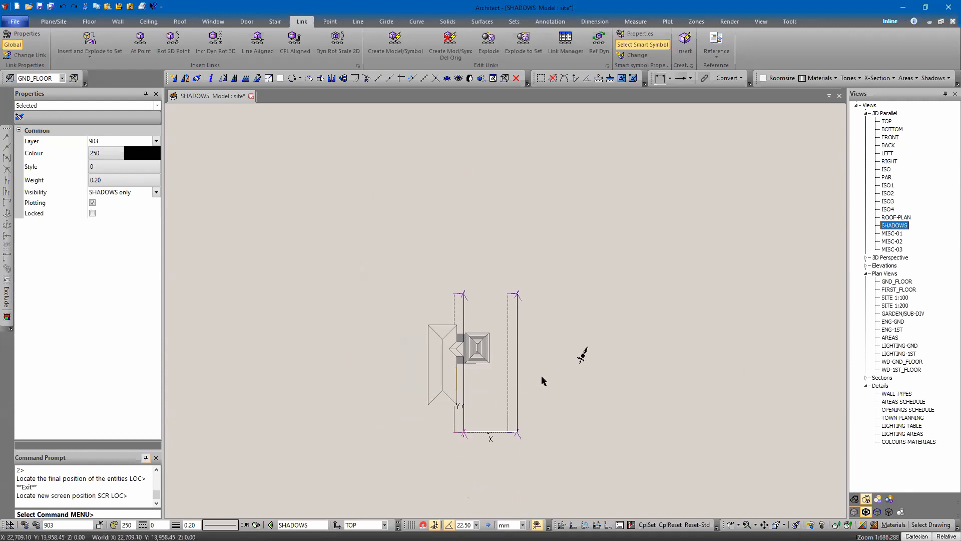
scroll(542, 375, up, 5)
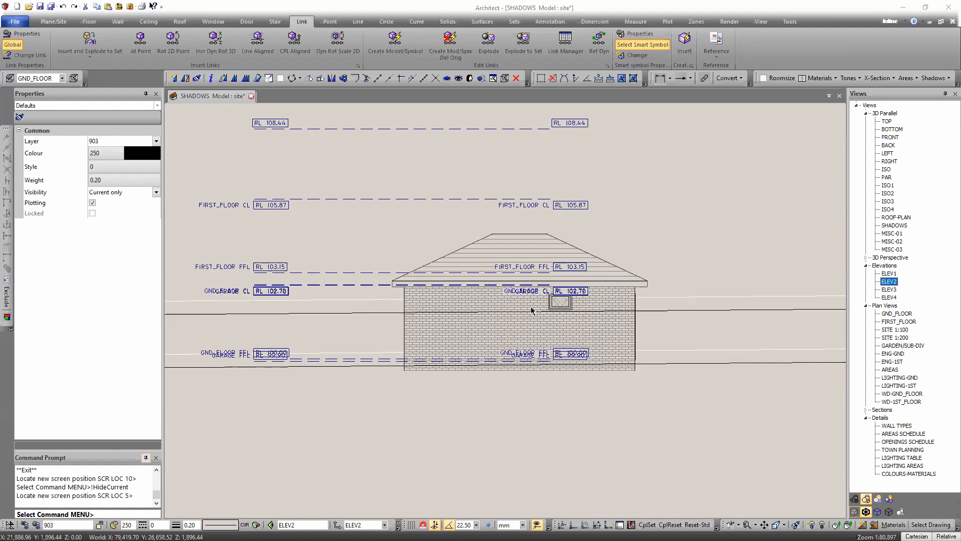
click(865, 512)
click(866, 512)
mouse_move(502, 392)
middle_down()
mouse_move(590, 399)
mouse_move(515, 400)
middle_up()
scroll(521, 400, down, 5)
drag(481, 415, 394, 235)
key(ctrl+h)
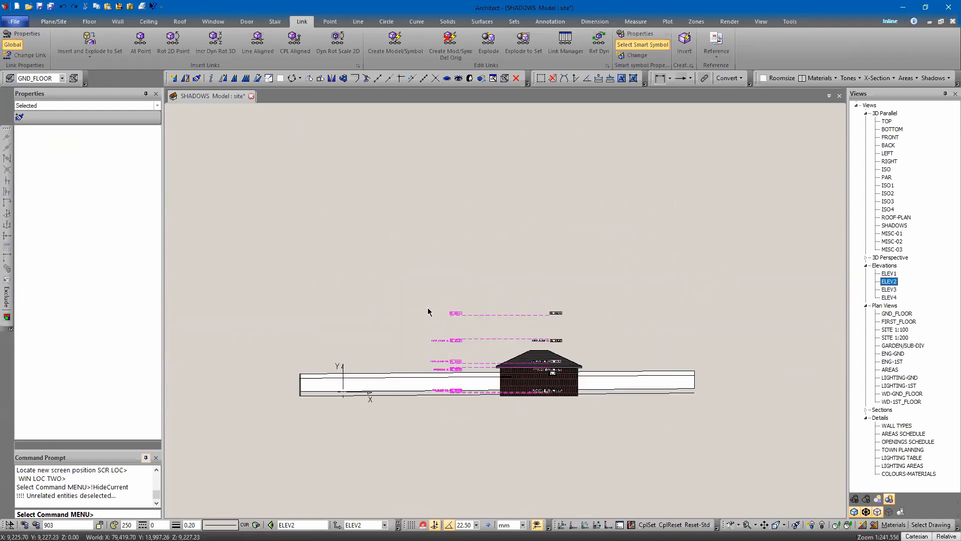
Step: Select the building's roof and open its referenced building part for editing
click(537, 248)
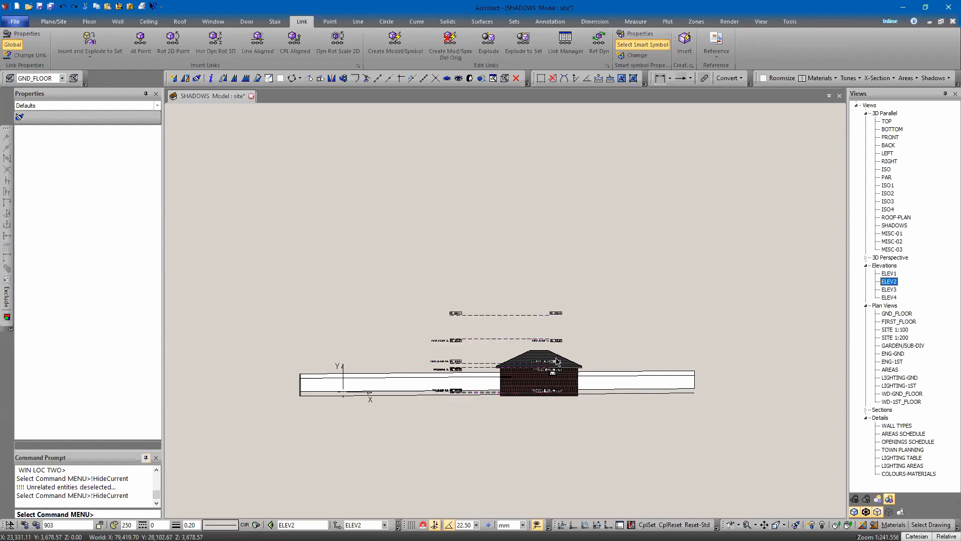
click(536, 360)
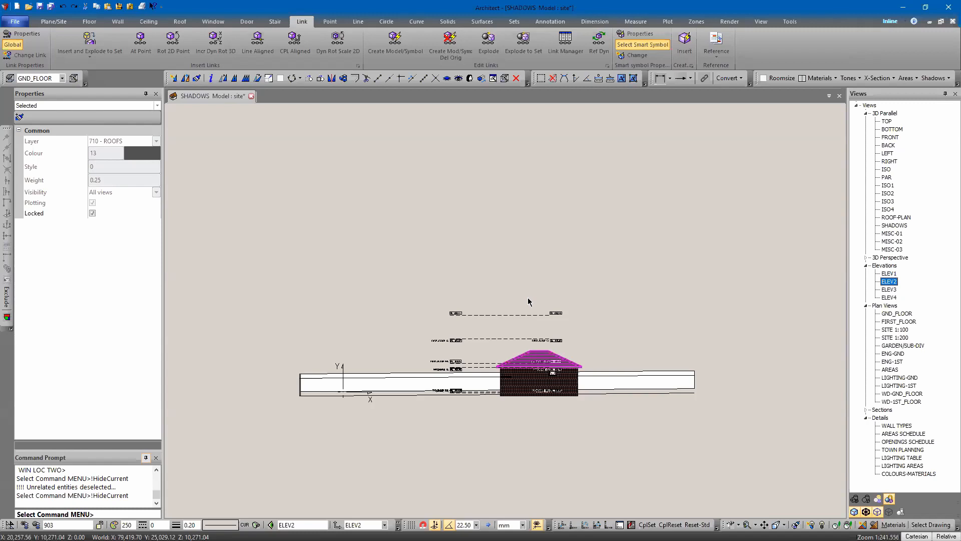
right_click(518, 345)
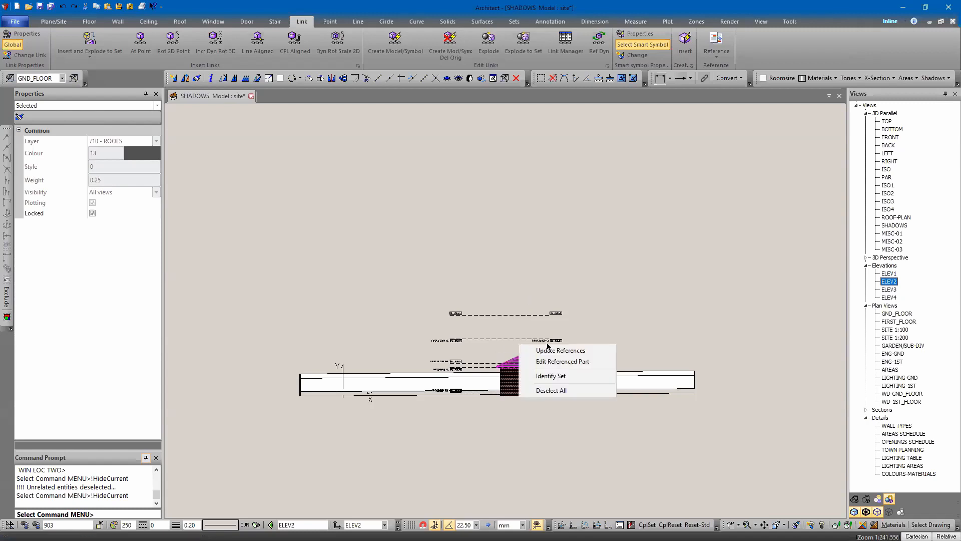
click(562, 361)
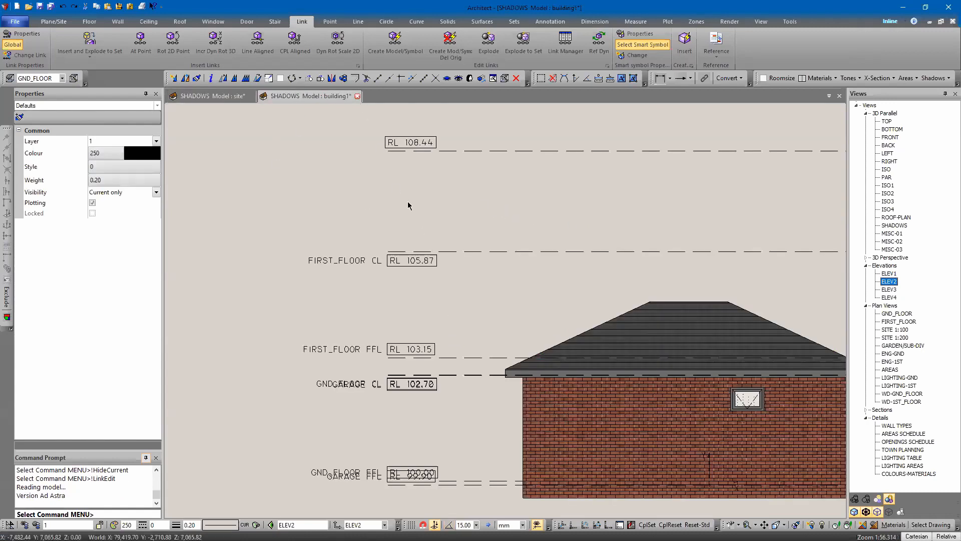
Step: Hide the level datum markers in the building's ELEV2 view and frame the building
scroll(375, 189, down, 4)
click(415, 348)
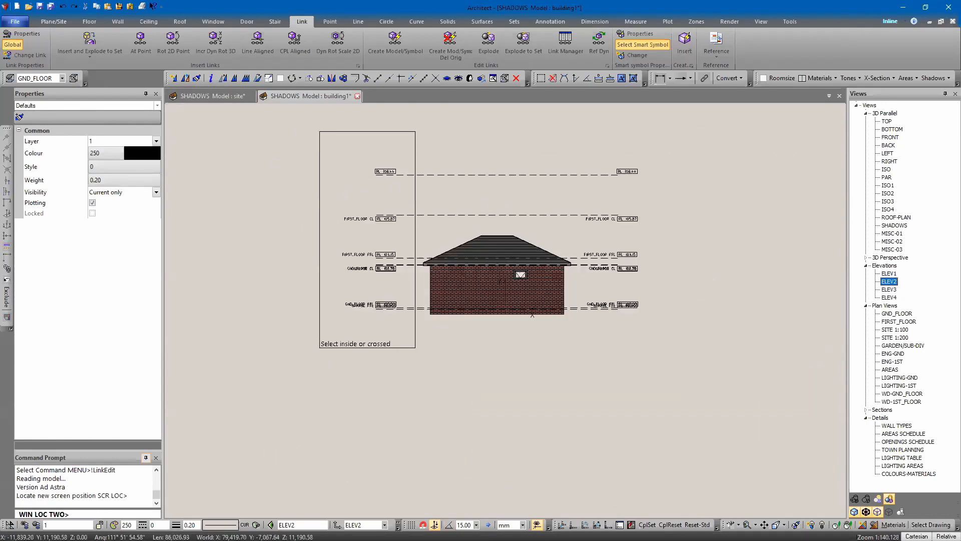
click(320, 131)
key(ctrl+h)
middle_drag(443, 176, 479, 313)
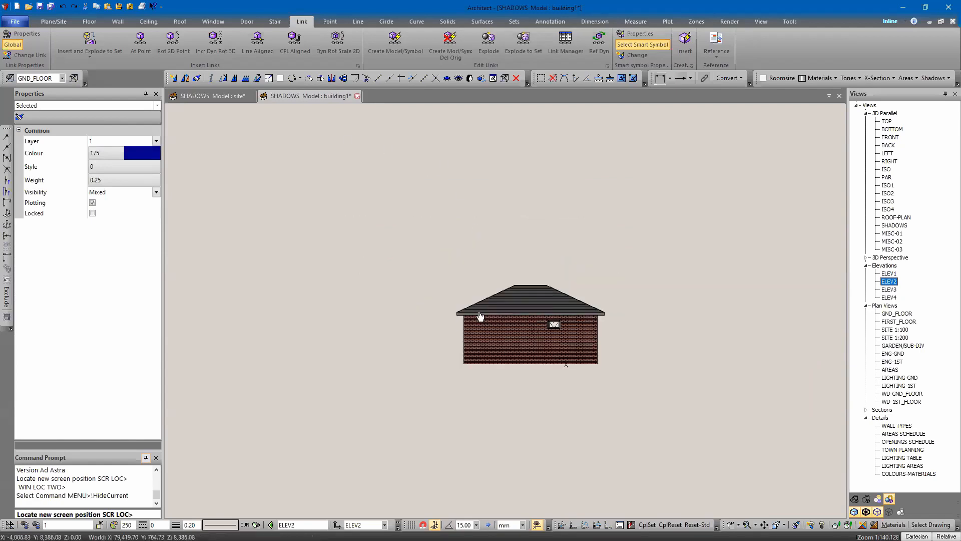
scroll(526, 224, up, 5)
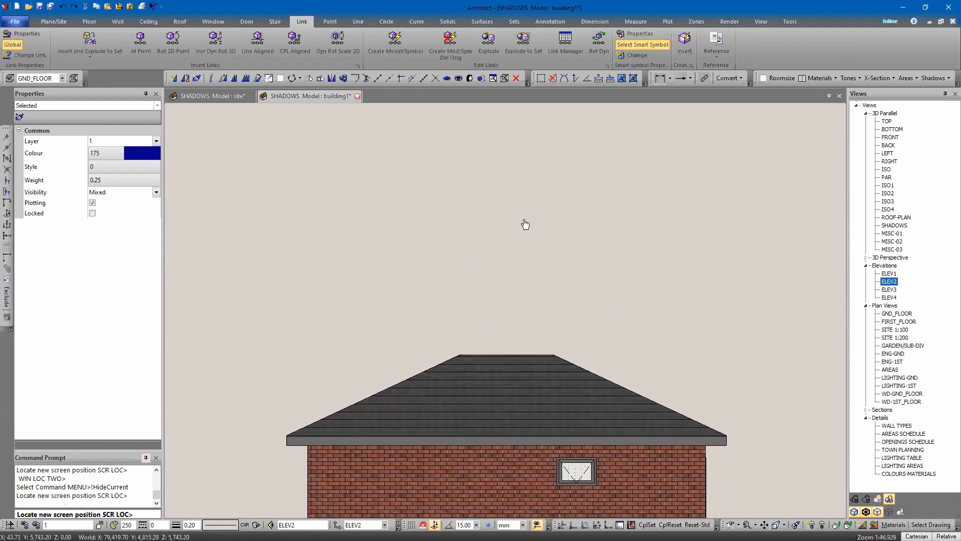
middle_drag(525, 224, 506, 162)
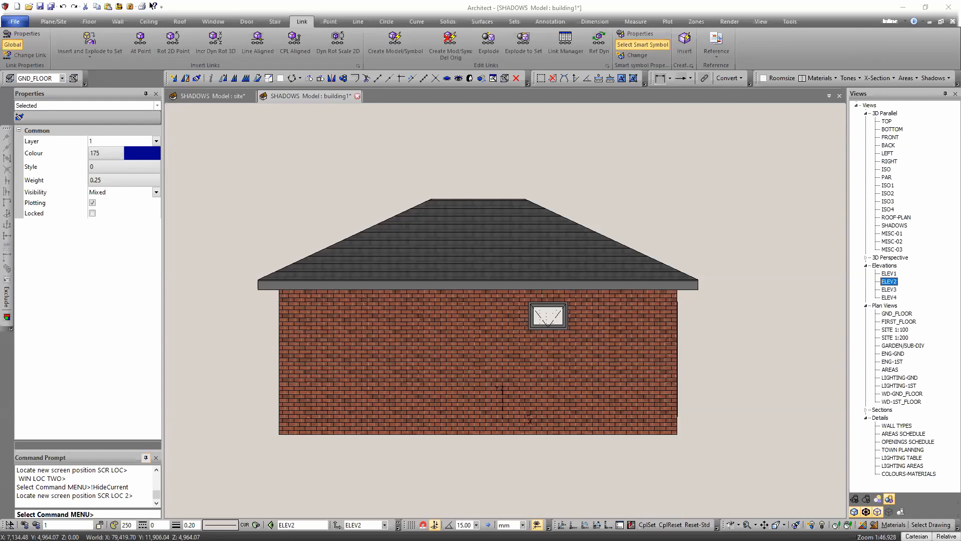
middle_drag(667, 172, 643, 168)
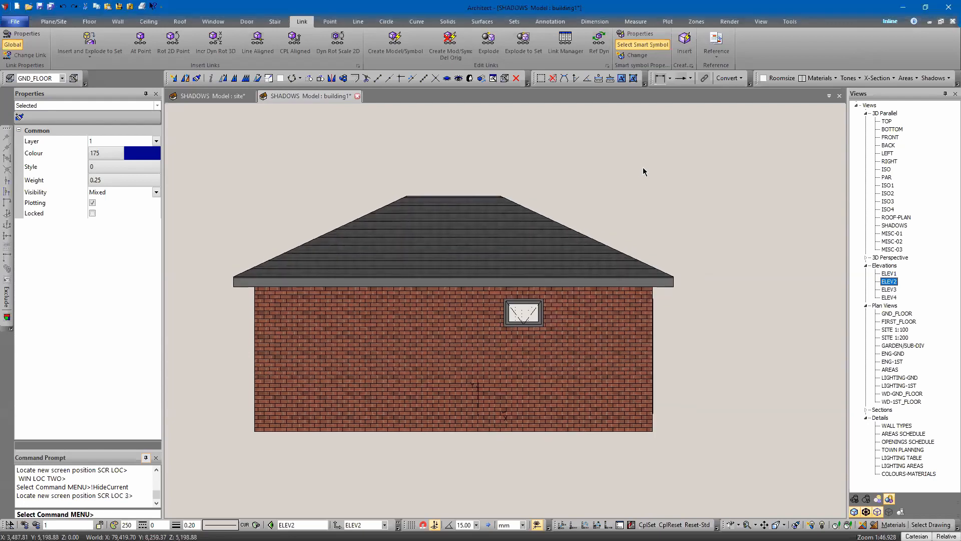
Step: Switch to the ELEV1 elevation and cast shadows onto the wall with the current shadow settings
double_click(889, 273)
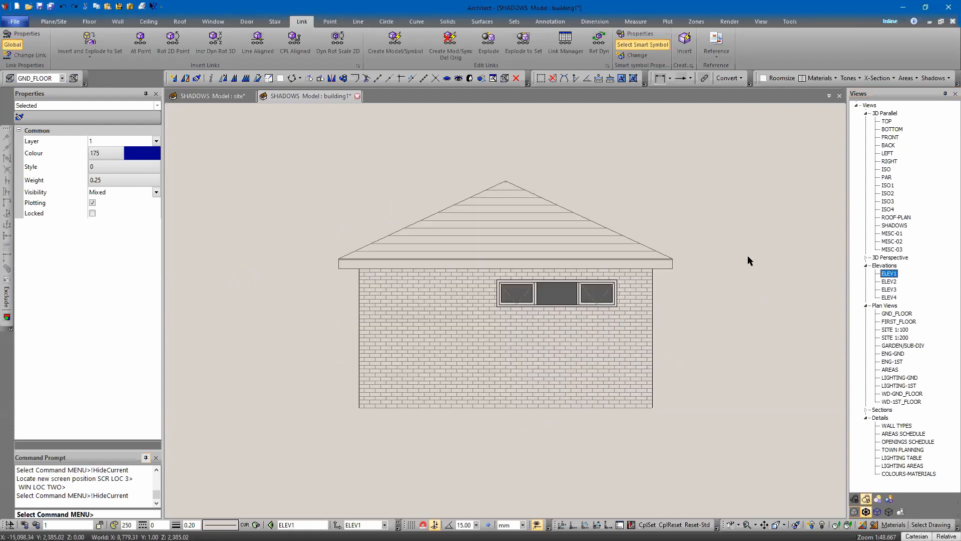
click(524, 353)
key(Return)
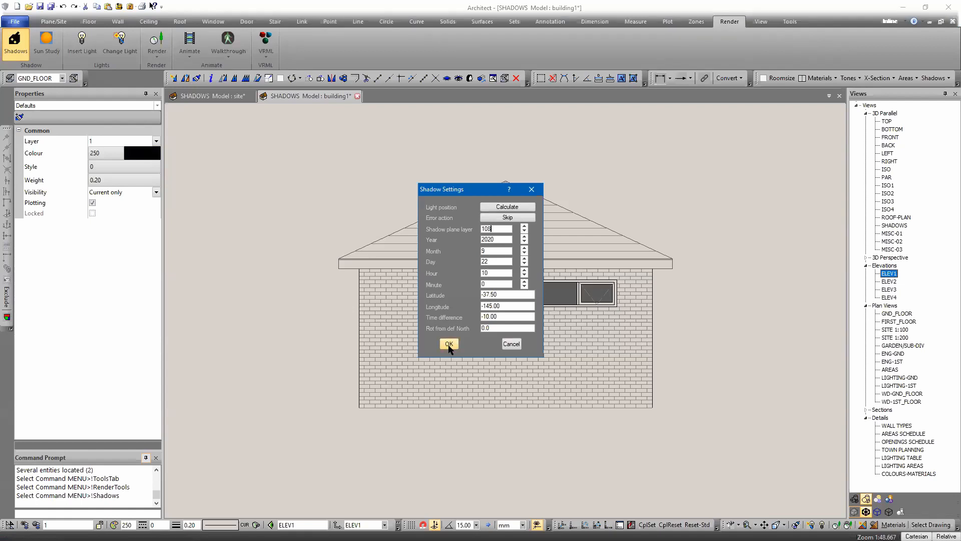
click(448, 344)
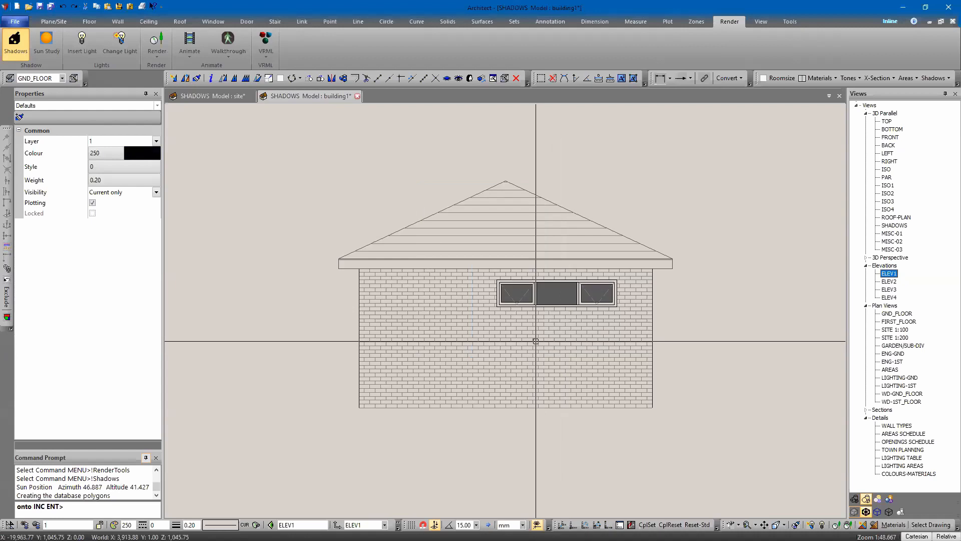
key(Escape)
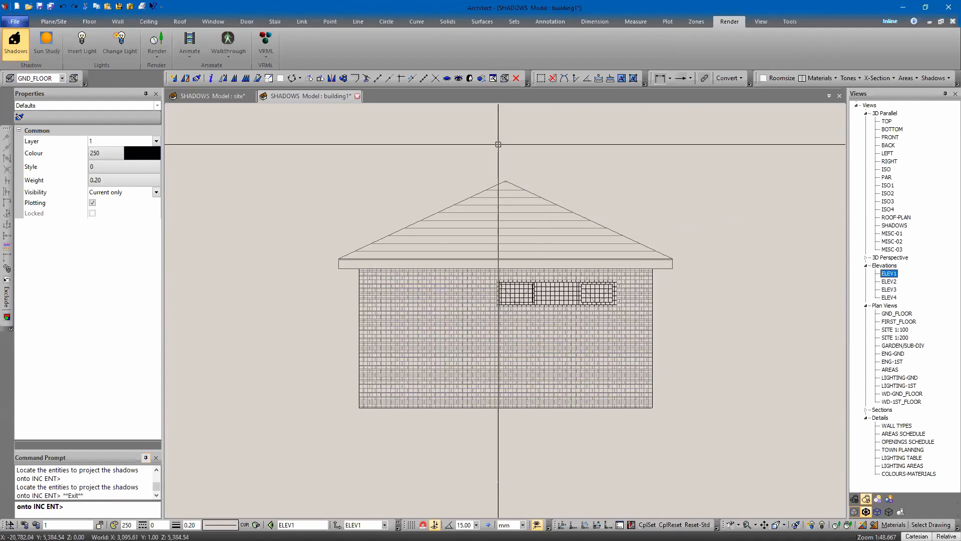
key(Escape)
key(Escape)
Step: Recast the ELEV1 shadows with the rotation from default north set to 180
click(935, 78)
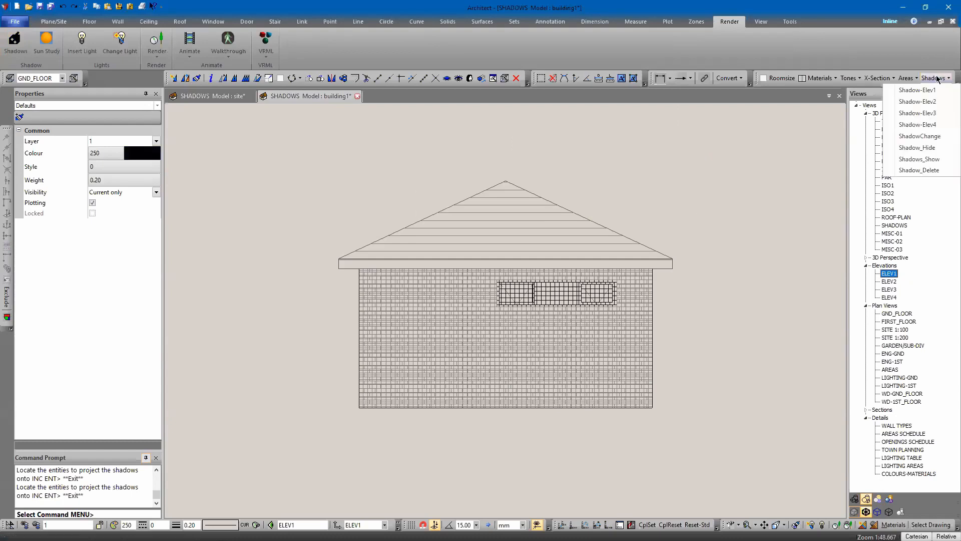
click(916, 136)
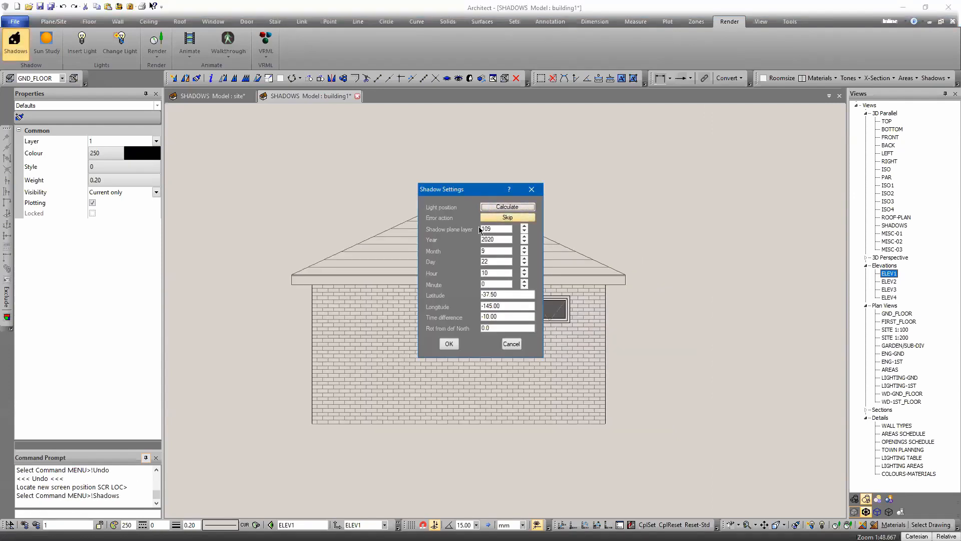
drag(488, 230, 512, 229)
drag(496, 328, 427, 329)
text(180)
key(Return)
click(425, 322)
key(Return)
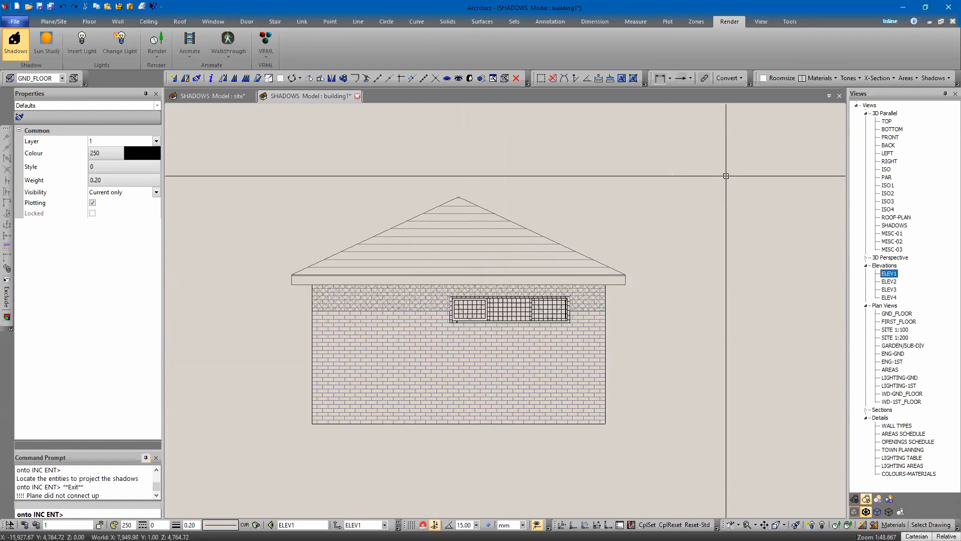
Step: Zoom in and out around the shadow on the wall below the eaves and window
key(Escape)
key(Escape)
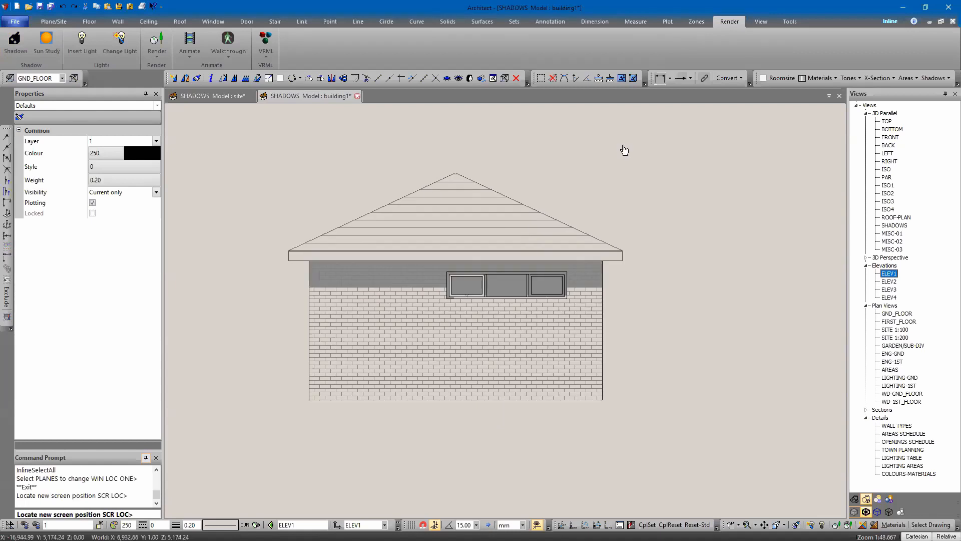
middle_drag(624, 150, 628, 151)
middle_drag(596, 183, 641, 183)
scroll(566, 270, up, 3)
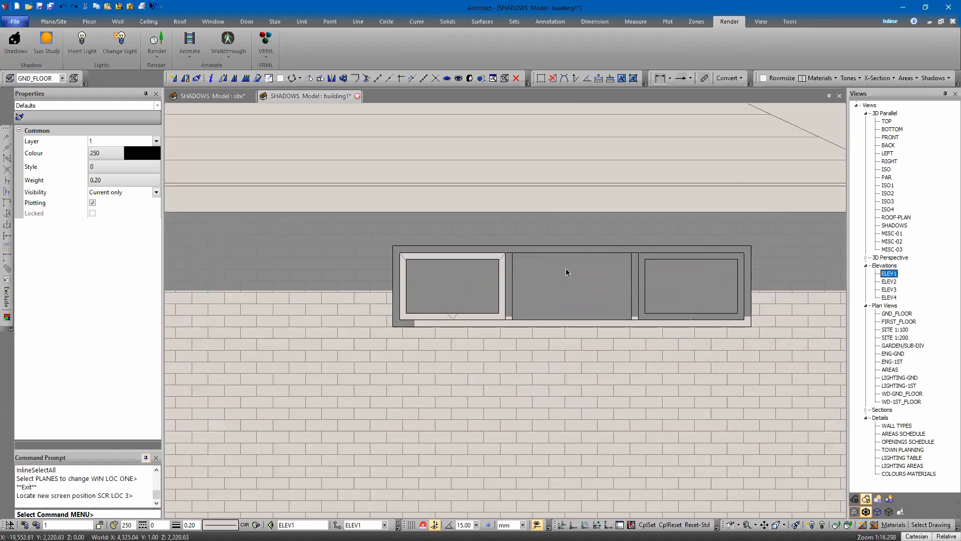
scroll(476, 278, up, 3)
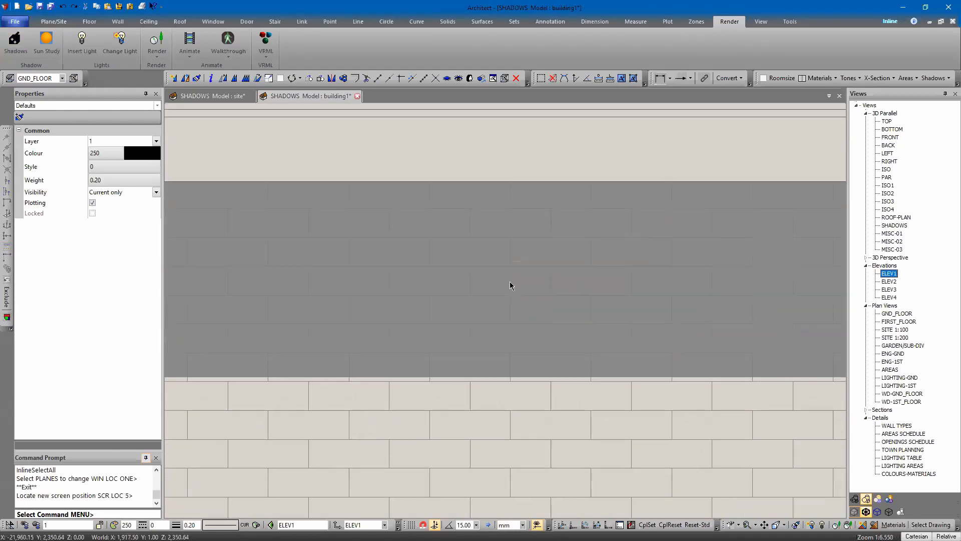
scroll(510, 281, down, 3)
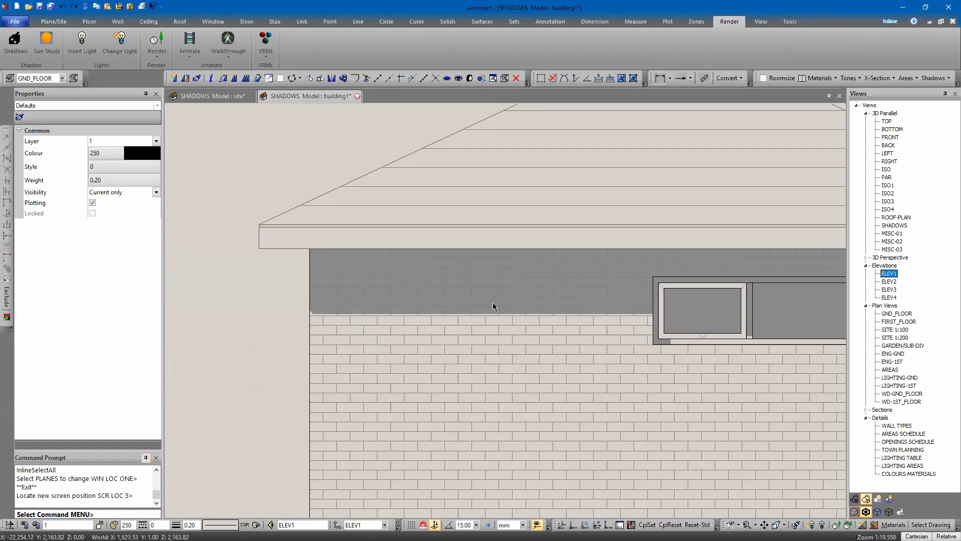
scroll(434, 303, up, 1)
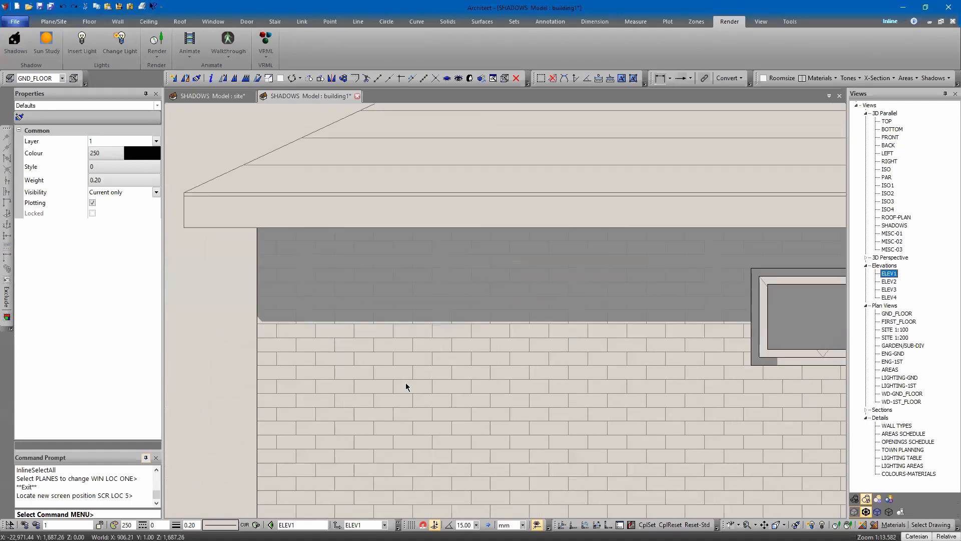
Step: Set the shadow colour to a lighter grey with RGB values 178, 178, 178
click(100, 157)
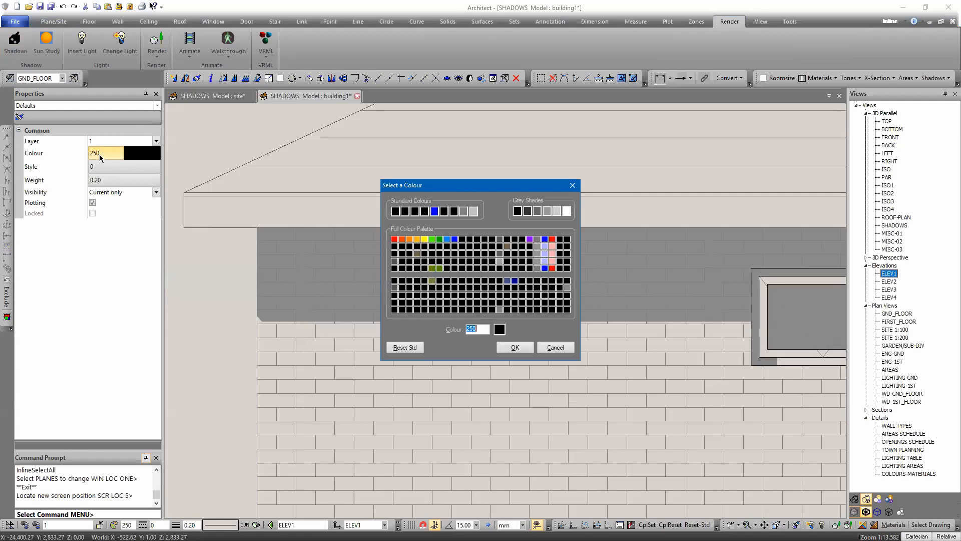
click(567, 288)
click(499, 329)
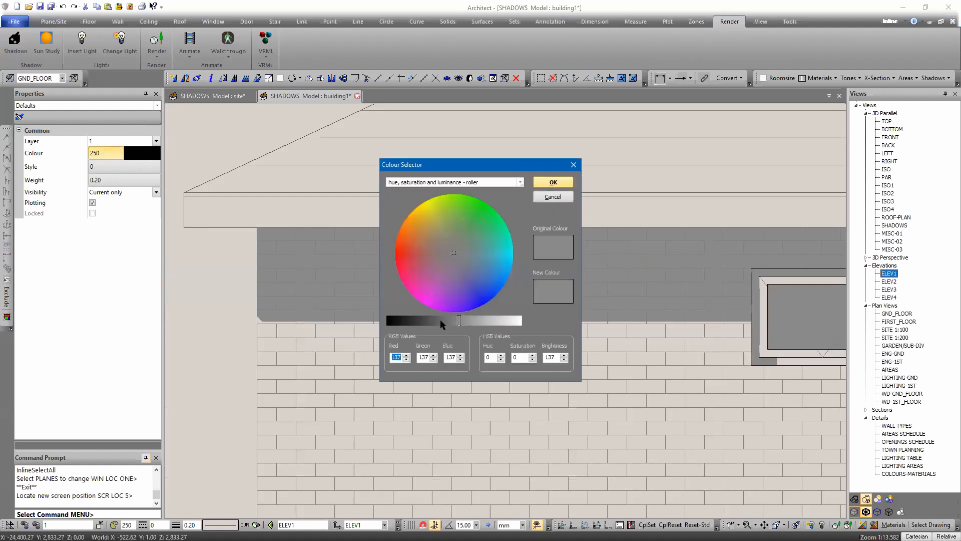
drag(459, 322, 480, 321)
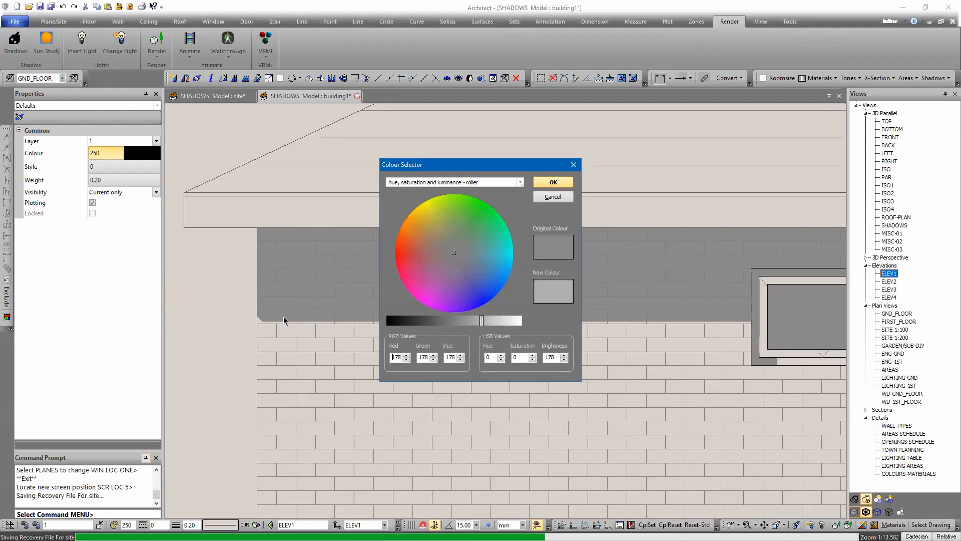
key(Return)
key(Return)
scroll(208, 309, down, 4)
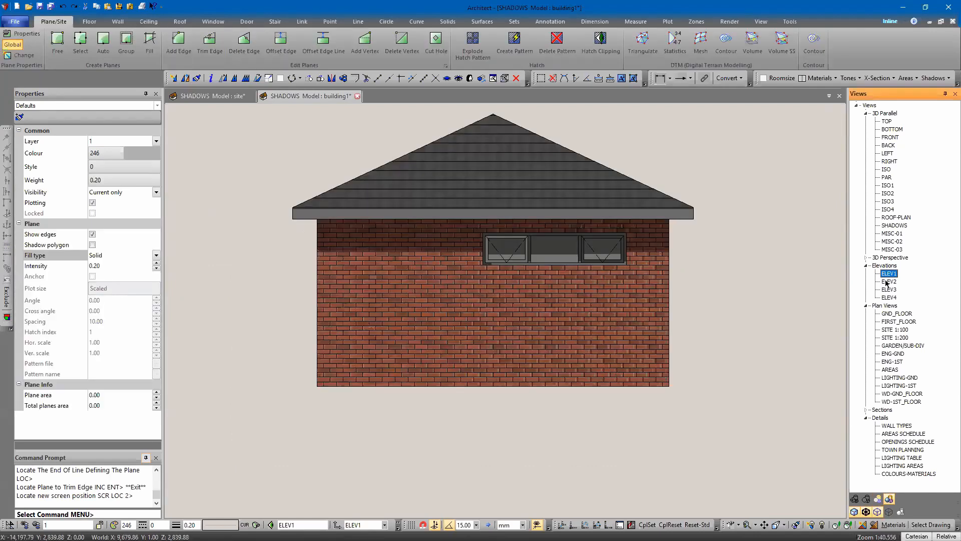
Step: Switch to the ELEV2 elevation and cast shadows with the rotation from default north set to 90
click(887, 282)
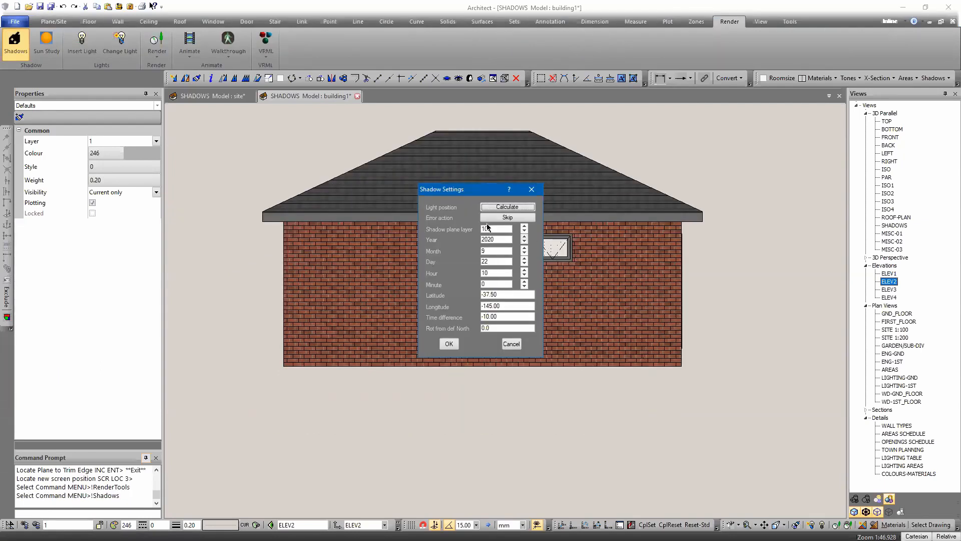
double_click(485, 328)
text(90)
click(449, 343)
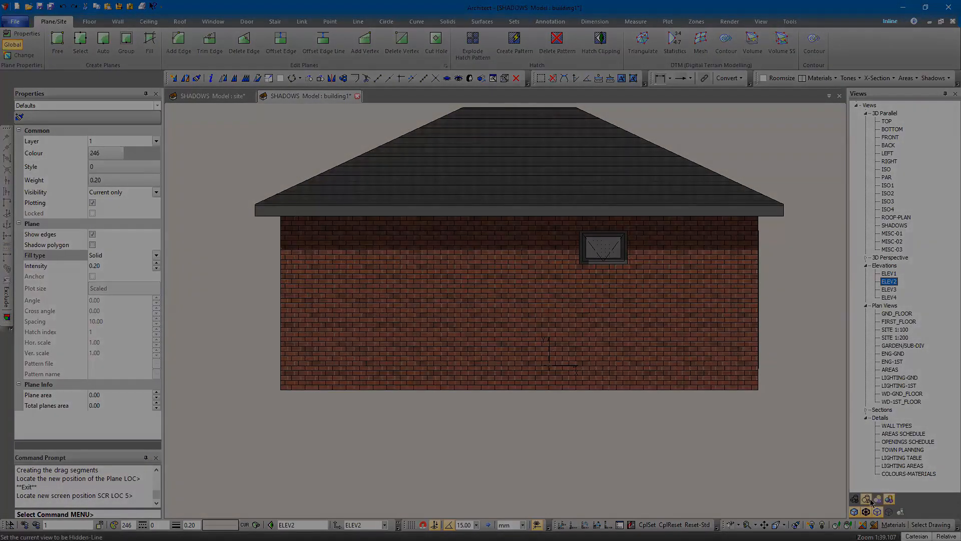
click(871, 500)
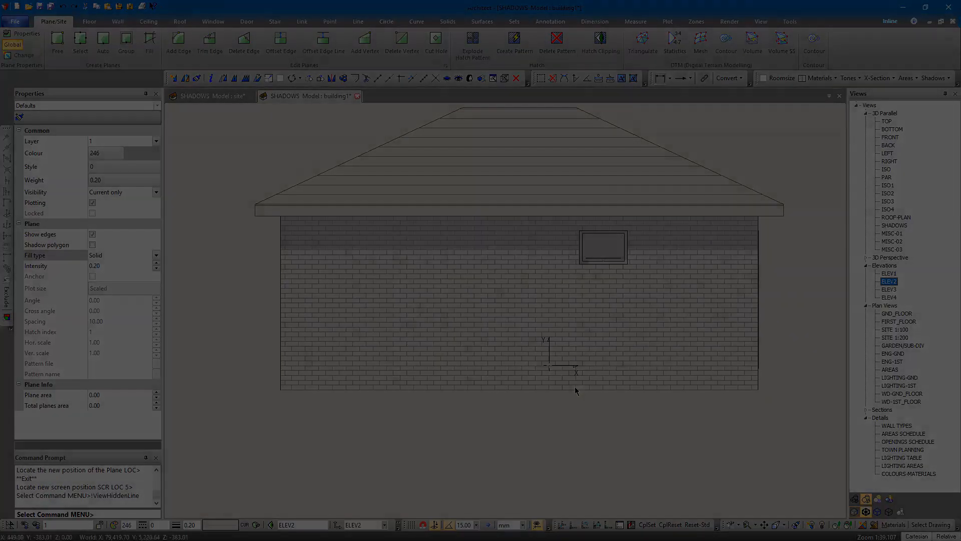